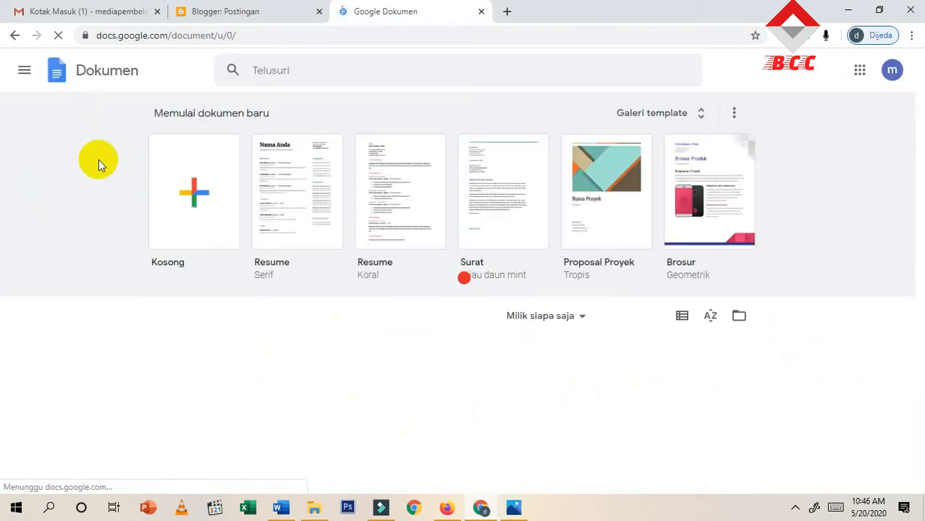
Step: Switch from Google Docs to Google Forms and create a new blank form
{"action": "left_click", "coordinate": [23, 70]}
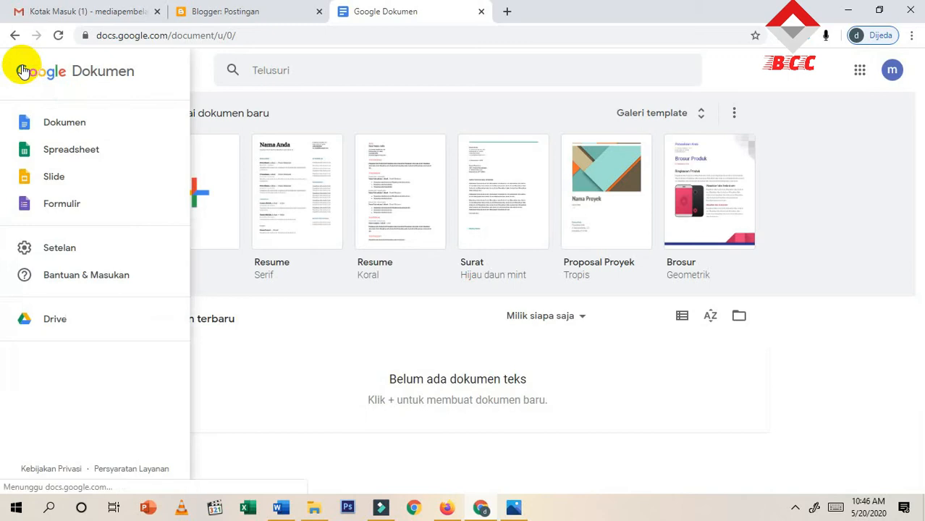
{"action": "left_click", "coordinate": [55, 206]}
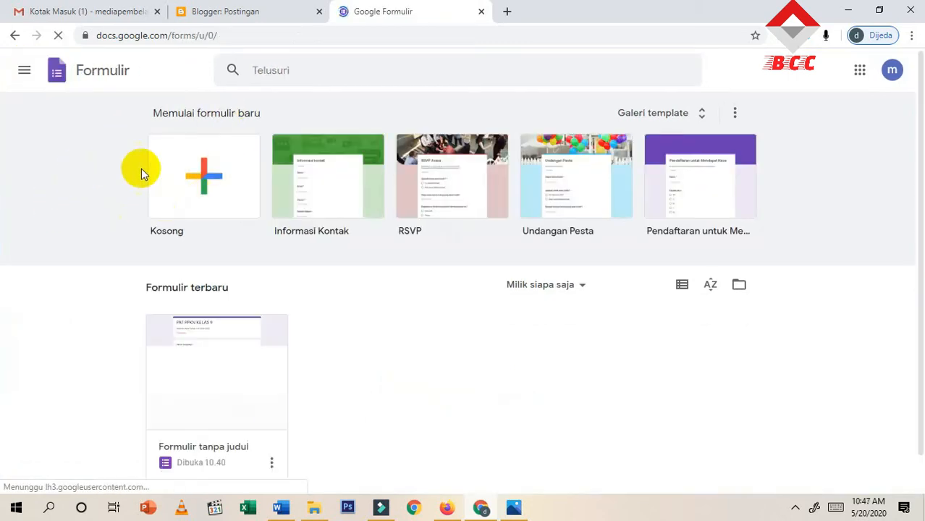
{"action": "left_click", "coordinate": [182, 172]}
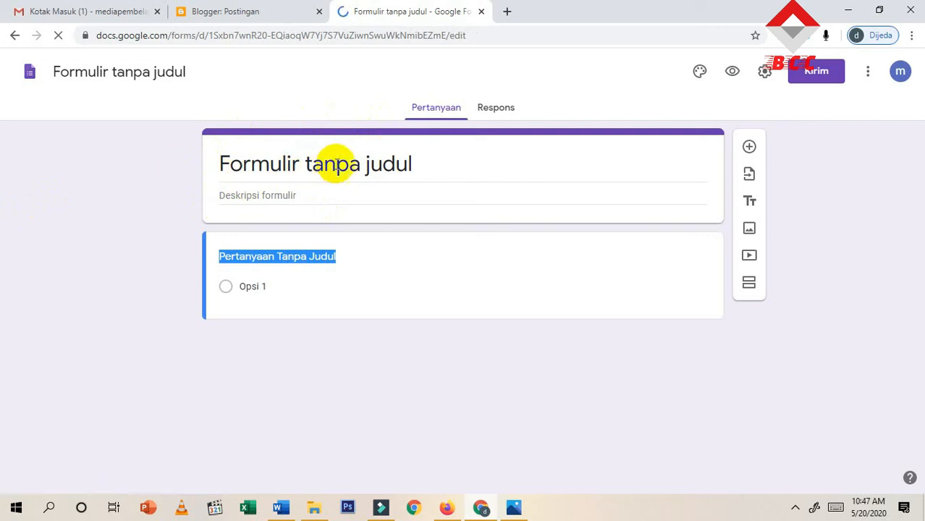
Step: Dismiss the question-import tip and title the form "SOAL PAT PPKN"
{"action": "left_click", "coordinate": [372, 164]}
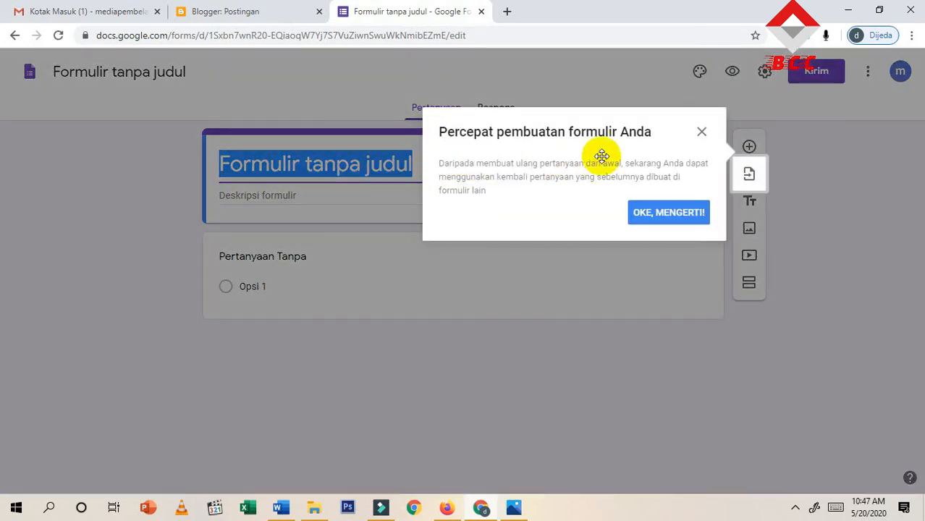
{"action": "left_click", "coordinate": [701, 133]}
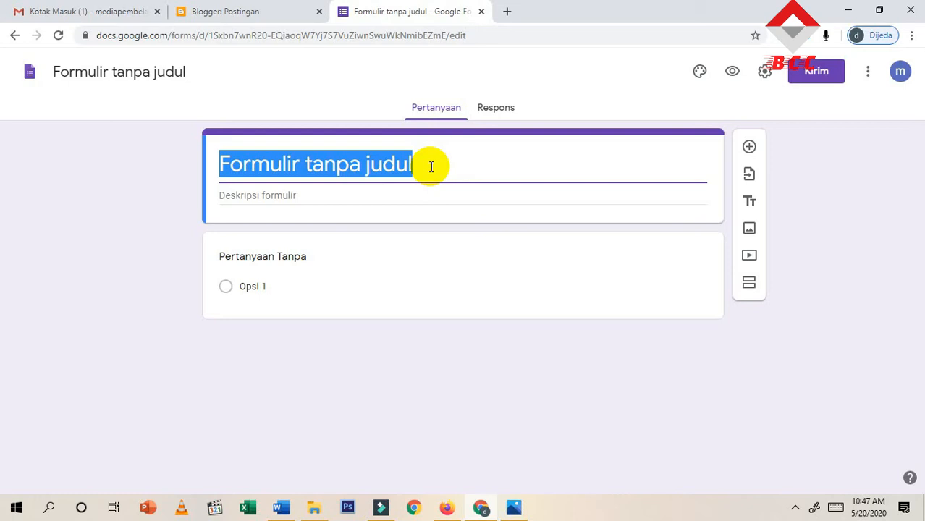
{"action": "type", "text": "S"}
{"action": "key", "text": "BackSpace"}
{"action": "type", "text": "SOL"}
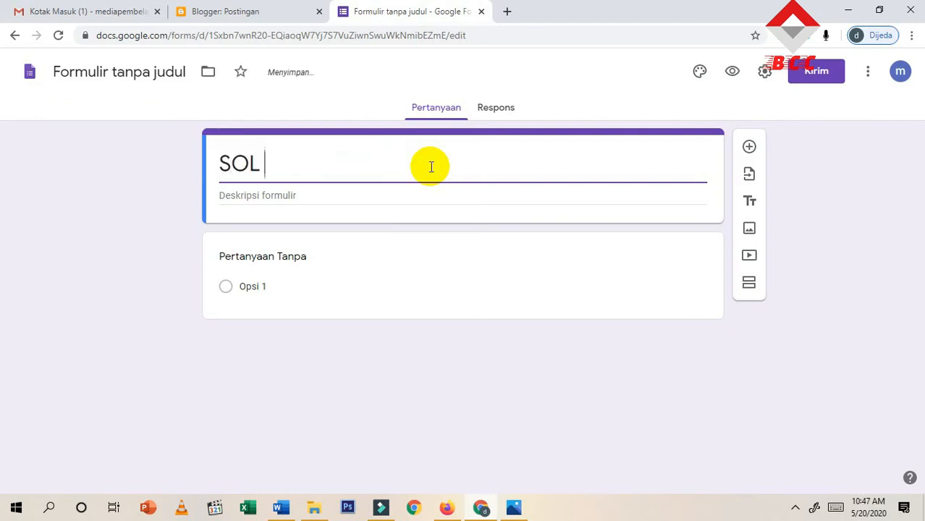
{"action": "key", "text": "BackSpace"}
{"action": "key", "text": "BackSpace"}
{"action": "type", "text": "AL PAT PPKN"}
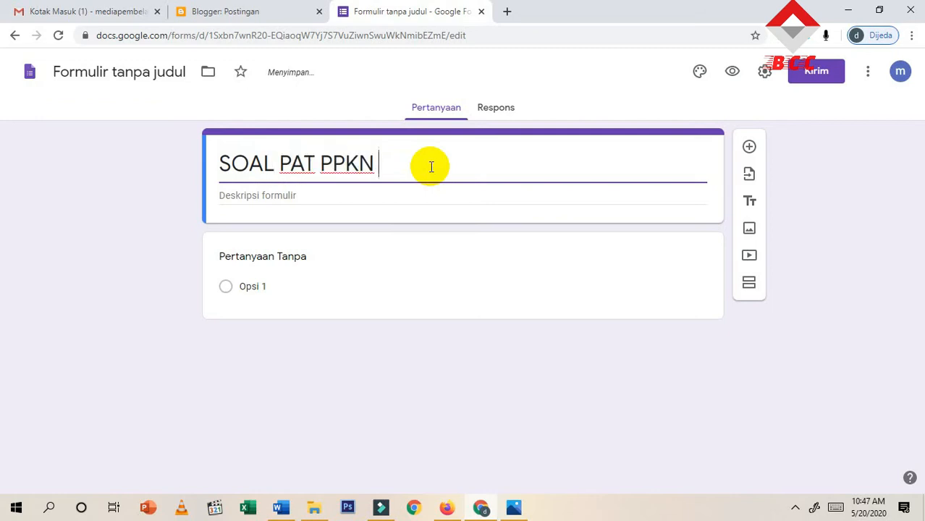
Step: Enter "Penilaian Akhir Semeseter 2020" as the form description
{"action": "left_click", "coordinate": [365, 195]}
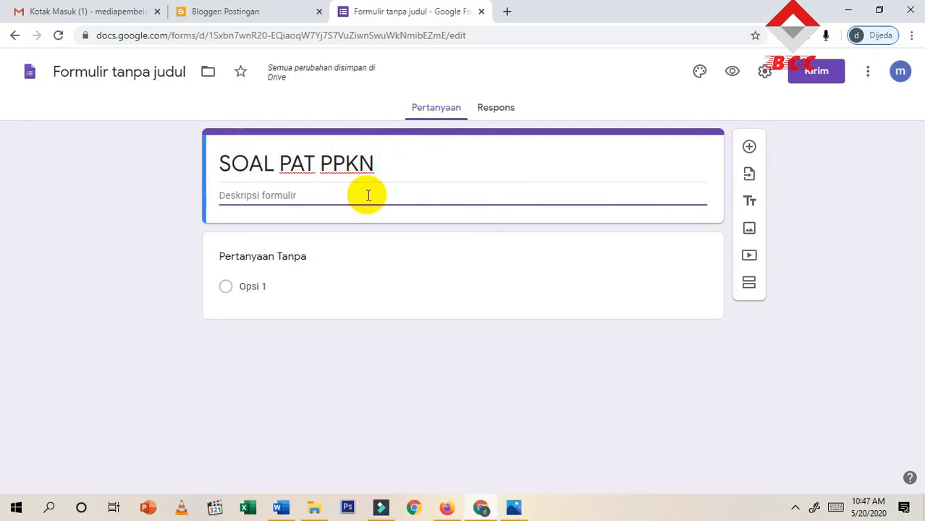
{"action": "type", "text": "Penilaian Akhir Se"}
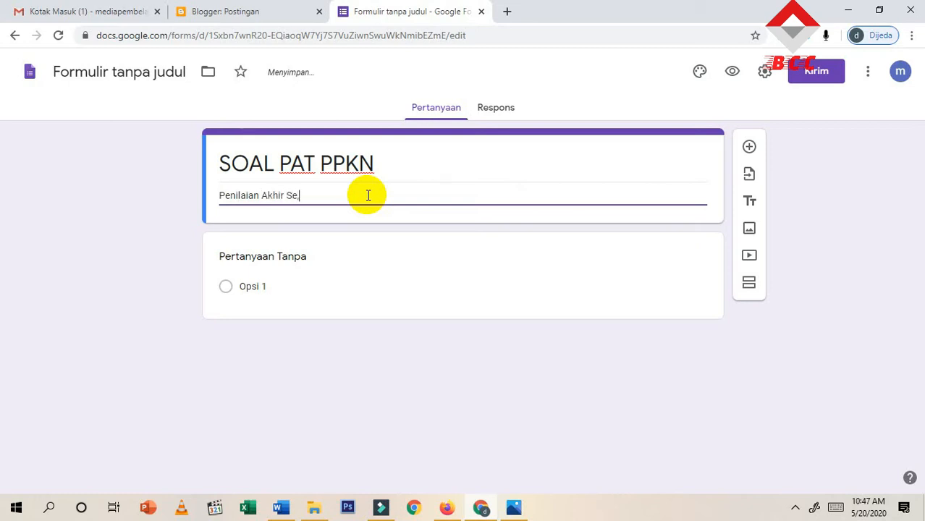
{"action": "type", "text": "mesetr"}
{"action": "key", "text": "BackSpace"}
{"action": "type", "text": "er 2020"}
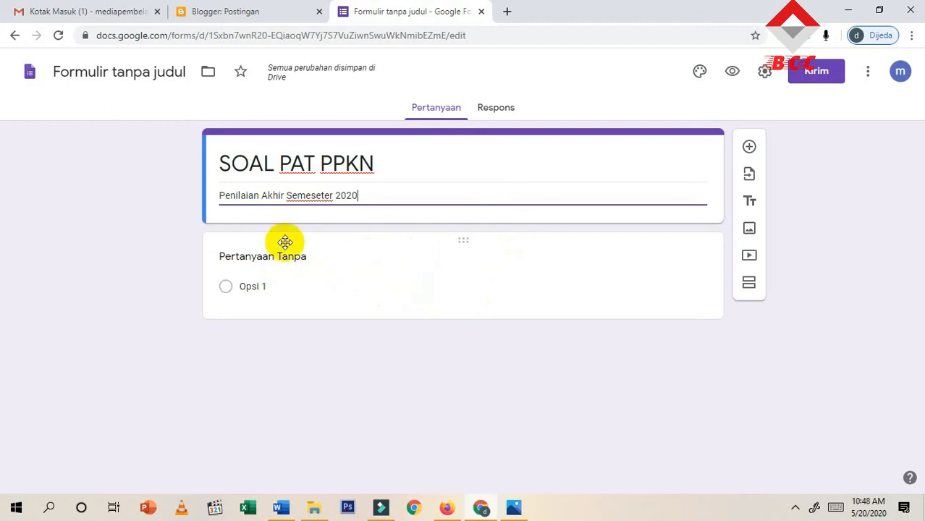
Step: Change the first question to Jawaban singkat and title it "Nama Lengkap"
{"action": "left_click", "coordinate": [316, 283]}
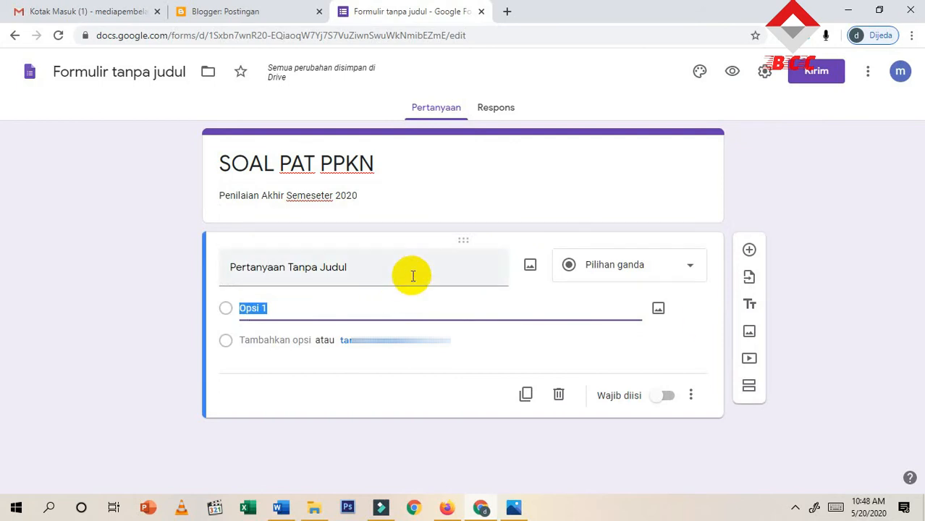
{"action": "left_click", "coordinate": [681, 266]}
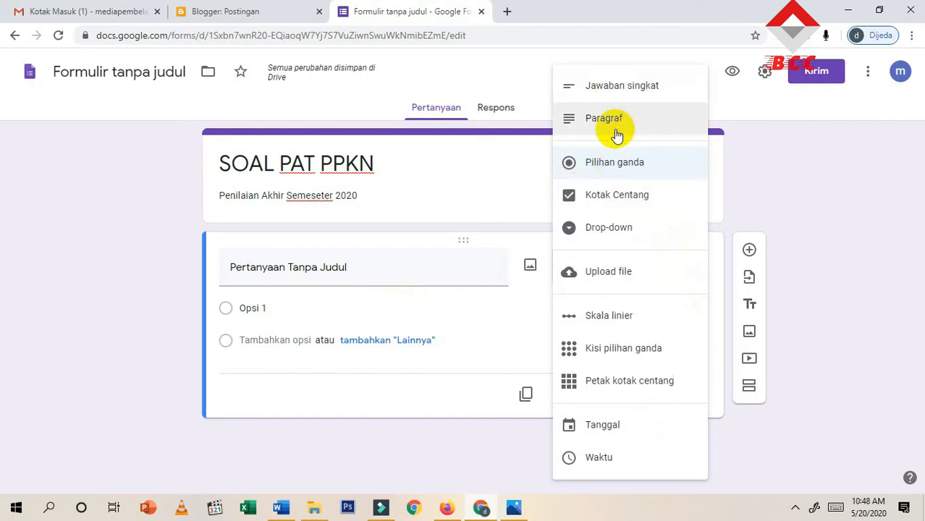
{"action": "left_click", "coordinate": [620, 86]}
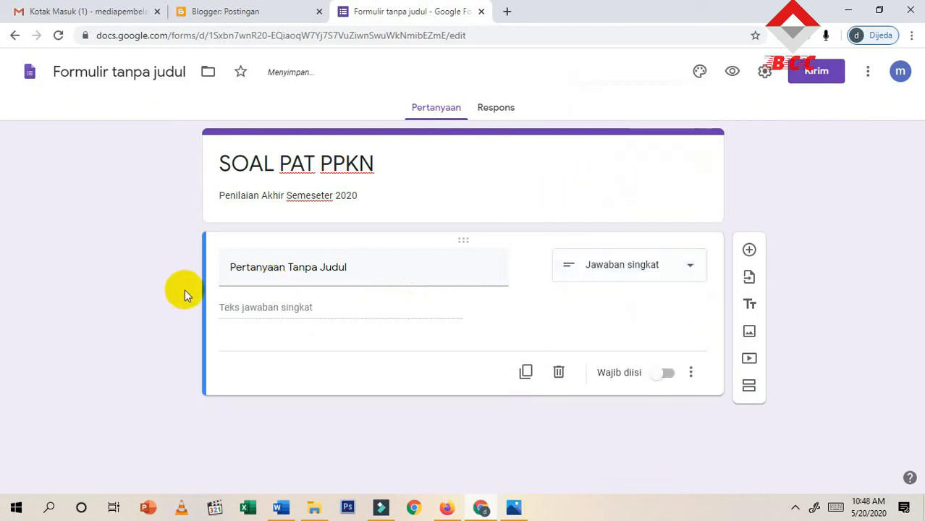
{"action": "left_click", "coordinate": [389, 264]}
{"action": "type", "text": "Nam"}
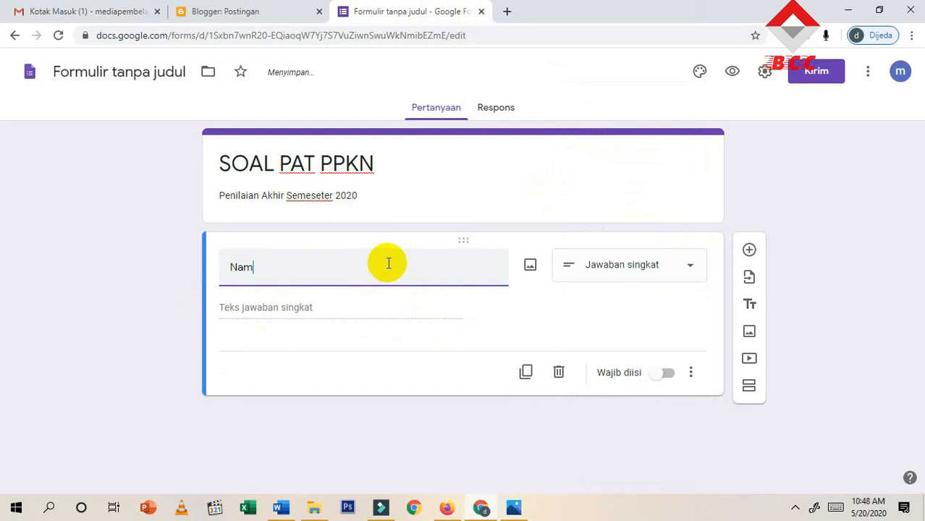
{"action": "key", "text": "BackSpace"}
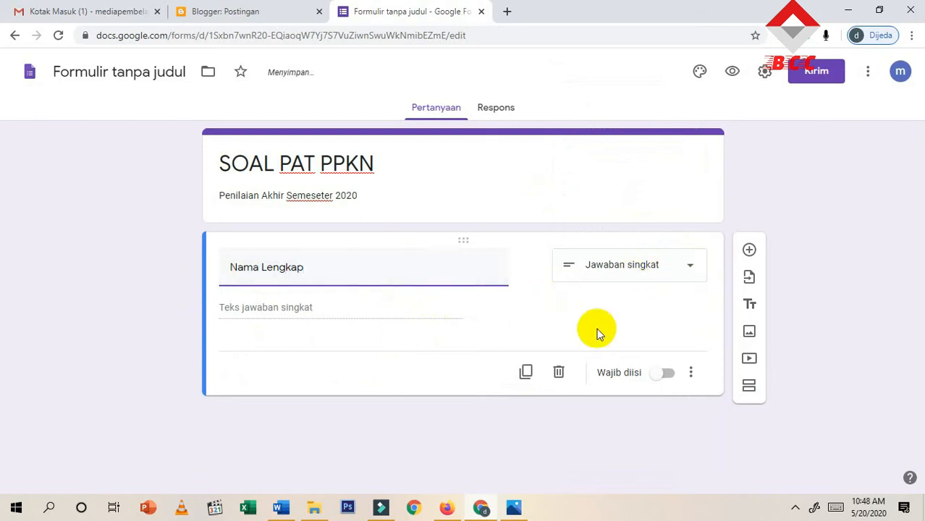
Step: Duplicate the Nama Lengkap question, title the copy "Kelas" and set its type to Kotak Centang
{"action": "left_click", "coordinate": [526, 373]}
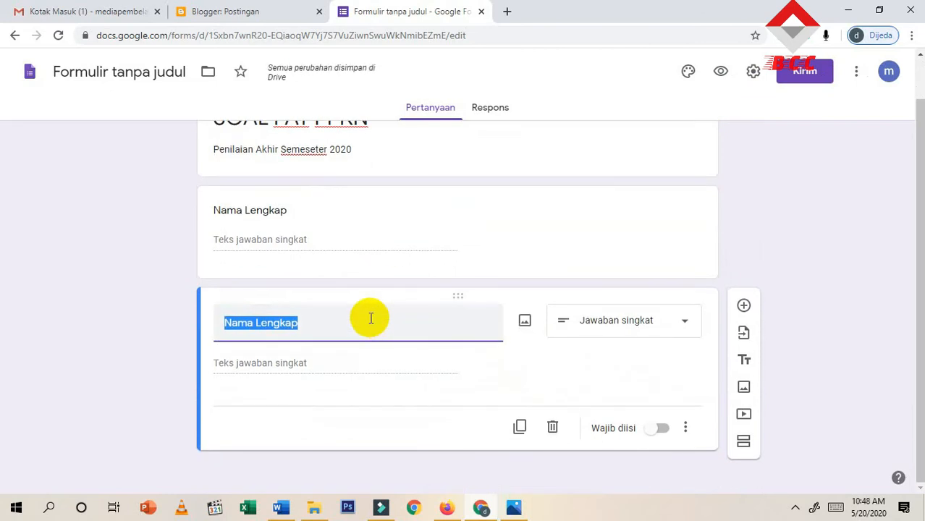
{"action": "type", "text": "Kelas"}
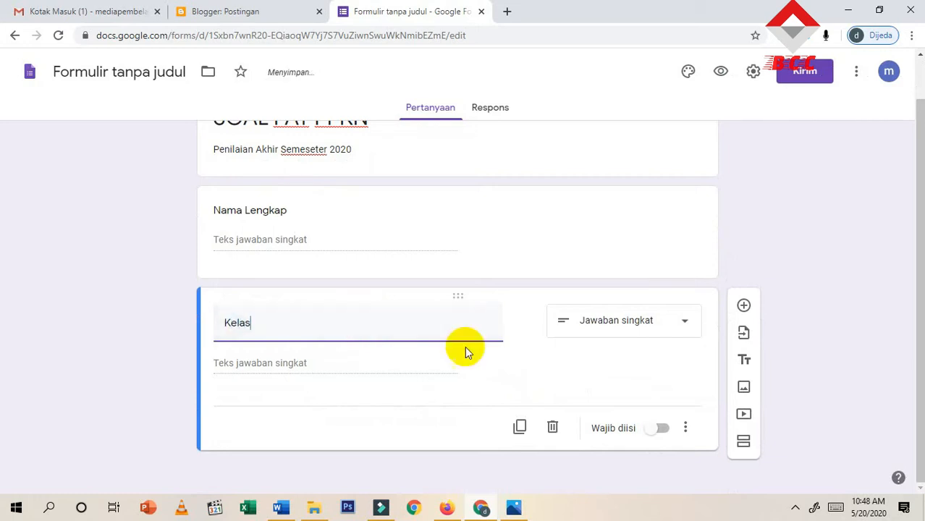
{"action": "left_click", "coordinate": [631, 327]}
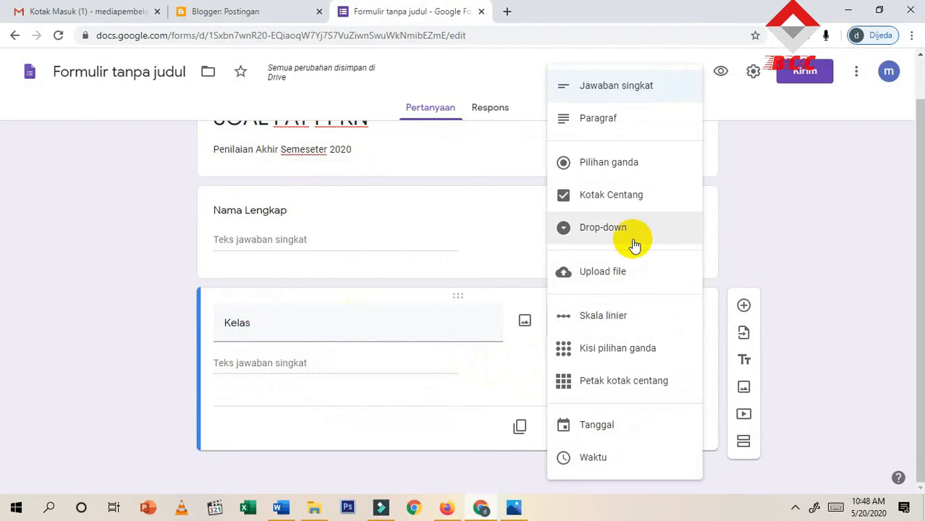
{"action": "left_click", "coordinate": [605, 196]}
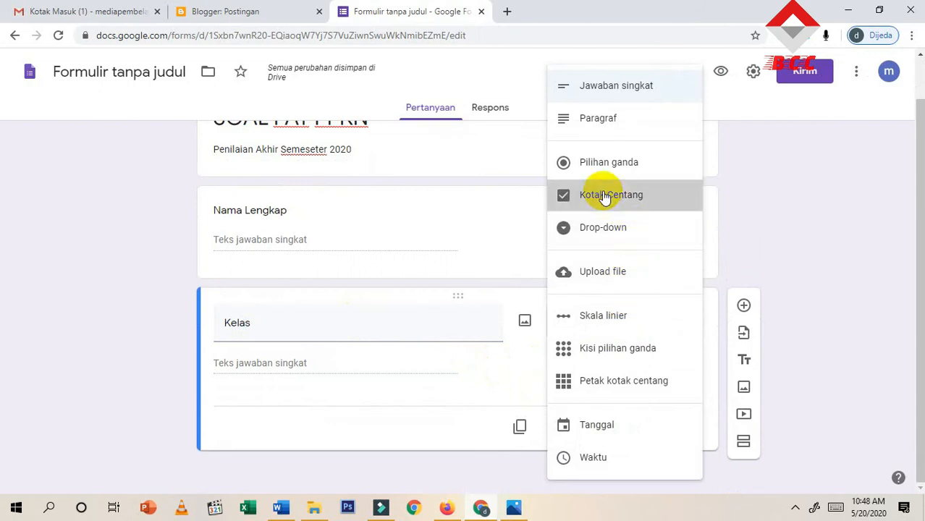
Step: Fill the Kelas question with three checkbox options: 7, 8 and 9
{"action": "left_click", "coordinate": [254, 364]}
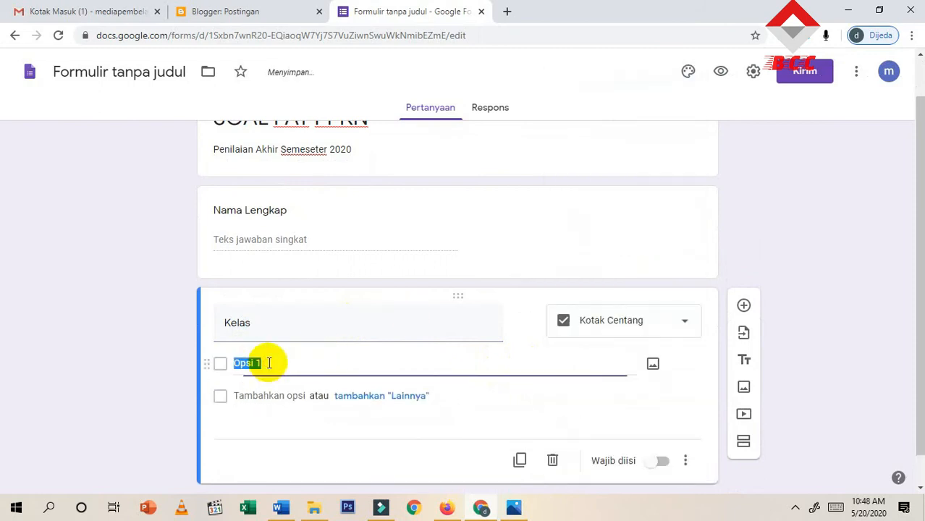
{"action": "key", "text": "BackSpace"}
{"action": "type", "text": "7"}
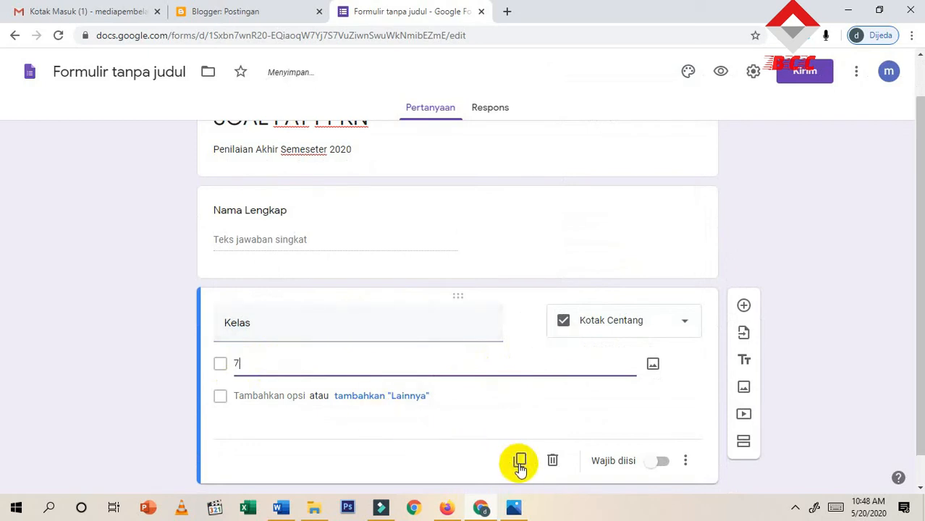
{"action": "left_click", "coordinate": [255, 396]}
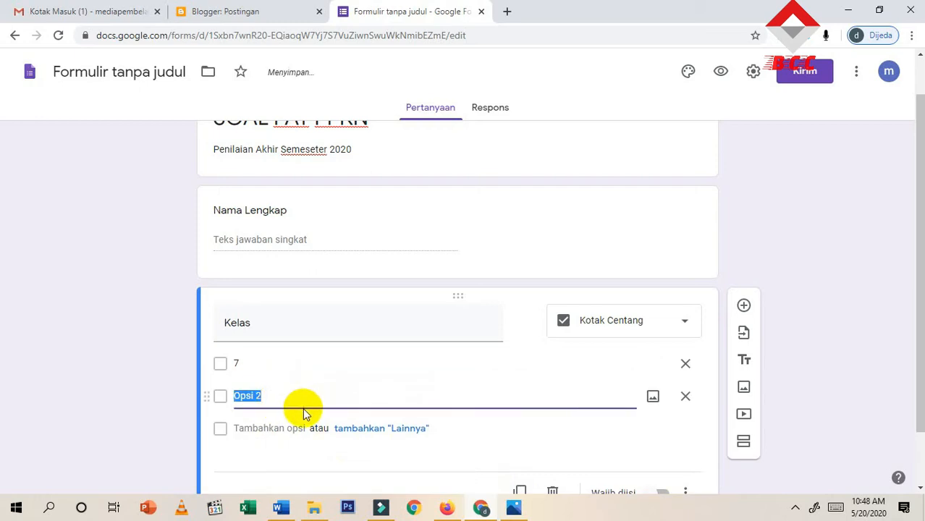
{"action": "type", "text": "8"}
{"action": "left_click", "coordinate": [289, 429]}
{"action": "type", "text": "9"}
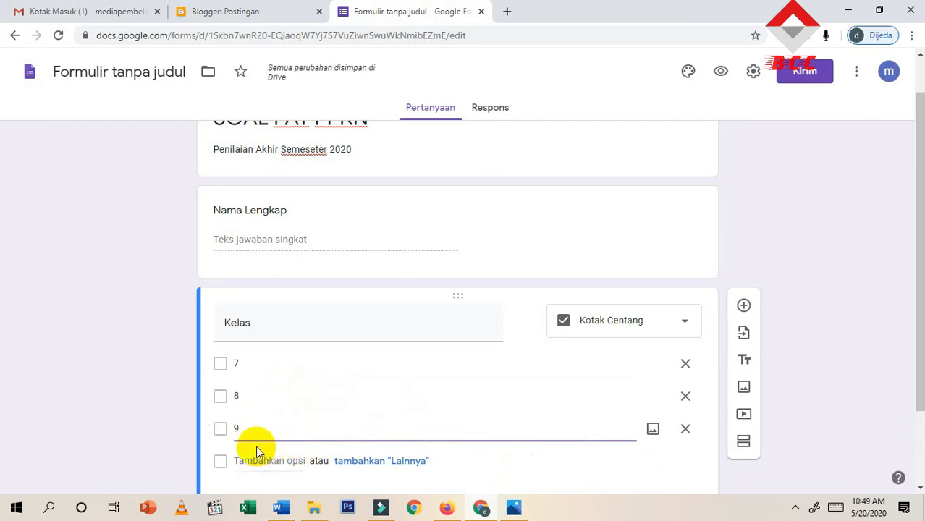
{"action": "left_click", "coordinate": [120, 395]}
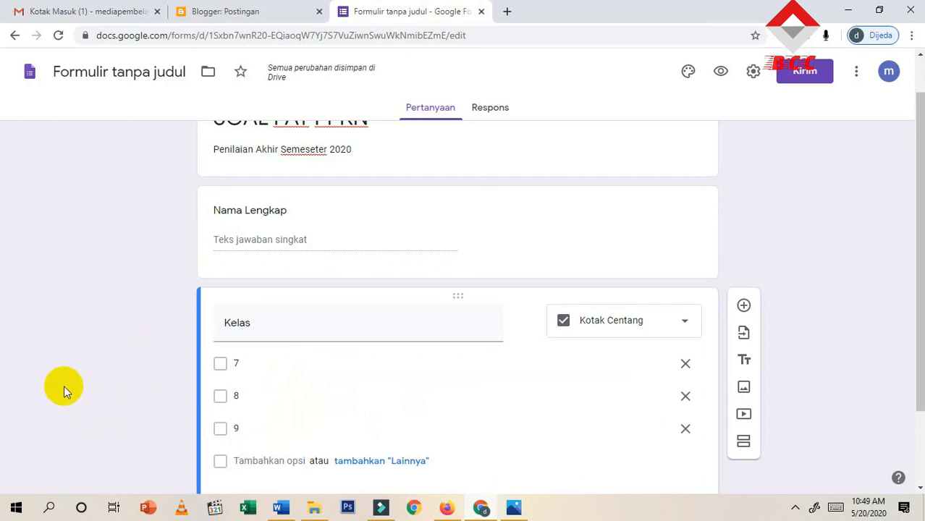
Step: Add a fourth option to the Kelas question, clear its text and delete the option again
{"action": "scroll", "coordinate": [64, 385], "scroll_direction": "down", "scroll_amount": 1}
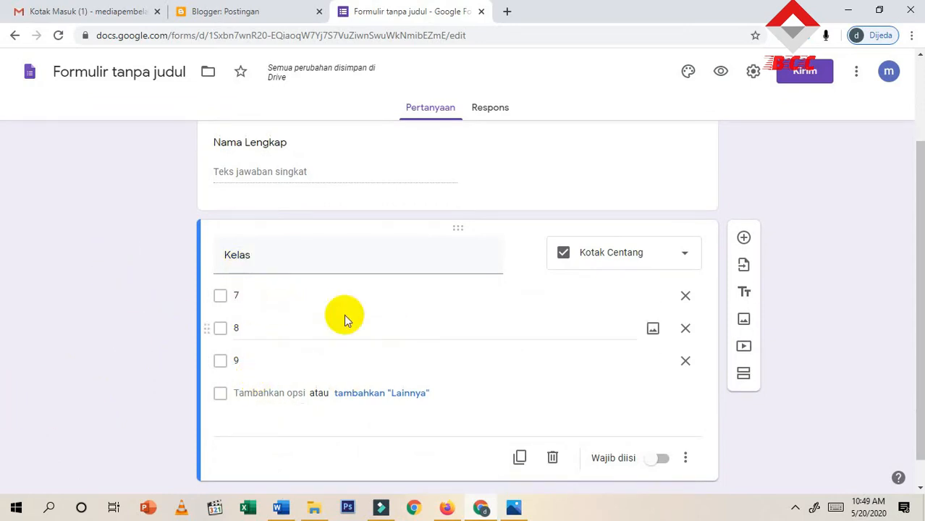
{"action": "scroll", "coordinate": [296, 340], "scroll_direction": "down", "scroll_amount": 1}
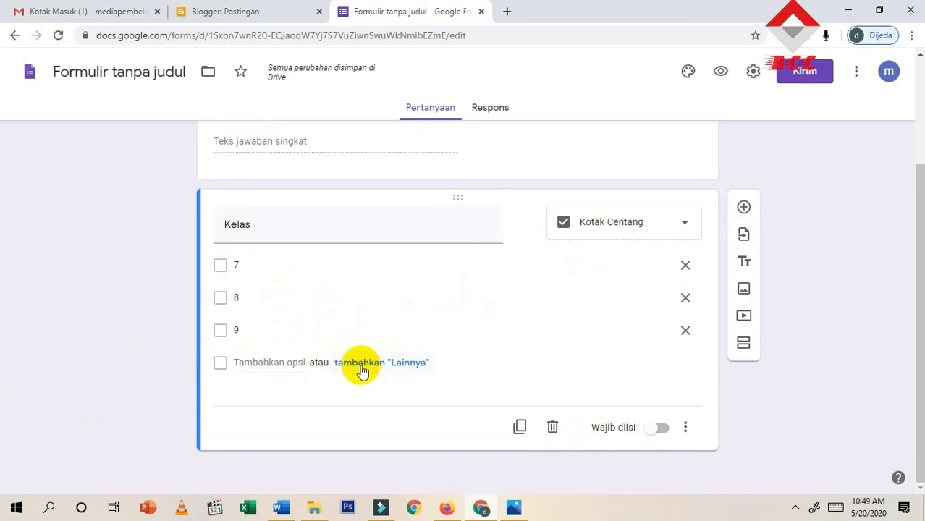
{"action": "left_click", "coordinate": [246, 362]}
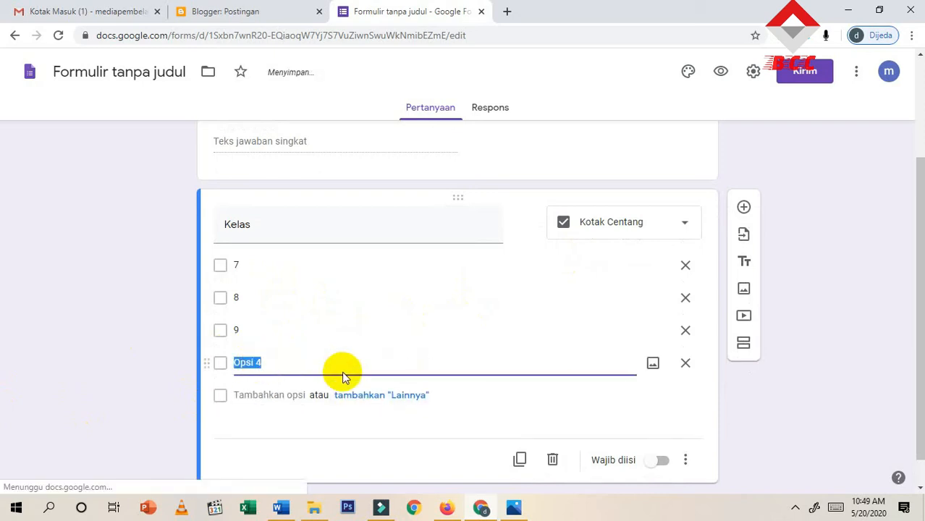
{"action": "key", "text": "BackSpace"}
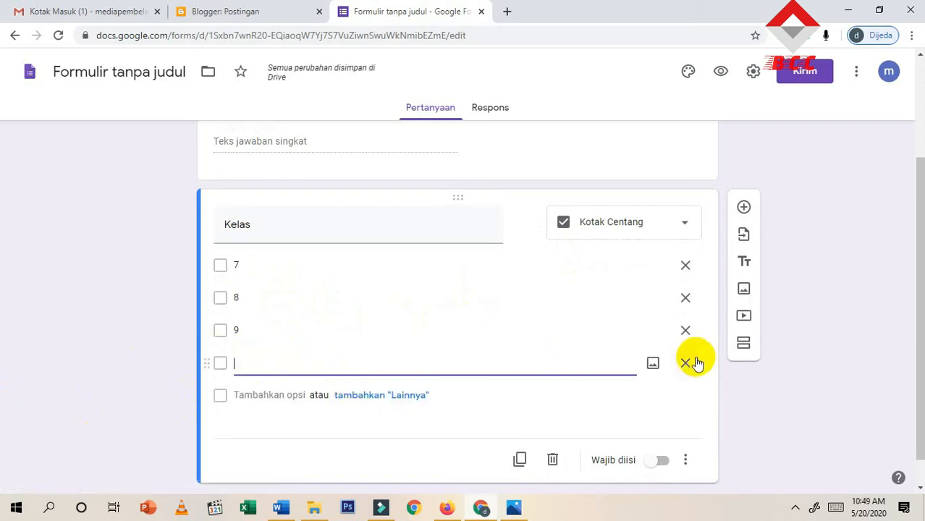
{"action": "left_click", "coordinate": [691, 362]}
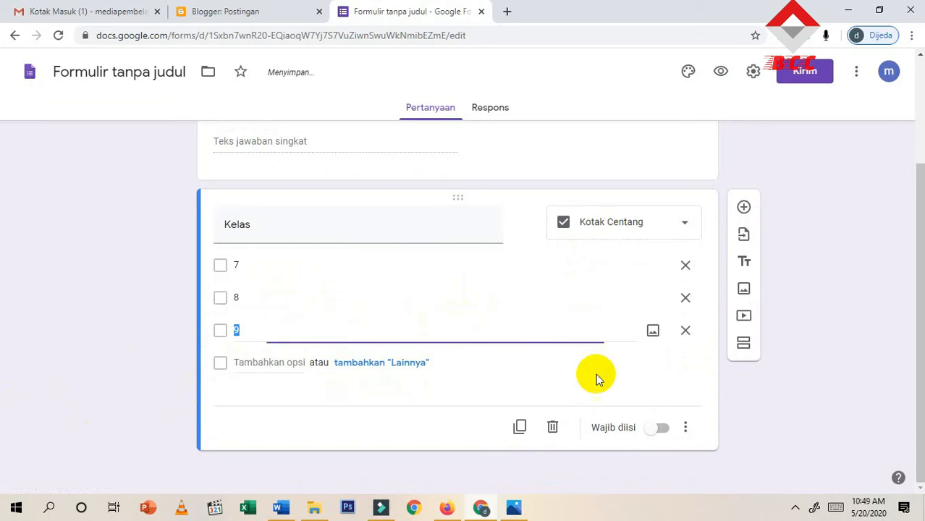
Step: Duplicate the Kelas question and change the copy's type to Jawaban singkat
{"action": "left_click", "coordinate": [520, 429]}
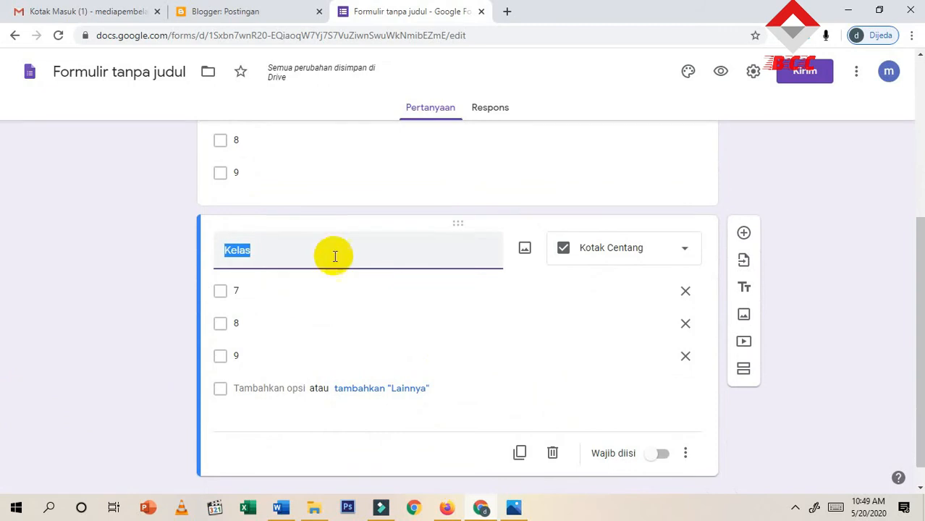
{"action": "left_click", "coordinate": [621, 258]}
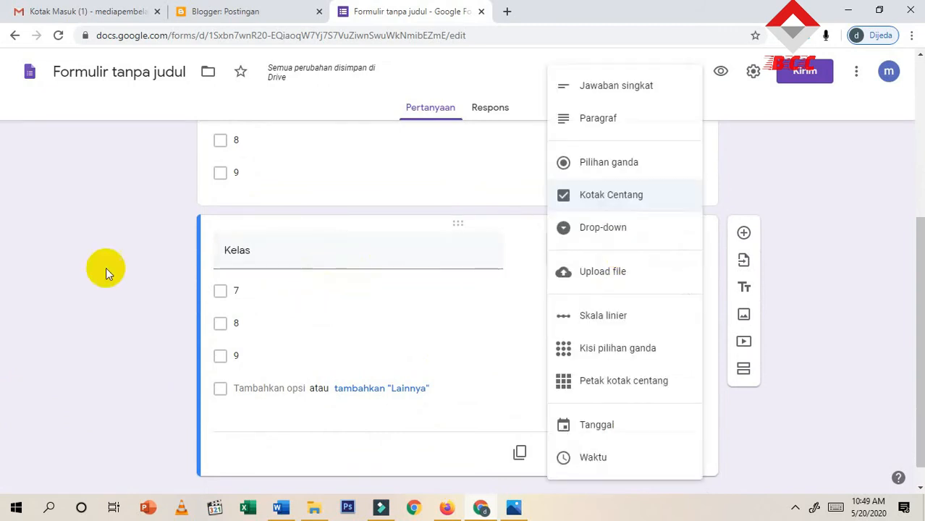
{"action": "left_click", "coordinate": [107, 266]}
{"action": "left_click", "coordinate": [617, 258]}
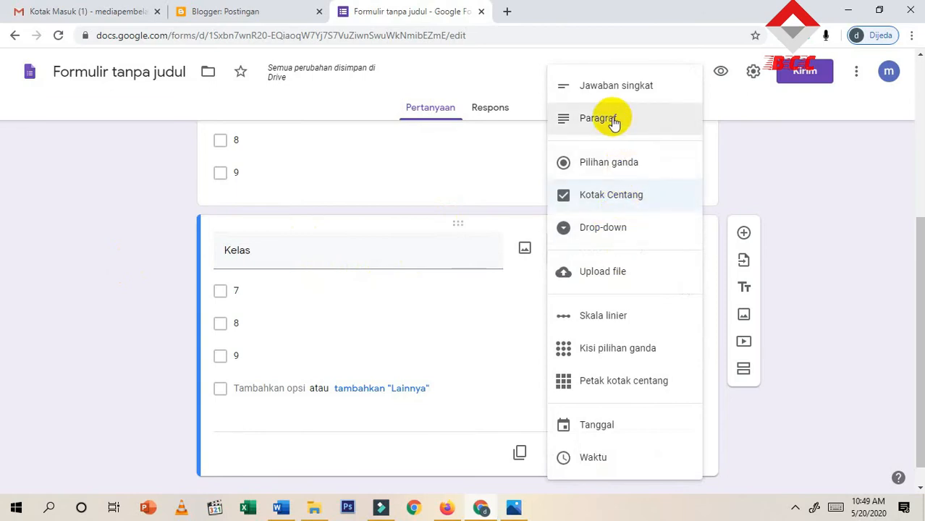
{"action": "left_click", "coordinate": [613, 92]}
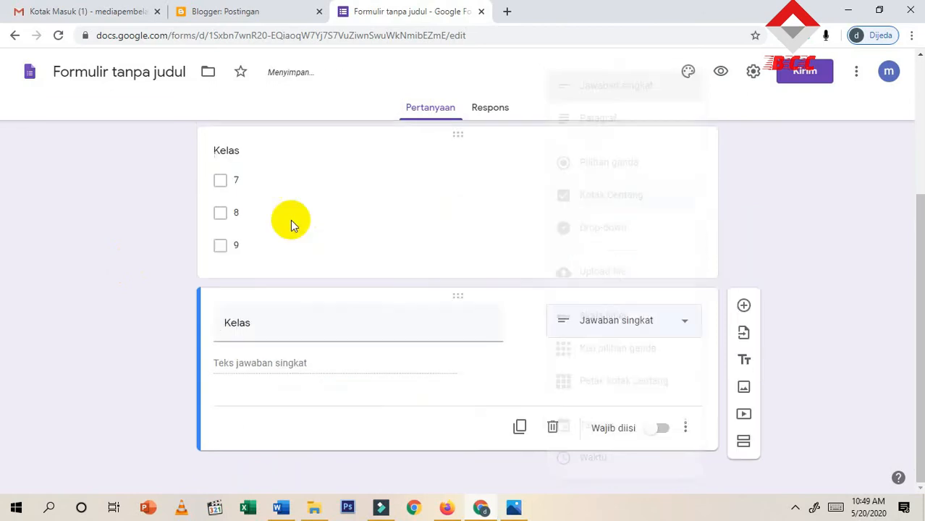
Step: Retitle the duplicated short-answer question "No. Peserta"
{"action": "double_click", "coordinate": [304, 328]}
{"action": "type", "text": "Nmor"}
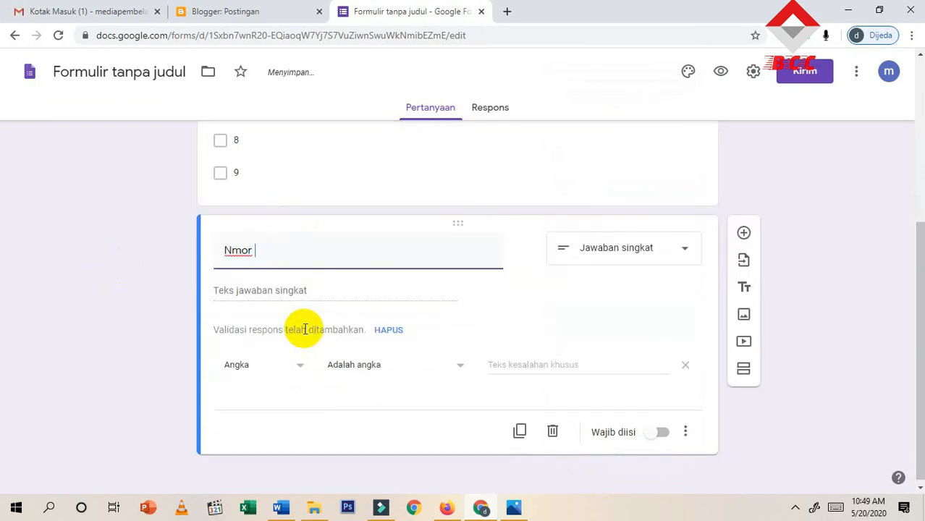
{"action": "key", "text": "BackSpace"}
{"action": "key", "text": "BackSpace"}
{"action": "type", "text": "N"}
Step: Change the response validation of the No. Peserta question to Teks with the condition Berisi
{"action": "left_click", "coordinate": [283, 370]}
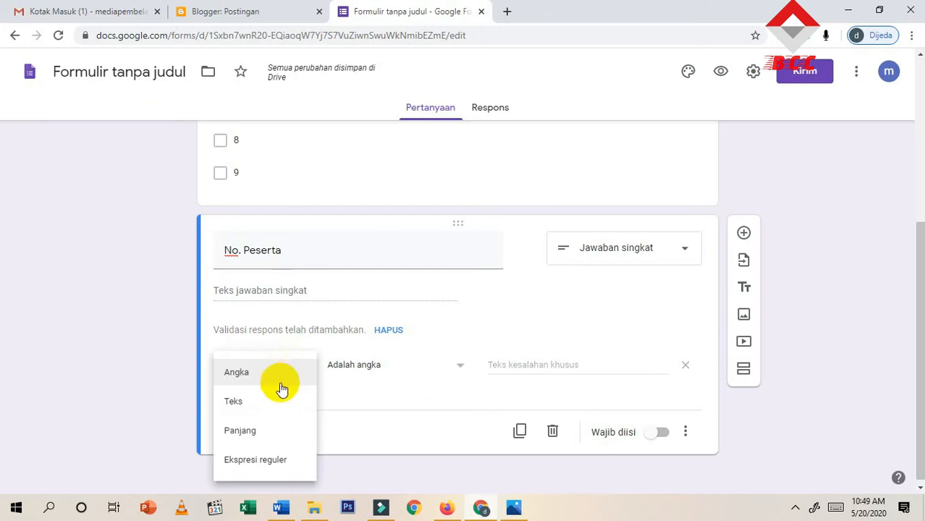
{"action": "left_click", "coordinate": [239, 402]}
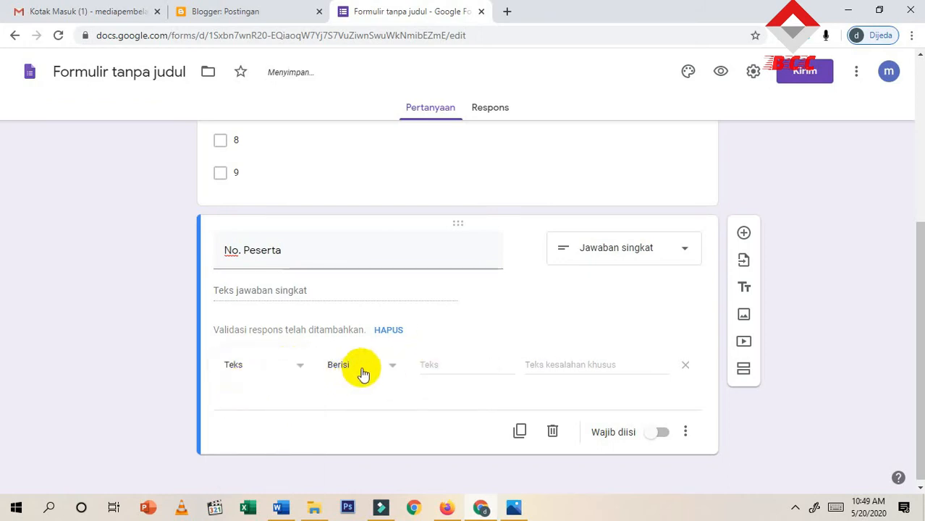
{"action": "left_click", "coordinate": [541, 364]}
{"action": "left_click", "coordinate": [461, 369]}
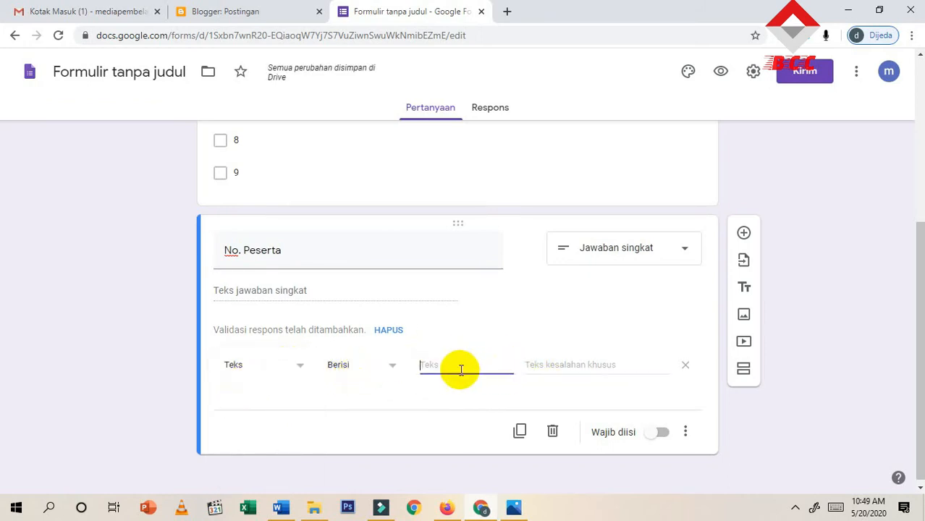
{"action": "left_click", "coordinate": [559, 365]}
{"action": "left_click", "coordinate": [473, 365]}
{"action": "left_click", "coordinate": [374, 367]}
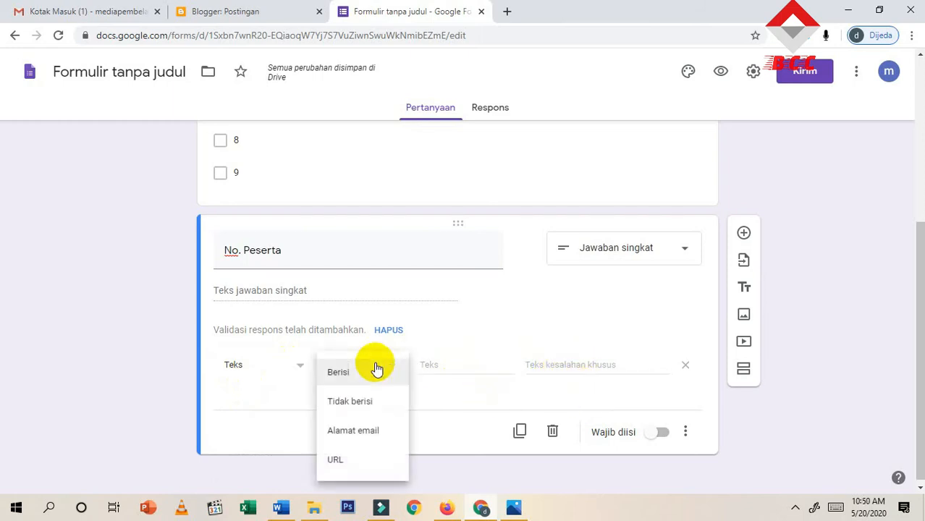
{"action": "left_click", "coordinate": [375, 369]}
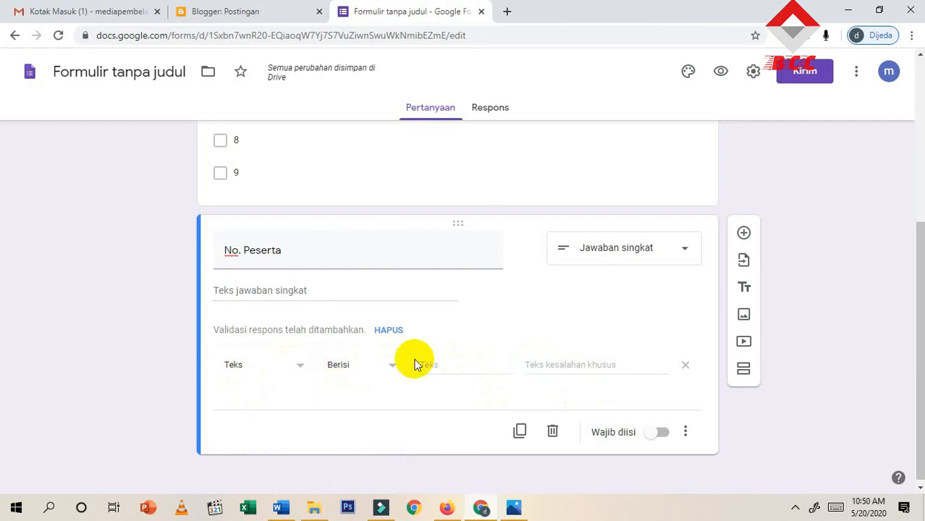
{"action": "scroll", "coordinate": [571, 310], "scroll_direction": "up", "scroll_amount": 1}
{"action": "scroll", "coordinate": [526, 304], "scroll_direction": "up", "scroll_amount": 3}
{"action": "scroll", "coordinate": [523, 303], "scroll_direction": "down", "scroll_amount": 4}
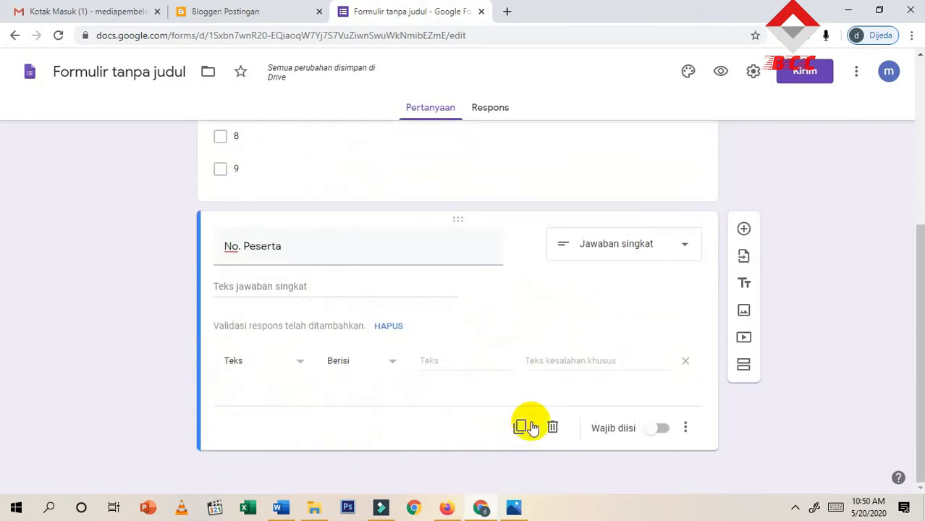
Step: Duplicate the No. Peserta question, change the copy's type to Pilihan ganda and clear its title
{"action": "left_click", "coordinate": [521, 428]}
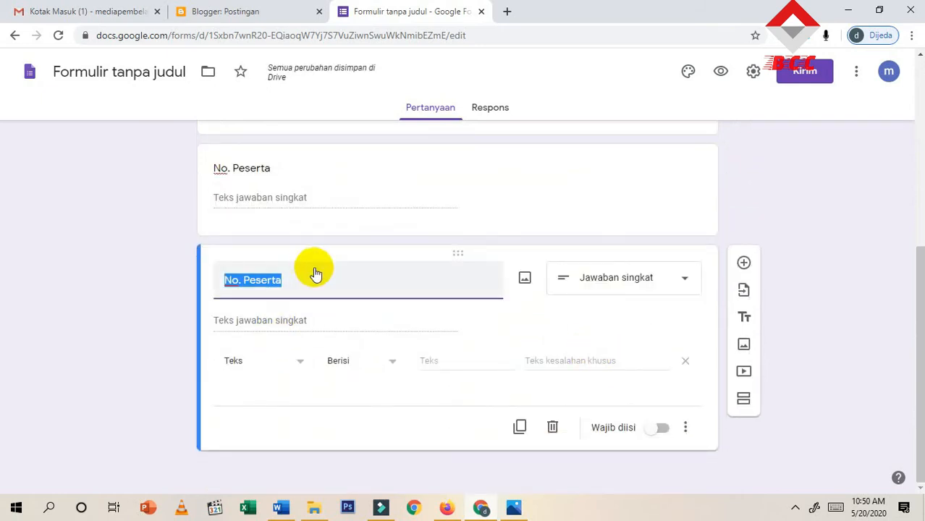
{"action": "left_click", "coordinate": [655, 282]}
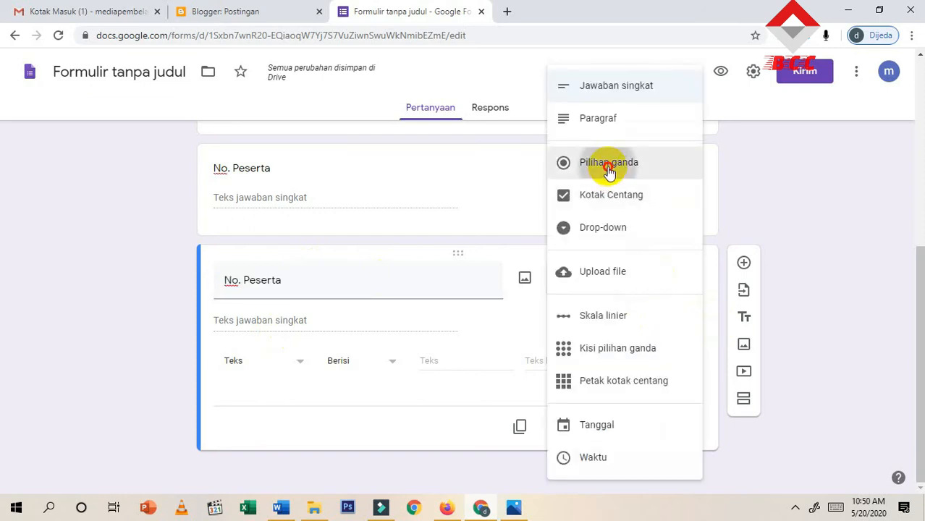
{"action": "left_click", "coordinate": [605, 171]}
{"action": "left_click", "coordinate": [285, 313]}
{"action": "triple_click", "coordinate": [293, 303]}
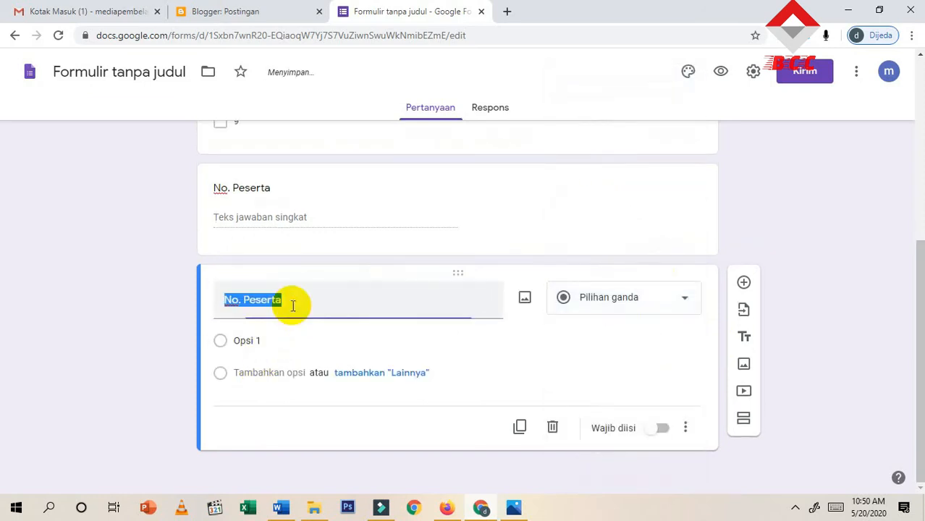
{"action": "key", "text": "BackSpace"}
Step: Add three more answer options to the untitled multiple-choice question
{"action": "left_click", "coordinate": [269, 334]}
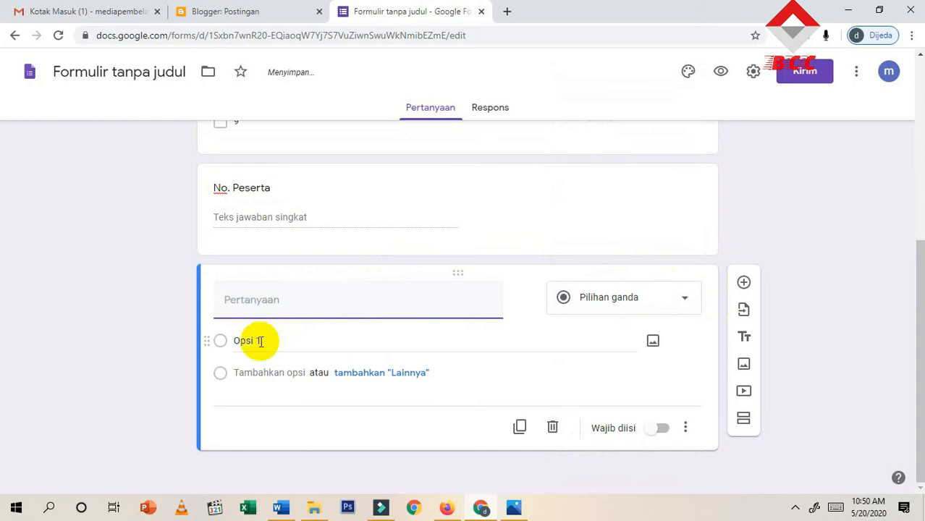
{"action": "left_click", "coordinate": [282, 372]}
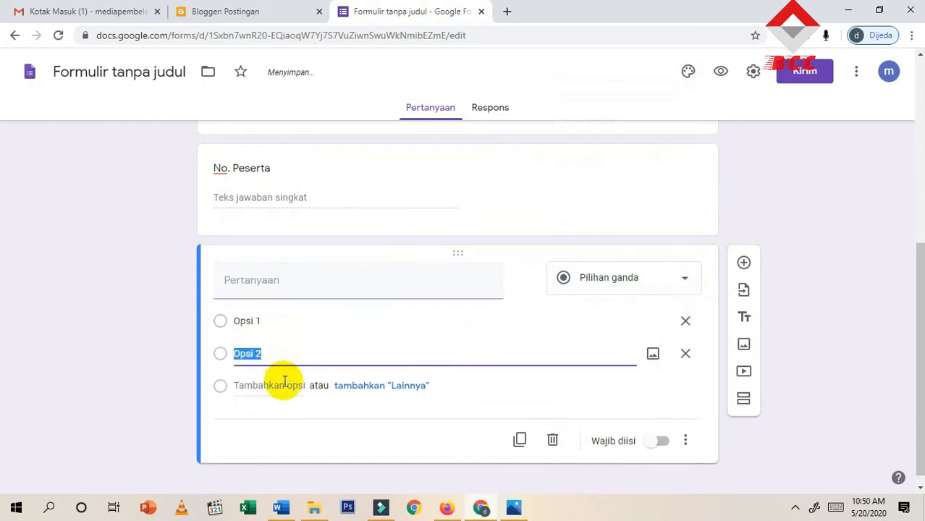
{"action": "left_click", "coordinate": [280, 378]}
{"action": "left_click", "coordinate": [277, 420]}
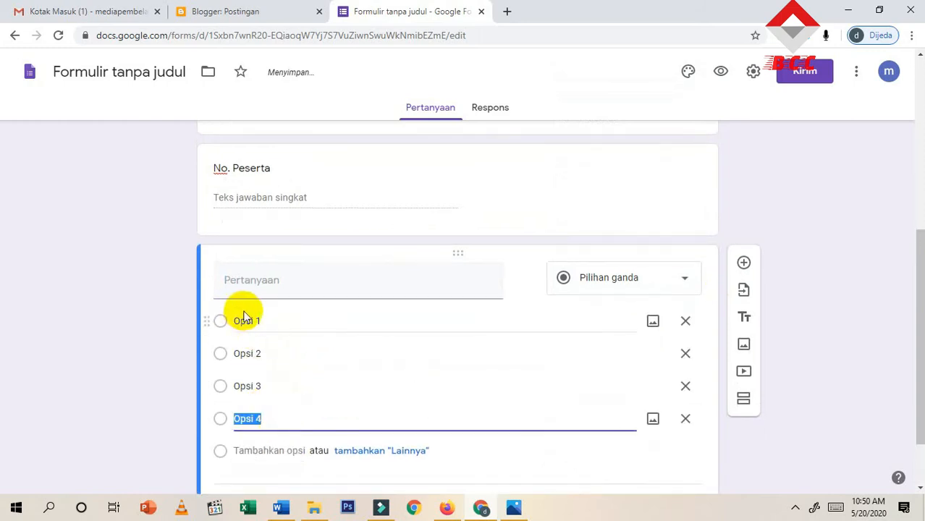
Step: Label the four options of the multiple-choice question A, B, C and D
{"action": "left_click", "coordinate": [275, 322]}
{"action": "type", "text": "a"}
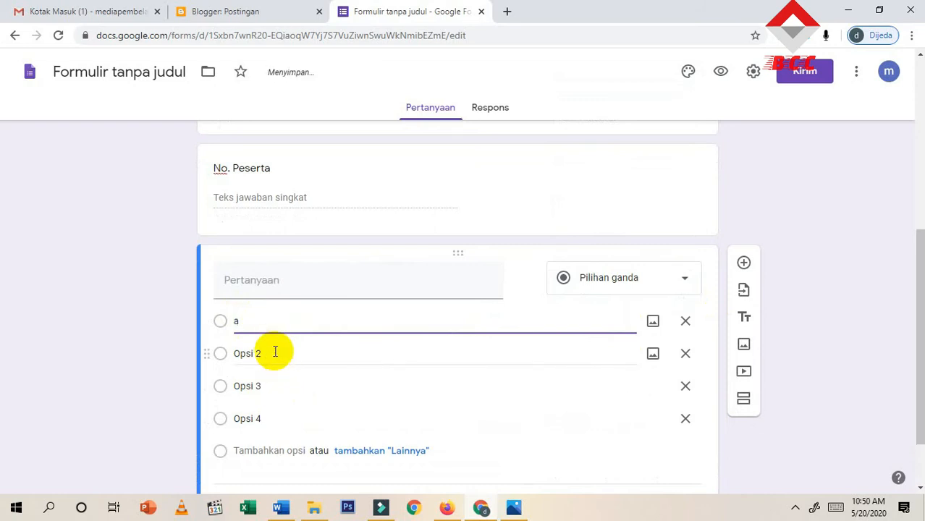
{"action": "type", "text": "A"}
{"action": "left_click", "coordinate": [260, 354]}
{"action": "type", "text": "B"}
{"action": "left_click", "coordinate": [265, 383]}
{"action": "type", "text": "C"}
{"action": "left_click", "coordinate": [273, 417]}
{"action": "type", "text": "D"}
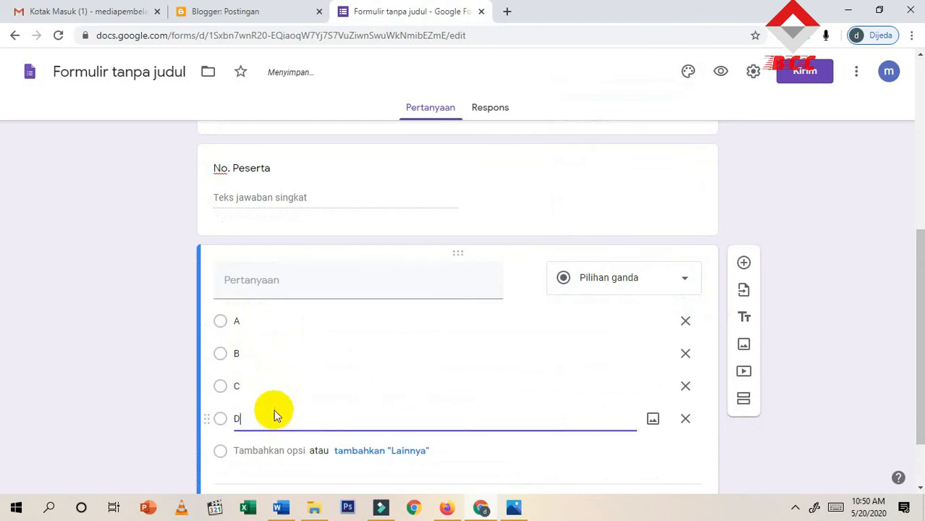
{"action": "left_click", "coordinate": [291, 285]}
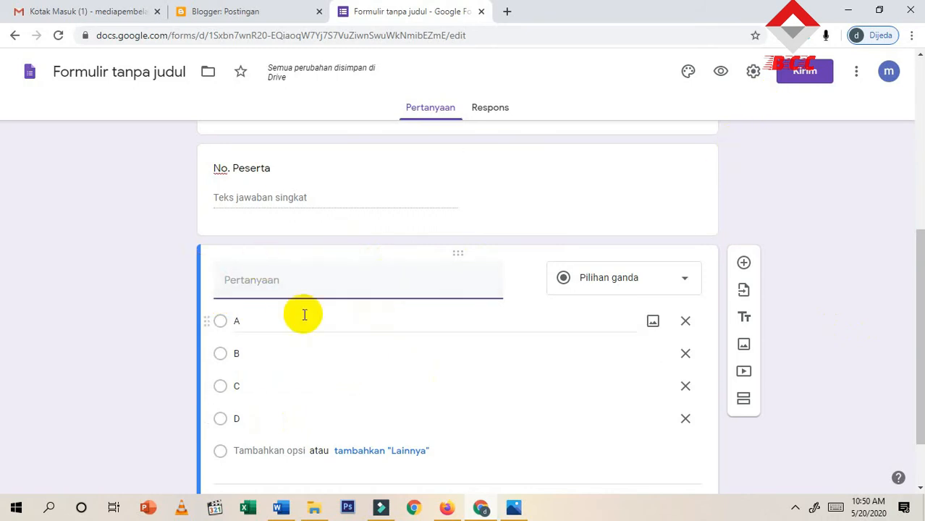
Step: Make the form a quiz, hide unanswered questions, correct answers and point values from respondents, and save the settings
{"action": "left_click", "coordinate": [753, 74]}
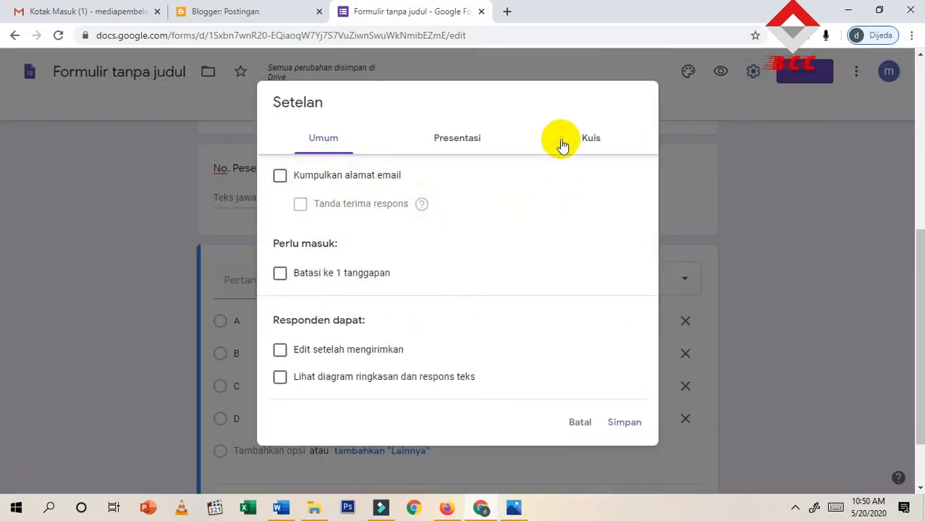
{"action": "left_click", "coordinate": [588, 139]}
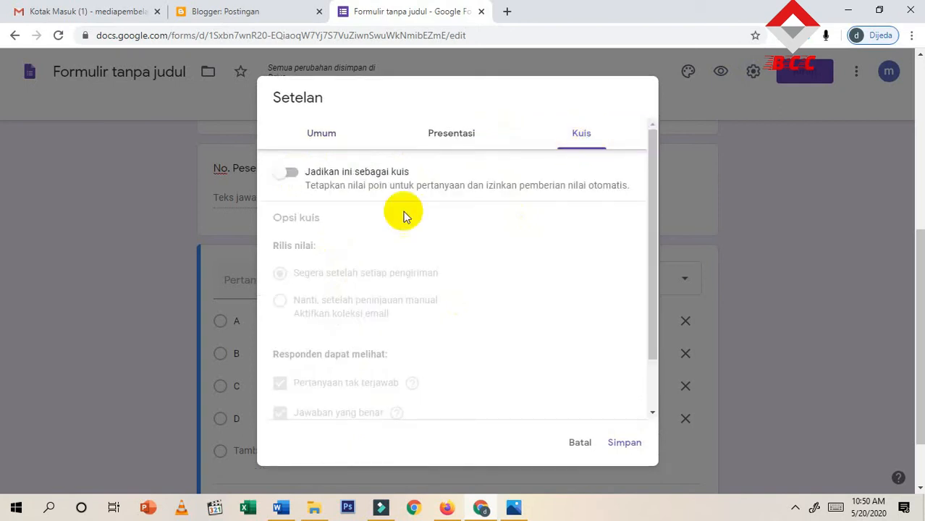
{"action": "left_click", "coordinate": [289, 173]}
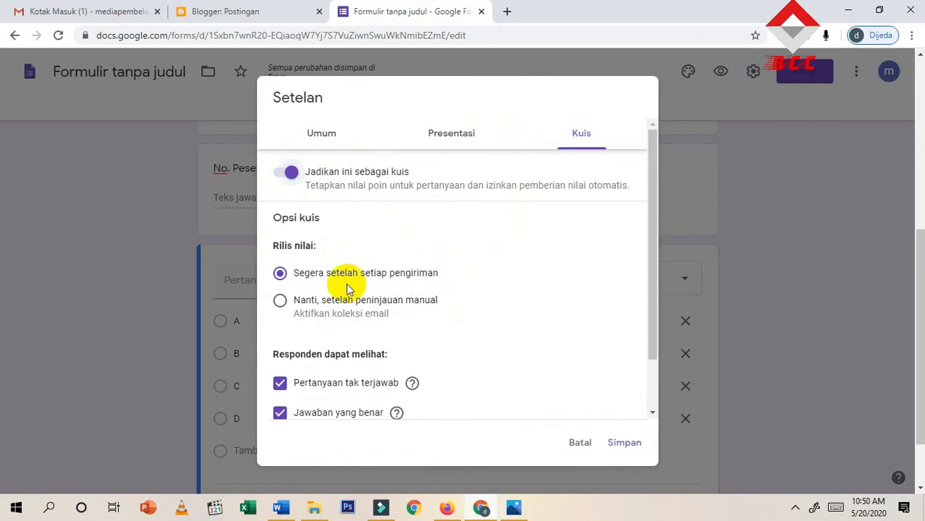
{"action": "scroll", "coordinate": [492, 298], "scroll_direction": "down", "scroll_amount": 1}
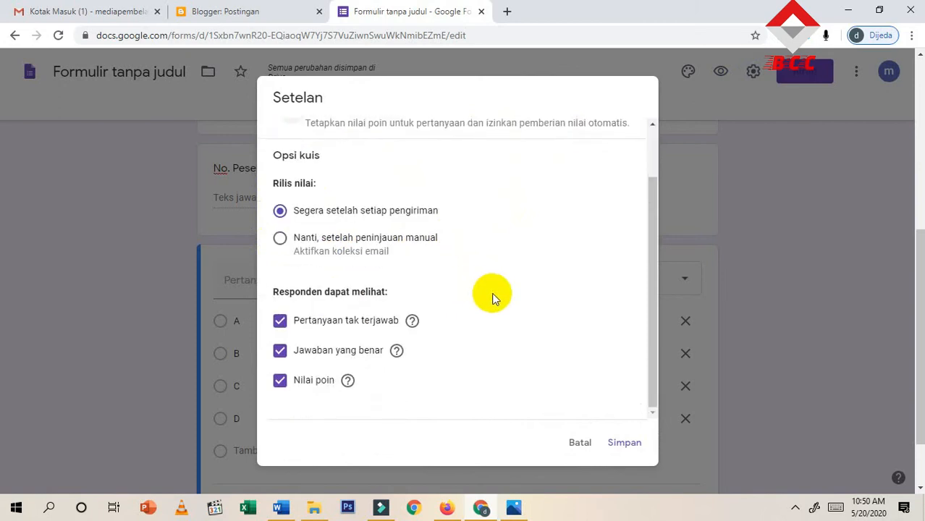
{"action": "left_click", "coordinate": [280, 322]}
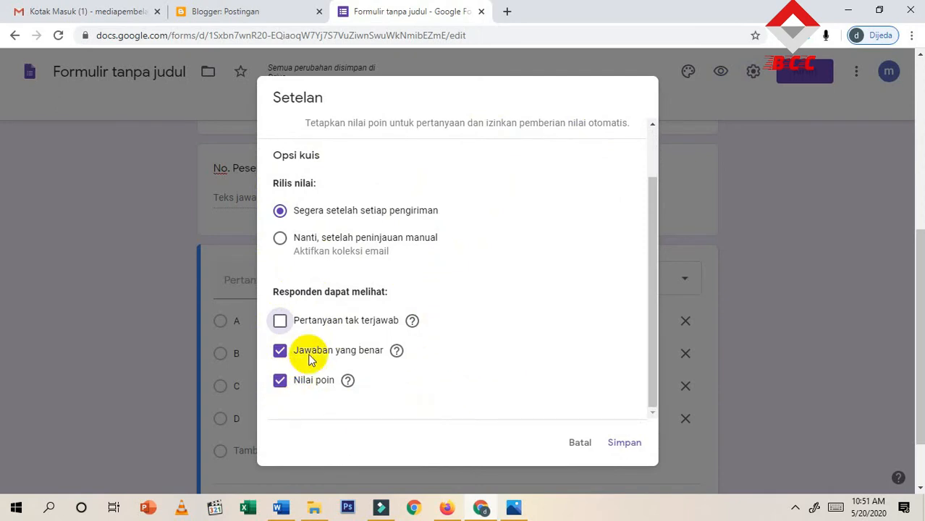
{"action": "left_click", "coordinate": [283, 382]}
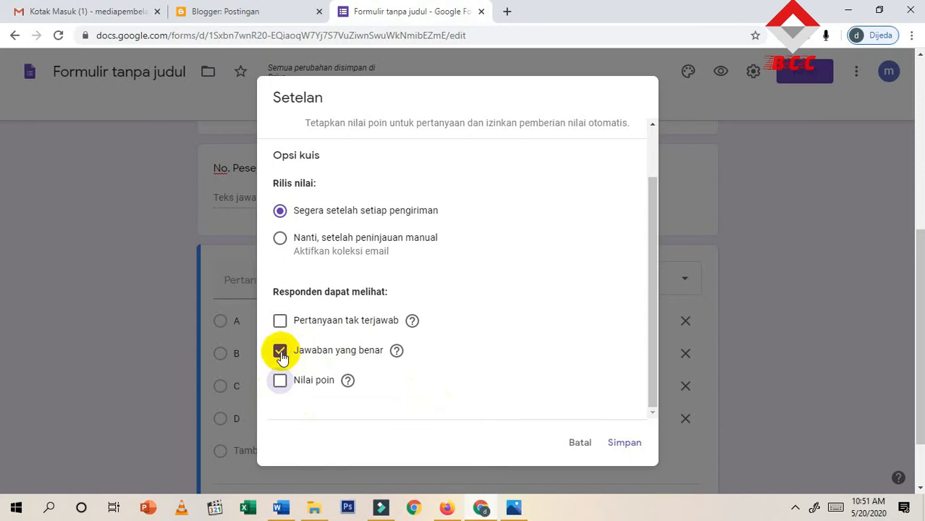
{"action": "left_click", "coordinate": [280, 352]}
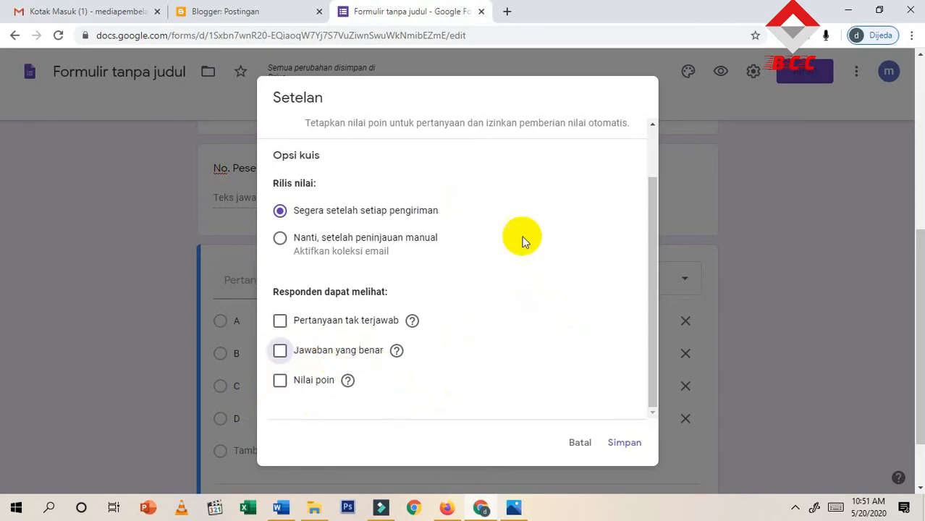
{"action": "left_click", "coordinate": [622, 445]}
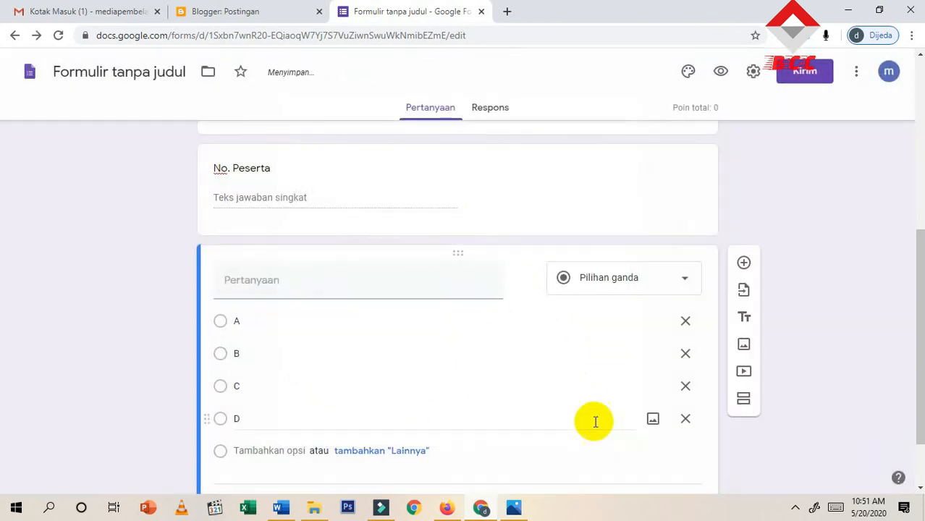
Step: Duplicate the untitled A–D multiple-choice question twice
{"action": "scroll", "coordinate": [86, 303], "scroll_direction": "down", "scroll_amount": 2}
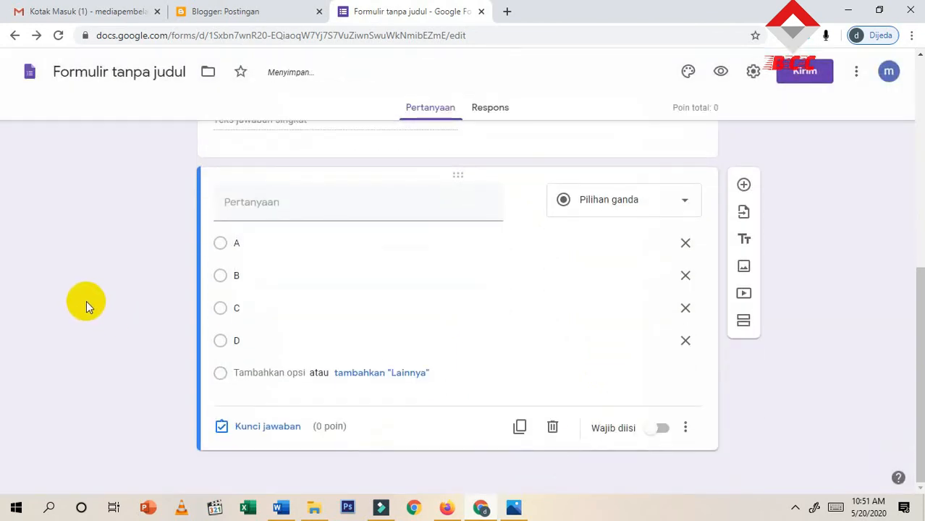
{"action": "scroll", "coordinate": [85, 300], "scroll_direction": "up", "scroll_amount": 5}
{"action": "scroll", "coordinate": [87, 294], "scroll_direction": "down", "scroll_amount": 4}
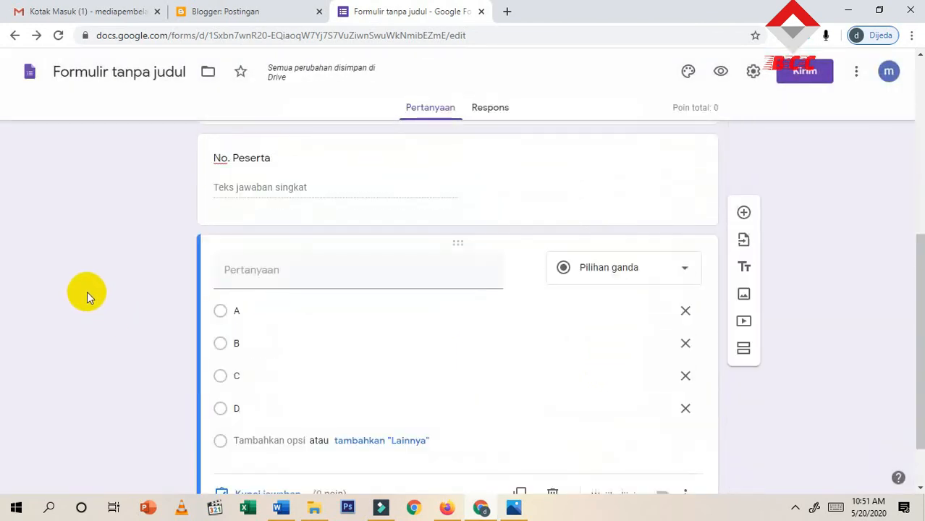
{"action": "scroll", "coordinate": [87, 291], "scroll_direction": "down", "scroll_amount": 2}
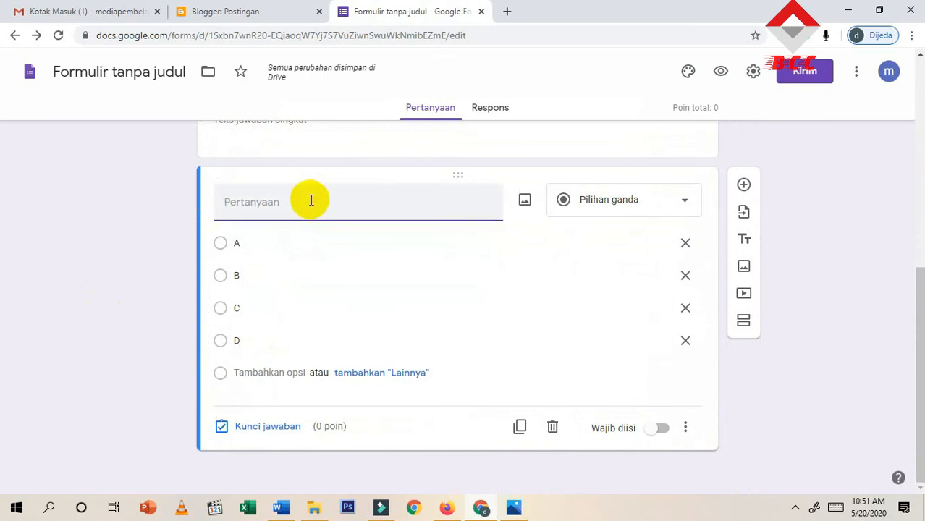
{"action": "left_click", "coordinate": [522, 429]}
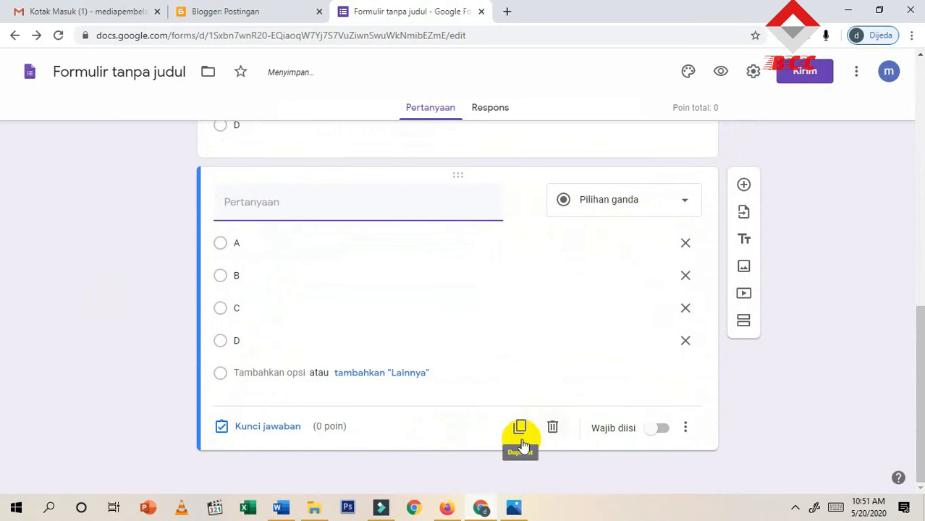
{"action": "left_click", "coordinate": [521, 429]}
Step: Title the first A–D multiple-choice question "Pada tanggal berapakah hari kesaktian Pancasila"
{"action": "scroll", "coordinate": [489, 398], "scroll_direction": "up", "scroll_amount": 10}
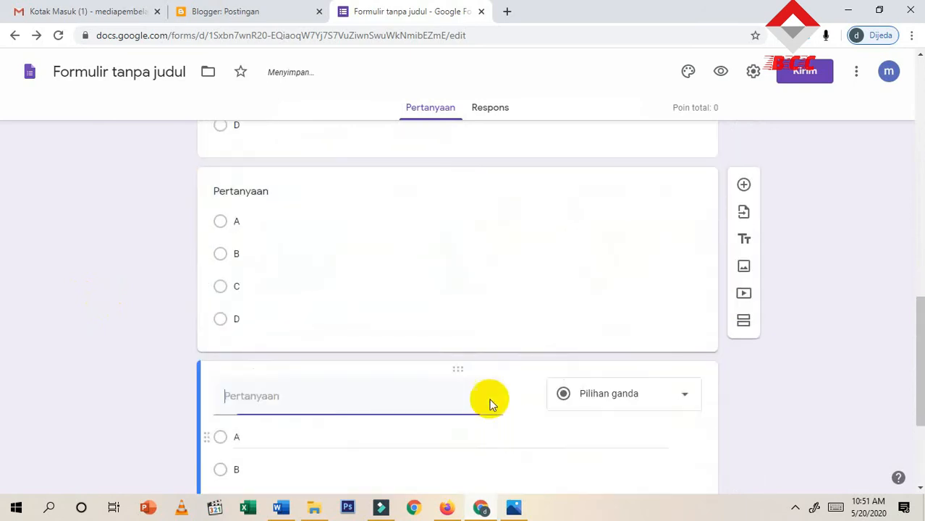
{"action": "scroll", "coordinate": [420, 344], "scroll_direction": "down", "scroll_amount": 2}
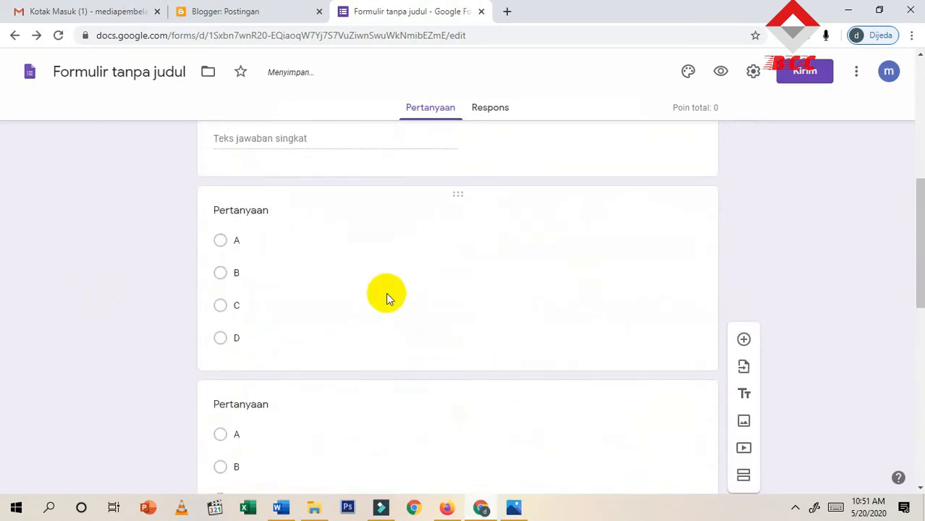
{"action": "left_click", "coordinate": [303, 207]}
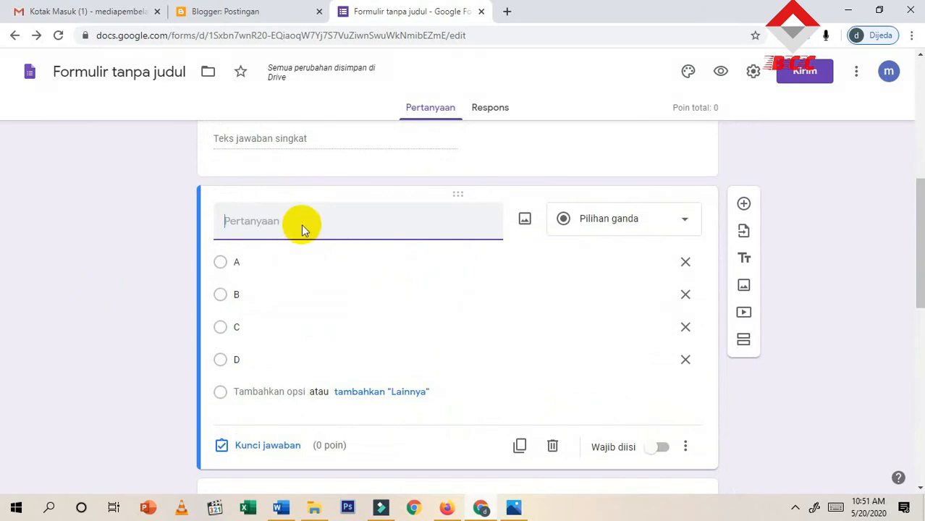
{"action": "type", "text": "p"}
{"action": "key", "text": "BackSpace"}
{"action": "key", "text": "BackSpace"}
{"action": "key", "text": "BackSpace"}
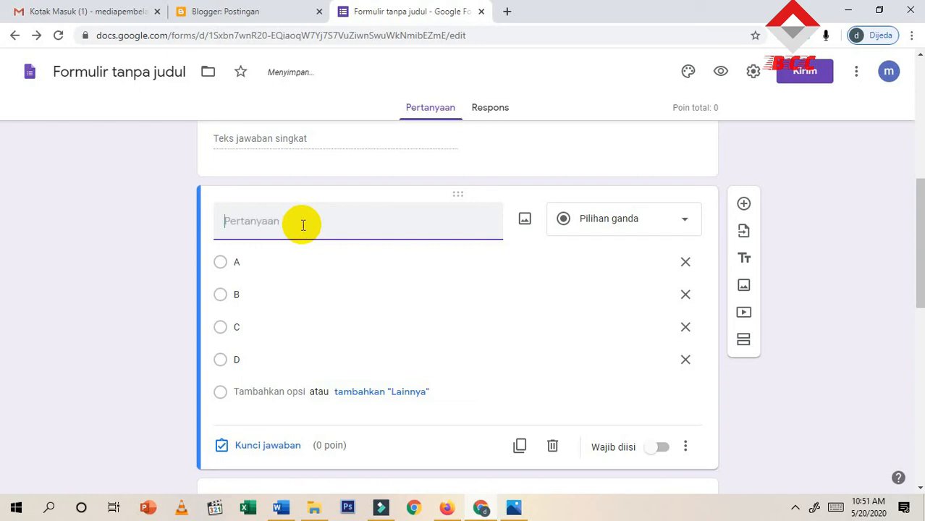
{"action": "type", "text": "Pada tanggal"}
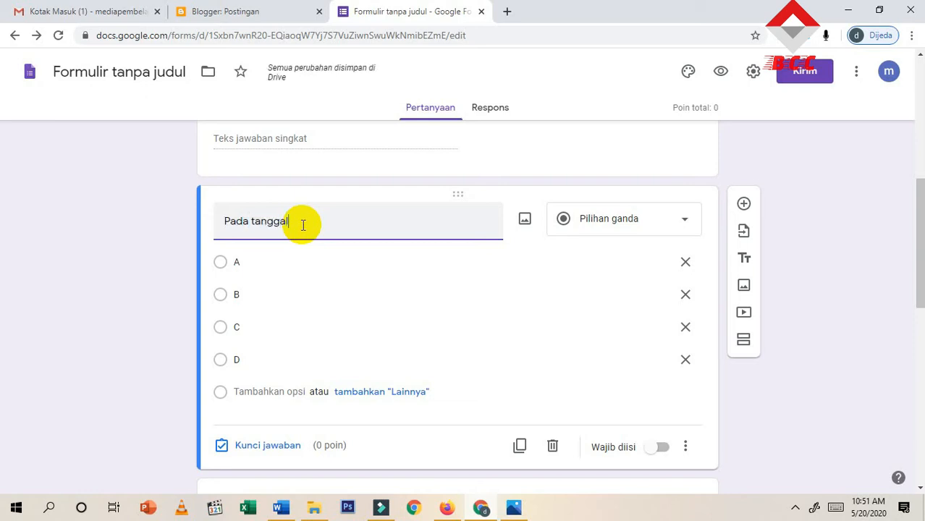
{"action": "type", "text": " berapakah"}
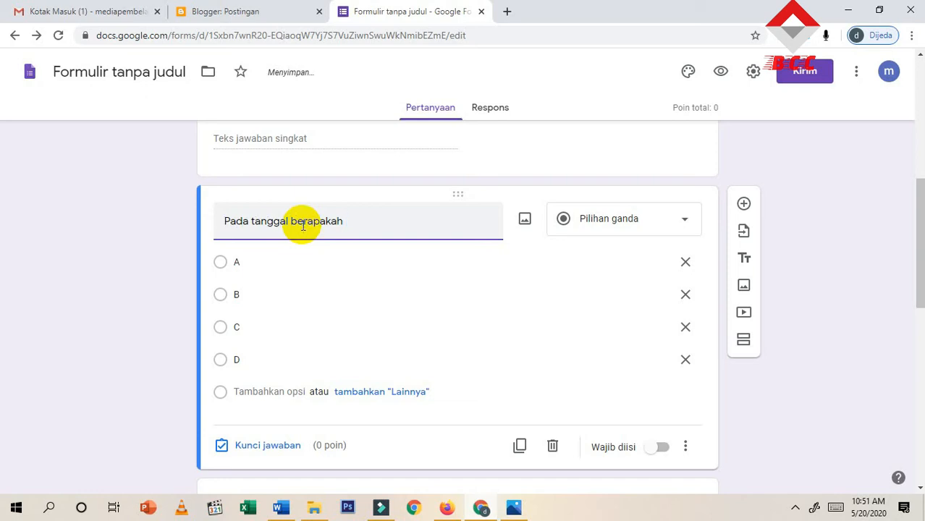
{"action": "type", "text": " hari kesaktian Pancasila"}
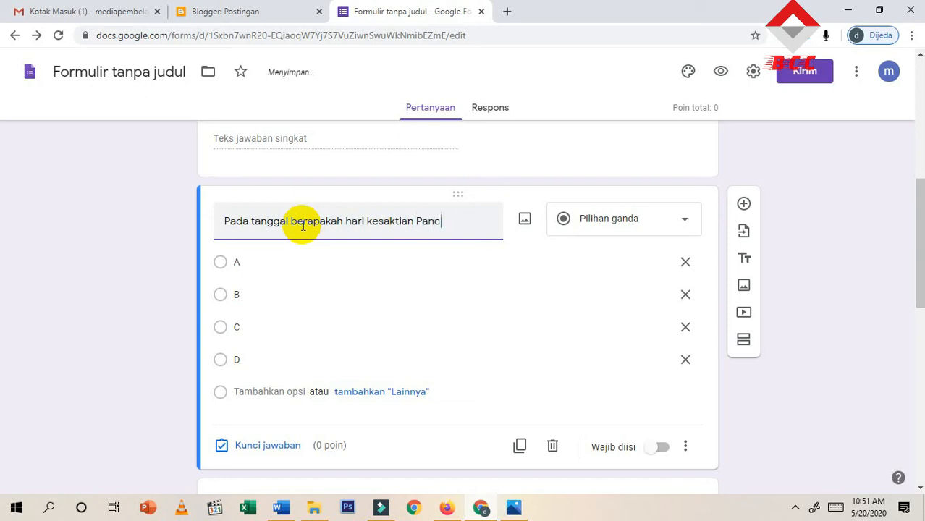
Step: Set the first two options of the Pancasila question to "A. 17 Juni" and "B. 7 Juni"
{"action": "left_click", "coordinate": [257, 263]}
{"action": "left_click", "coordinate": [270, 265]}
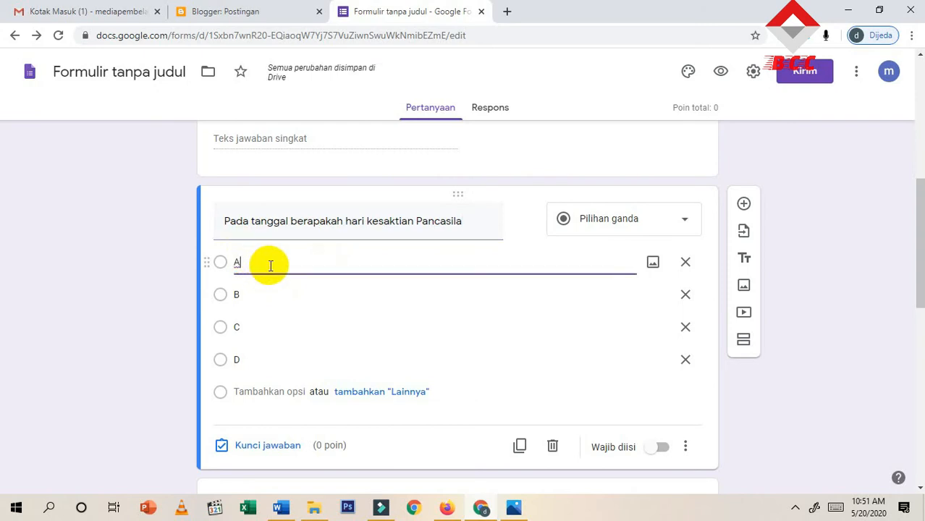
{"action": "type", "text": "."}
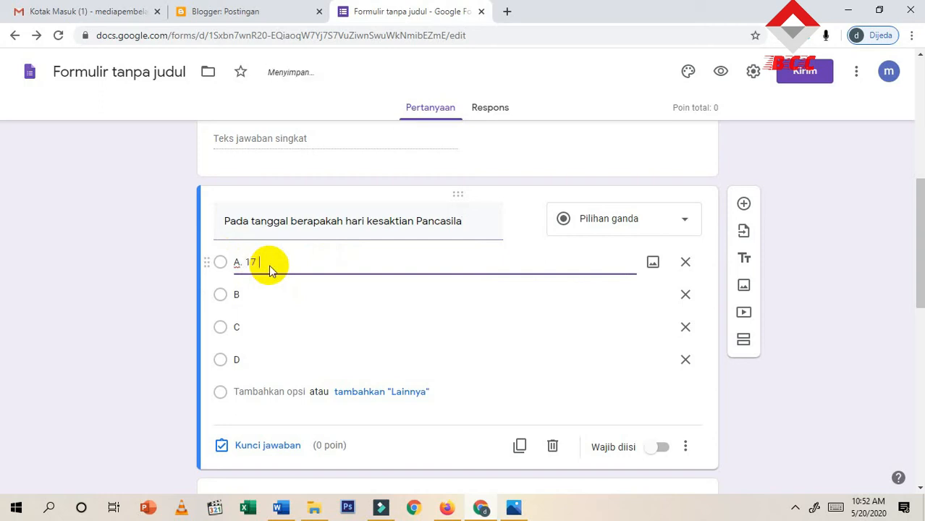
{"action": "type", "text": "17 Juni 19"}
{"action": "left_click", "coordinate": [301, 293]}
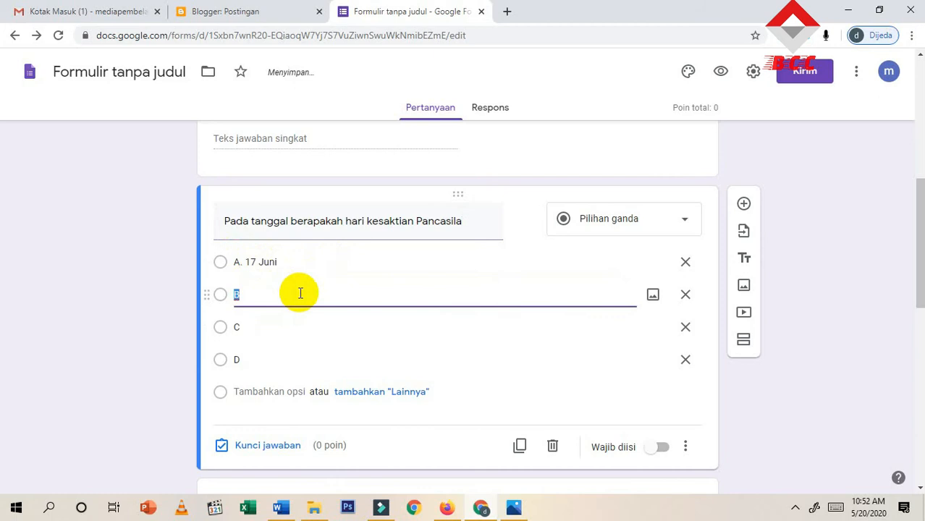
{"action": "type", "text": "B. 7 Juni"}
Step: Set the last two options of the Pancasila question to "C. 1 Juni" and "D. 28 Juni"
{"action": "left_click", "coordinate": [304, 325]}
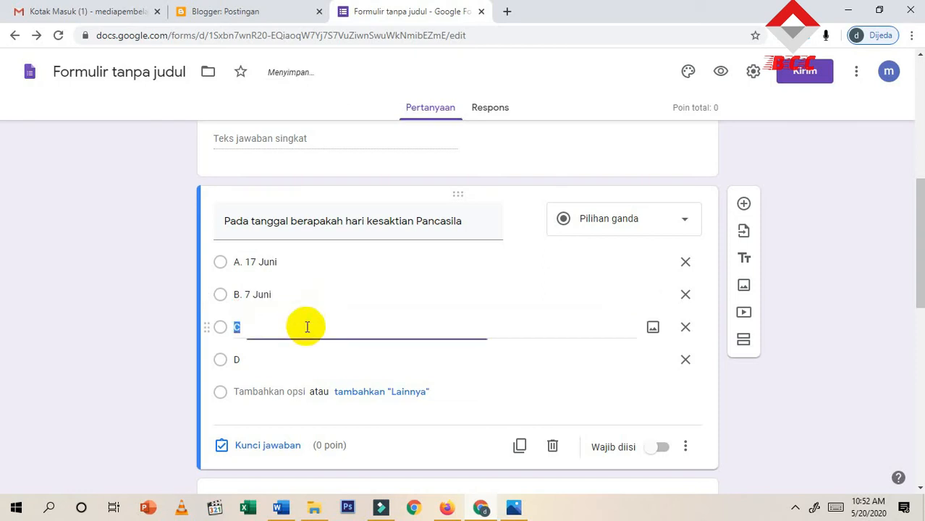
{"action": "left_click", "coordinate": [305, 324]}
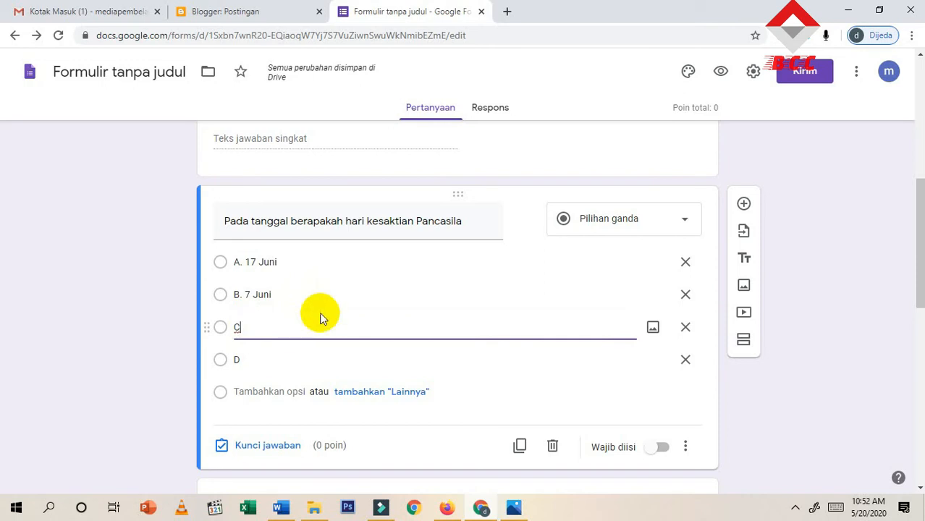
{"action": "type", "text": ". 1"}
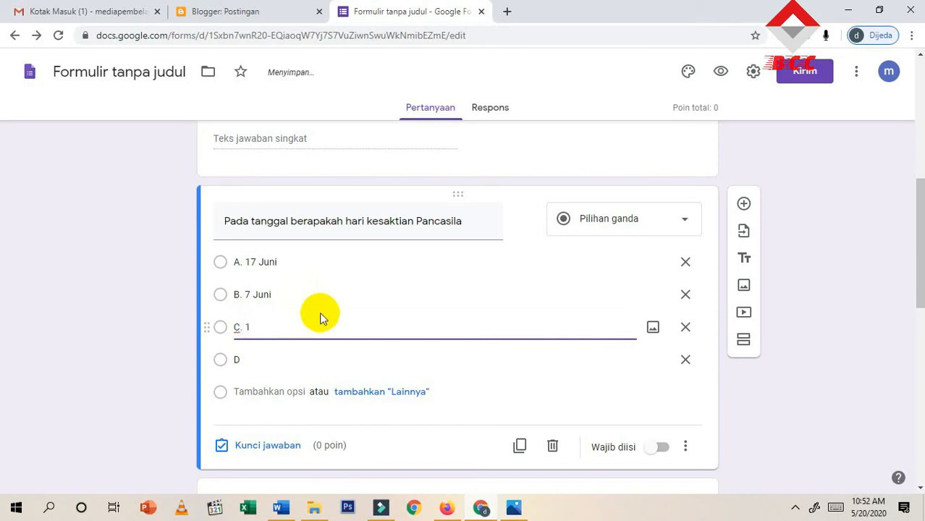
{"action": "type", "text": " Juni"}
{"action": "left_click", "coordinate": [324, 354]}
{"action": "left_click", "coordinate": [329, 355]}
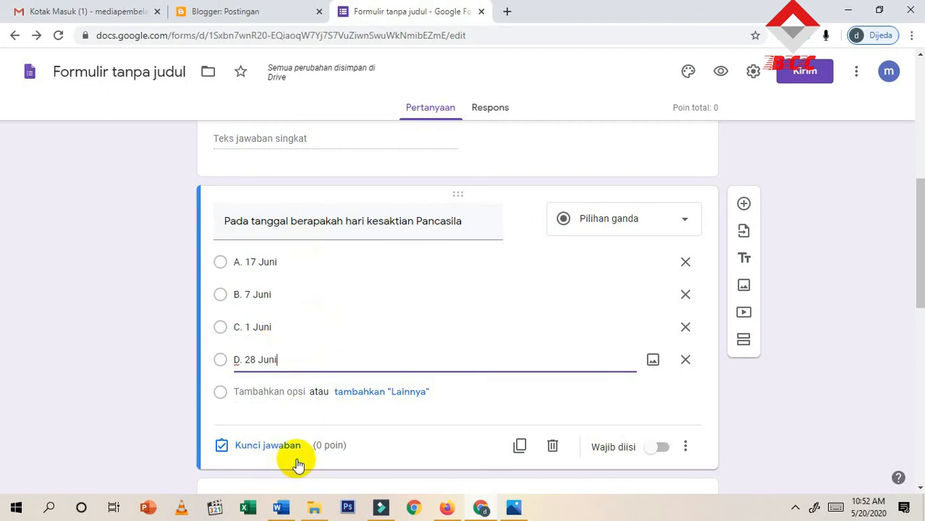
Step: Mark only "C. 1 Juni" as the correct answer in the Pancasila question's answer key and finish the key
{"action": "left_click", "coordinate": [222, 328]}
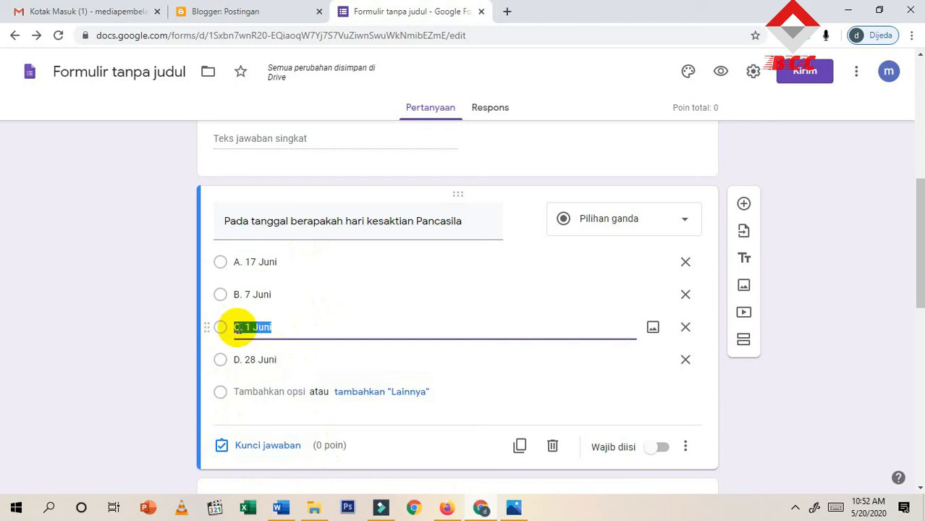
{"action": "left_click", "coordinate": [219, 328]}
{"action": "left_click", "coordinate": [221, 446]}
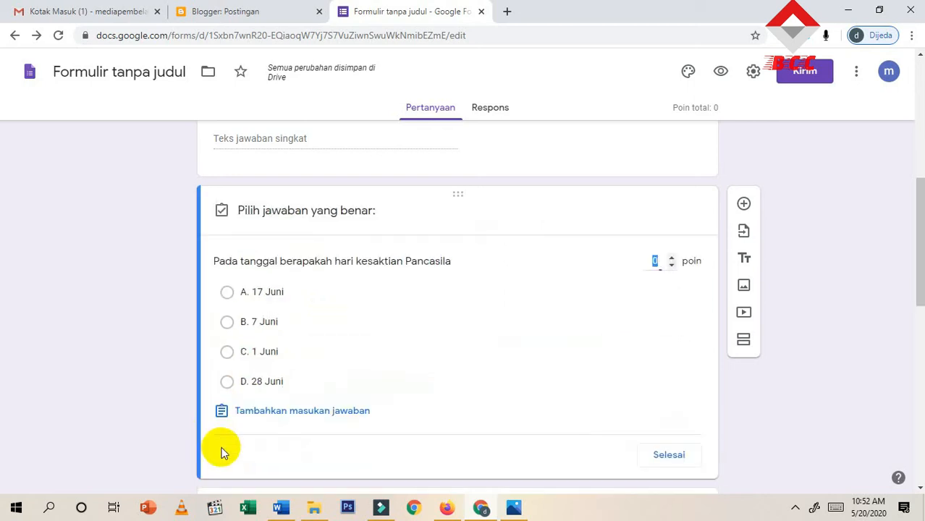
{"action": "left_click", "coordinate": [228, 327]}
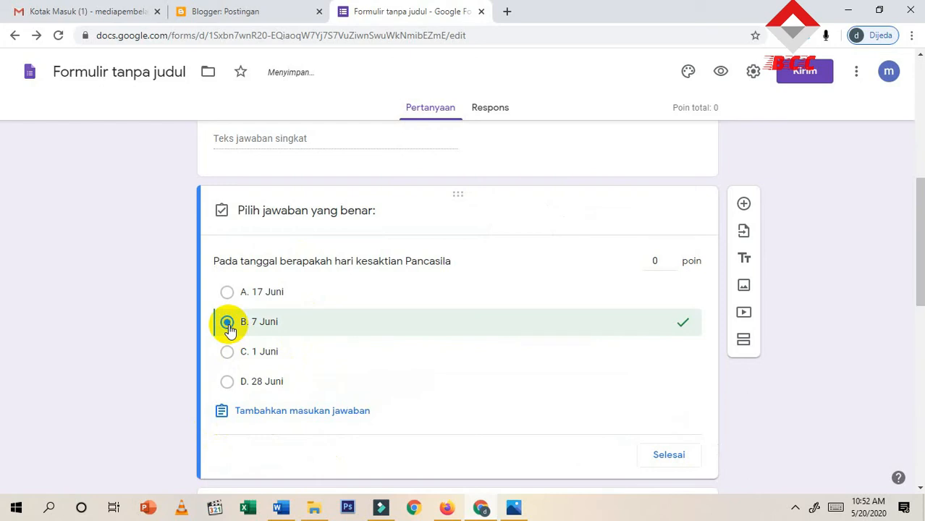
{"action": "left_click", "coordinate": [226, 352]}
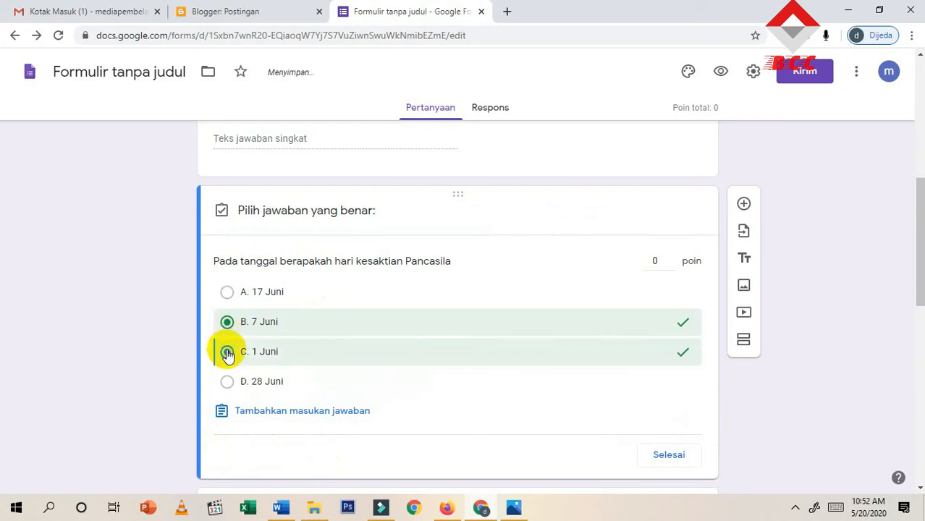
{"action": "scroll", "coordinate": [398, 384], "scroll_direction": "up", "scroll_amount": 2}
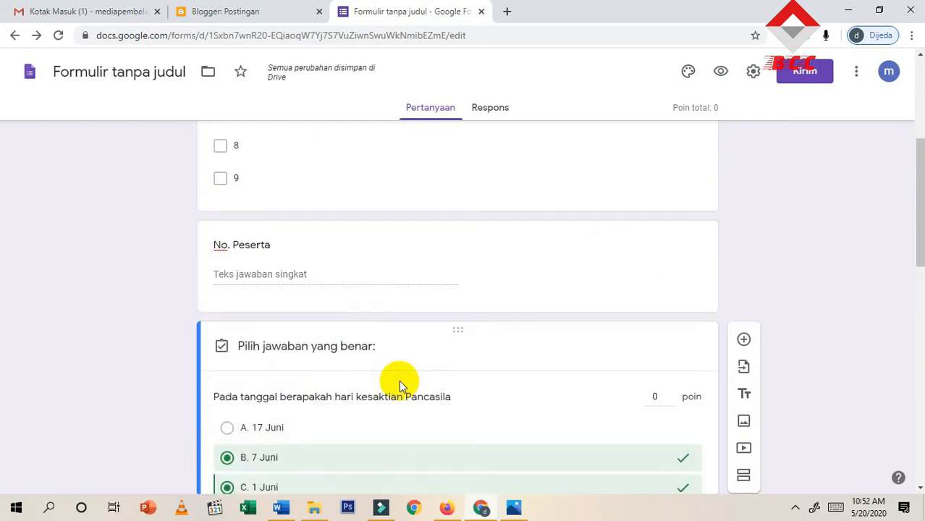
{"action": "scroll", "coordinate": [398, 376], "scroll_direction": "down", "scroll_amount": 3}
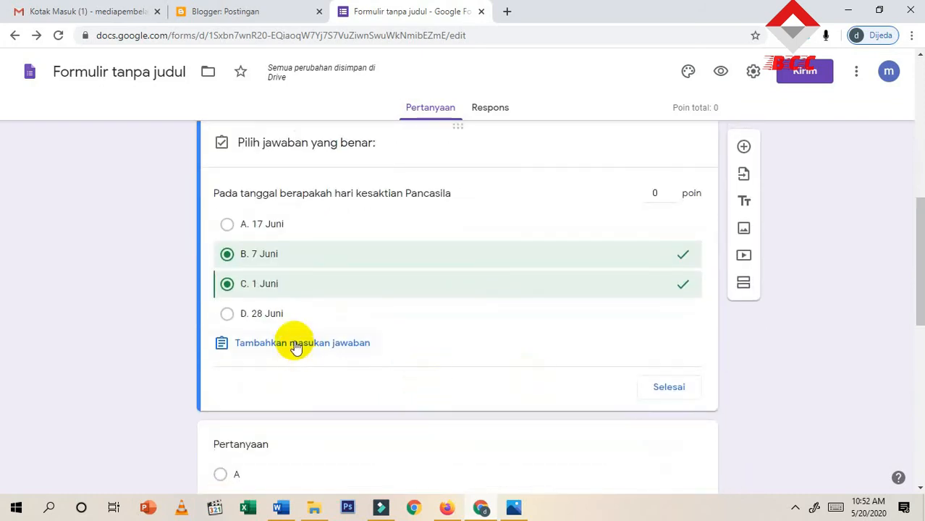
{"action": "left_click", "coordinate": [227, 255]}
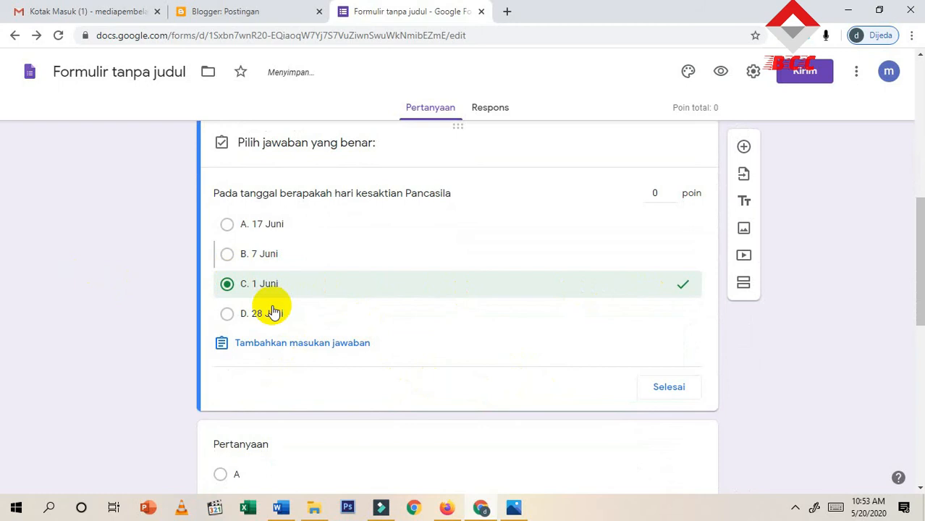
{"action": "left_click", "coordinate": [669, 388]}
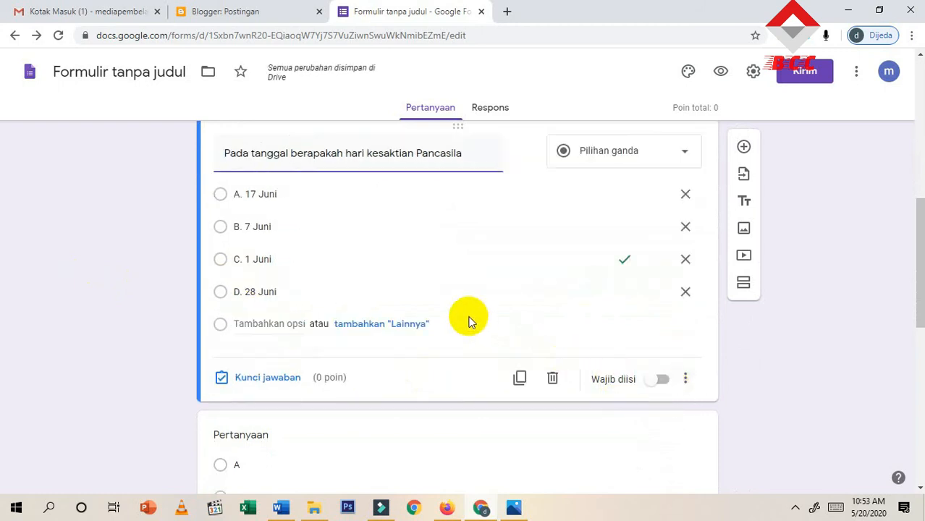
Step: Title the second A–D multiple-choice question "Siapakah bapa proklamator"
{"action": "scroll", "coordinate": [468, 320], "scroll_direction": "down", "scroll_amount": 2}
{"action": "scroll", "coordinate": [468, 319], "scroll_direction": "down", "scroll_amount": 1}
{"action": "scroll", "coordinate": [290, 304], "scroll_direction": "down", "scroll_amount": 1}
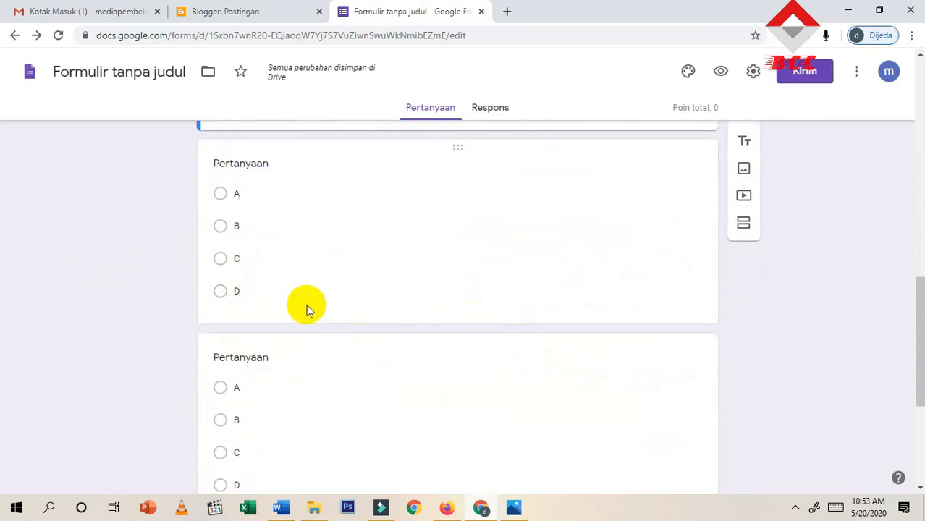
{"action": "left_click", "coordinate": [297, 194]}
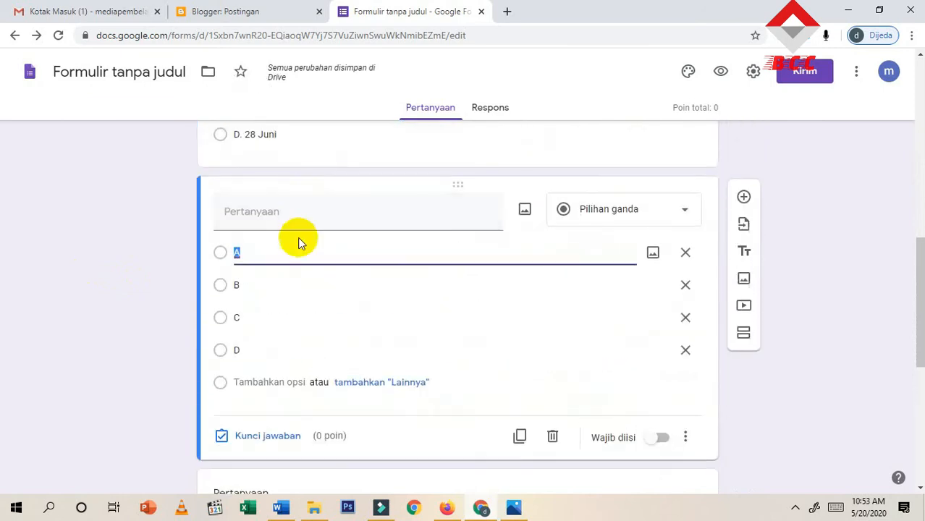
{"action": "left_click", "coordinate": [300, 212]}
{"action": "type", "text": "Siapakah bapa"}
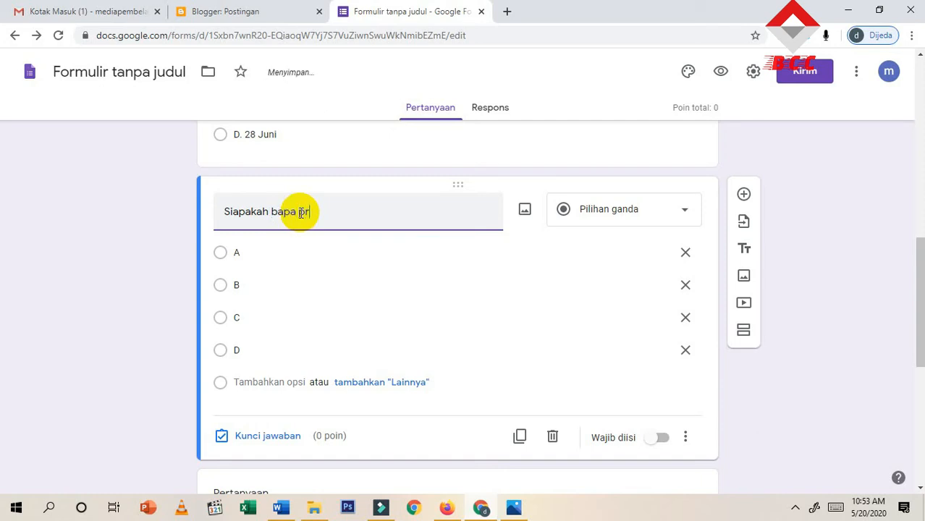
{"action": "type", "text": "proklamator"}
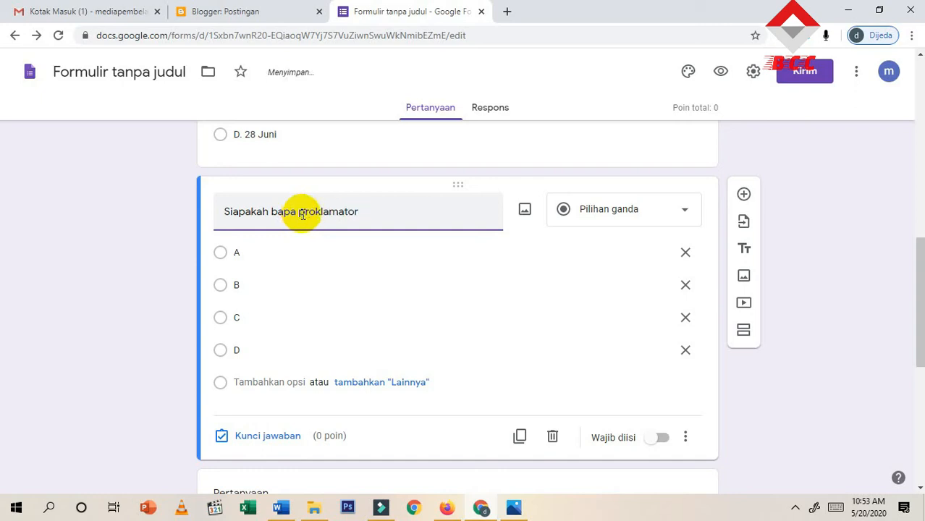
Step: Set the first two options of the proklamator question to "A. Soepomo" and "B. Moh. Yamin"
{"action": "left_click", "coordinate": [294, 255]}
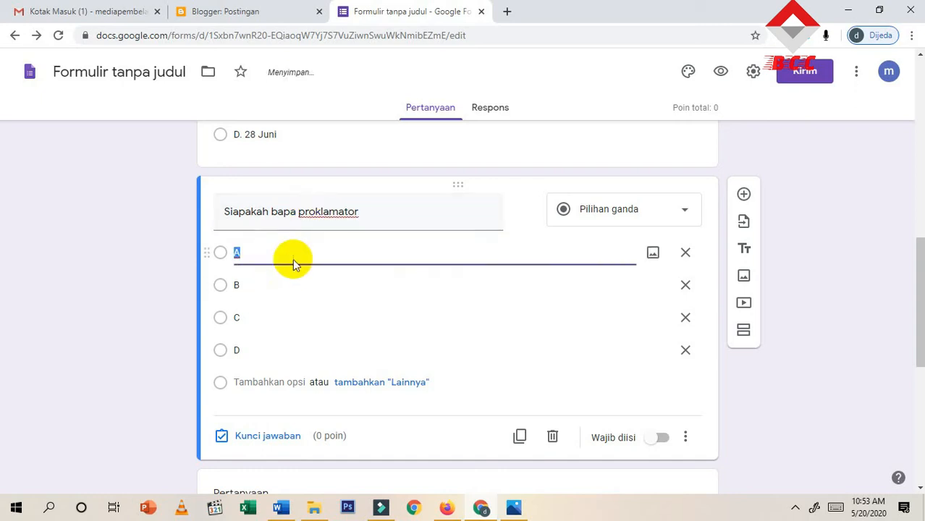
{"action": "left_click", "coordinate": [295, 247]}
{"action": "type", "text": ". Soepomo"}
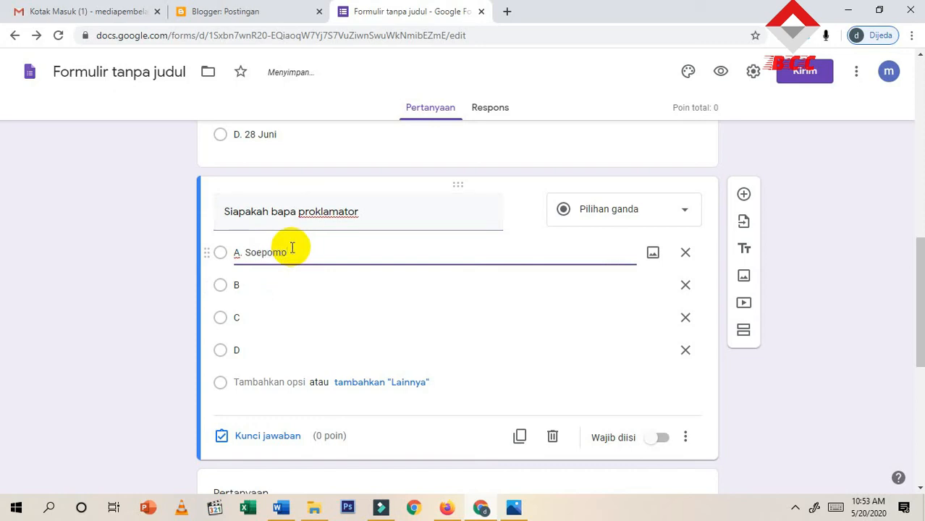
{"action": "left_click", "coordinate": [283, 286]}
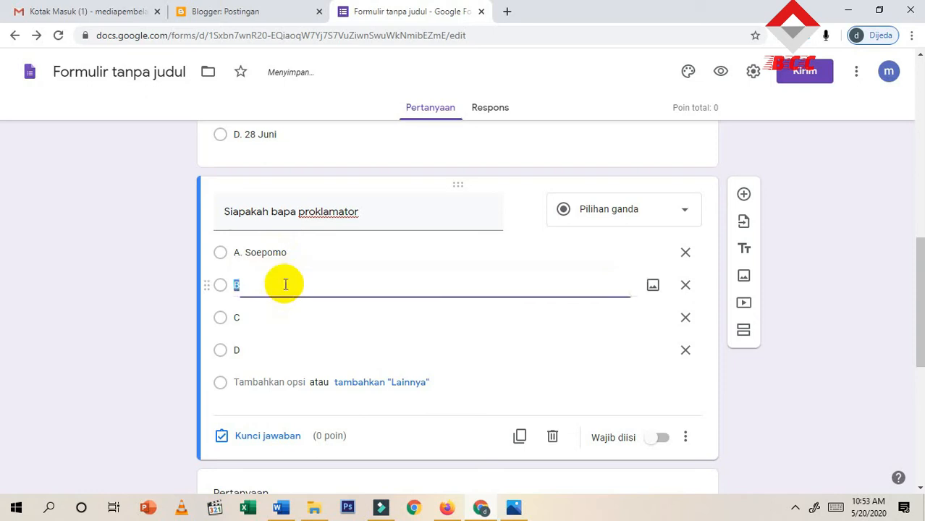
{"action": "left_click", "coordinate": [285, 284]}
{"action": "type", "text": ". Moh. Y"}
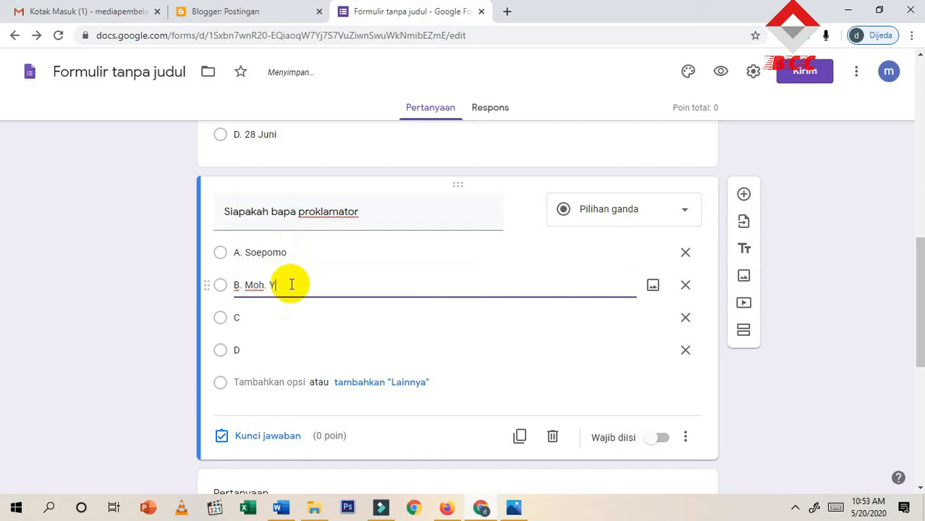
{"action": "type", "text": "amin"}
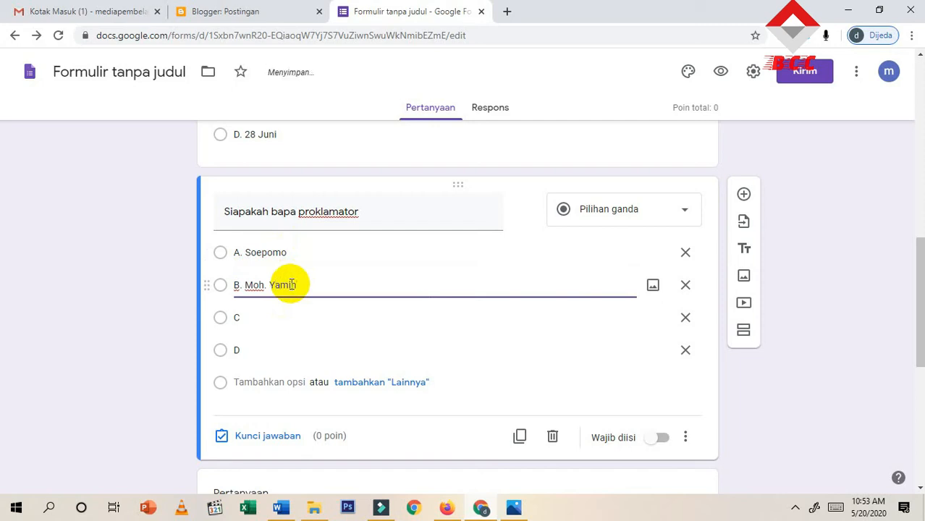
Step: Set the last two options of the proklamator question to "C. Aa Maramis" and "D. Ir. Soekarno"
{"action": "left_click", "coordinate": [301, 319]}
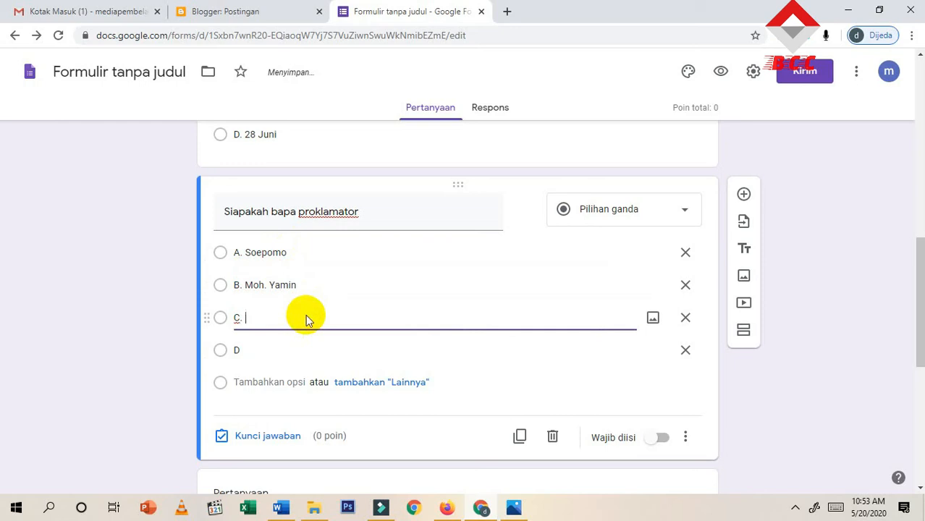
{"action": "type", "text": "Aa Maramis"}
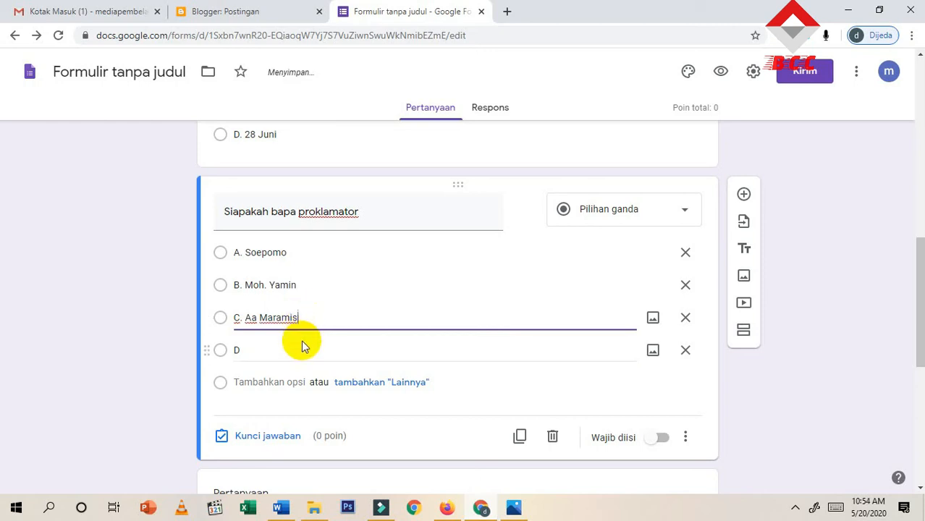
{"action": "left_click", "coordinate": [303, 345]}
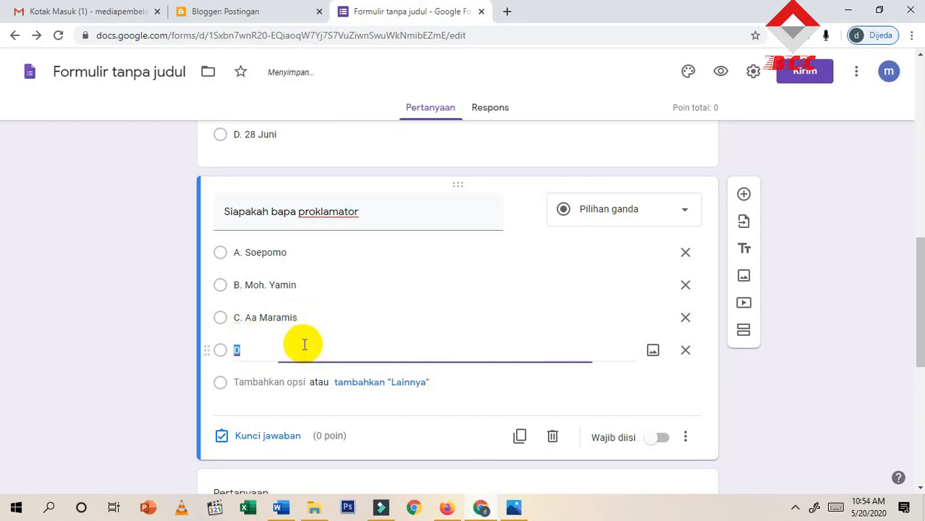
{"action": "type", "text": "."}
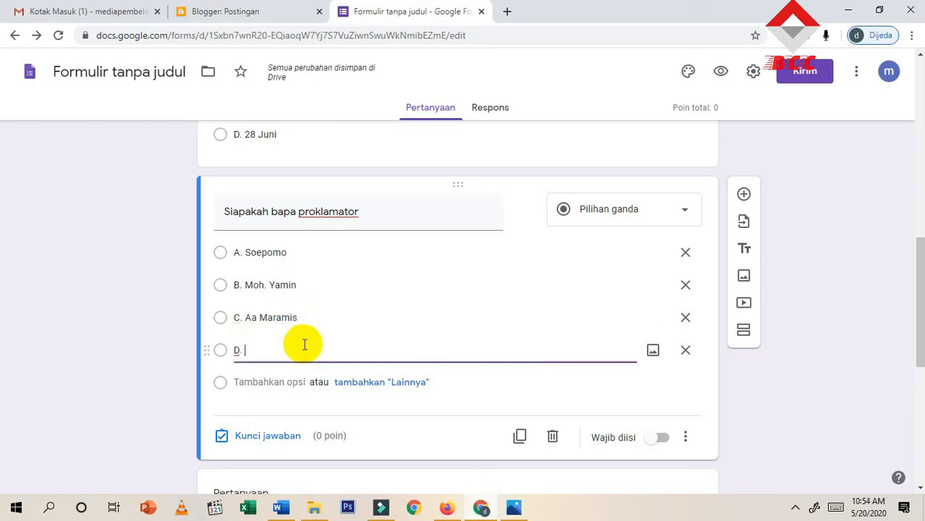
{"action": "type", "text": " Ir"}
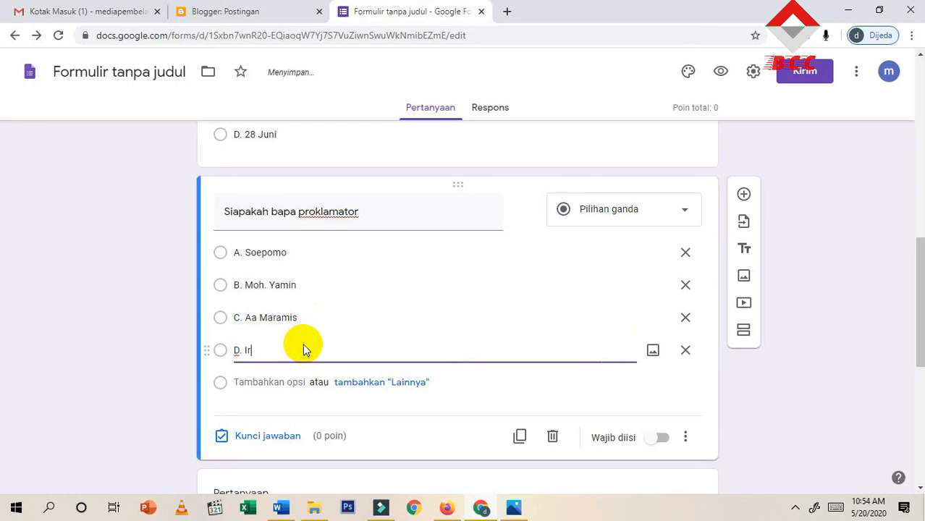
{"action": "type", "text": ". Soekarno"}
Step: Mark "D. Ir. Soekarno" as the correct answer in the proklamator question's answer key and finish the key
{"action": "left_click", "coordinate": [223, 443]}
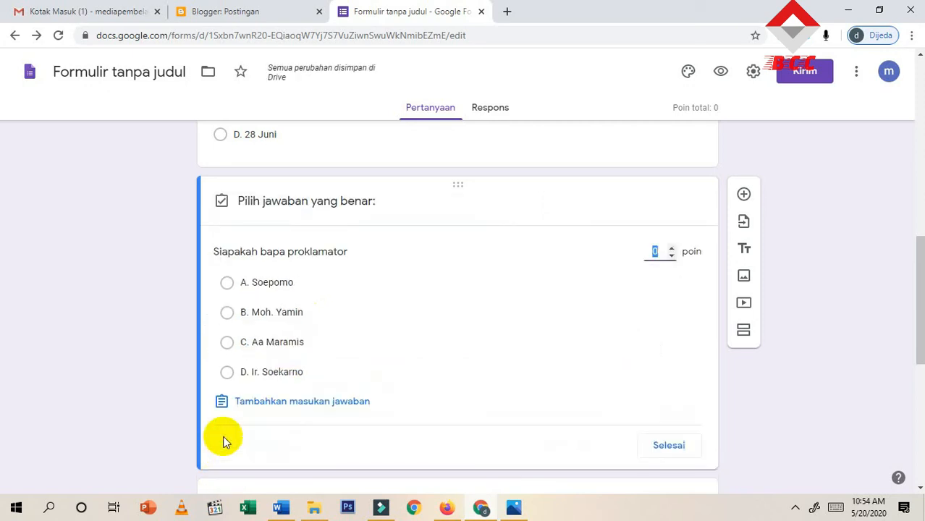
{"action": "left_click", "coordinate": [227, 373]}
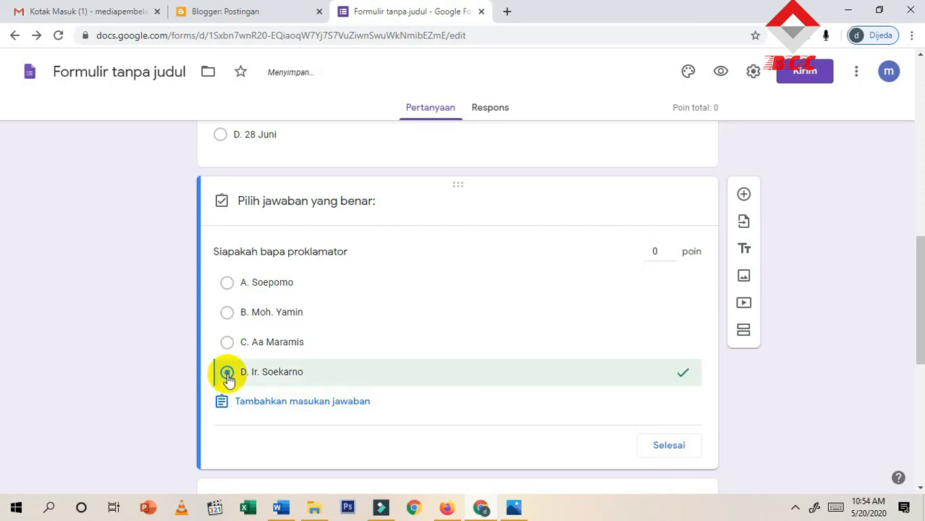
{"action": "left_click", "coordinate": [666, 449]}
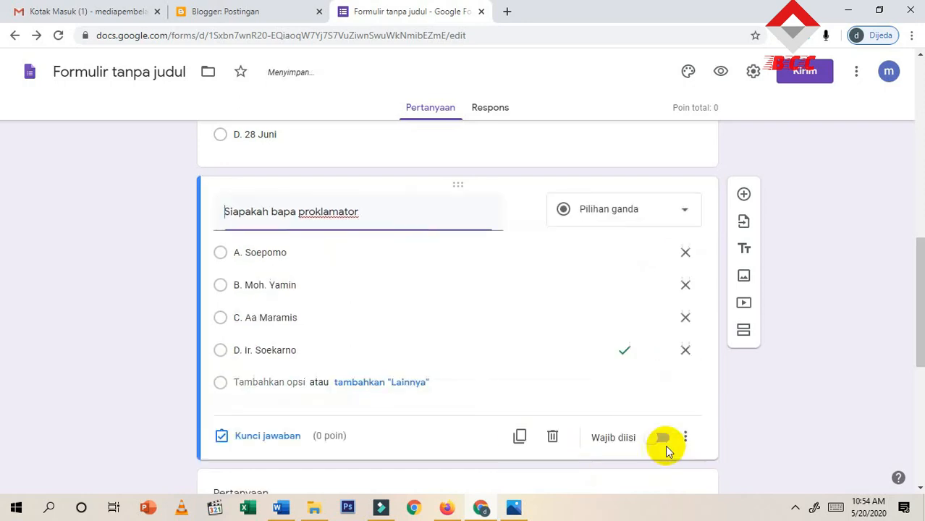
Step: Open the untitled A–D multiple-choice question below the proklamator question for editing
{"action": "scroll", "coordinate": [318, 405], "scroll_direction": "down", "scroll_amount": 2}
{"action": "scroll", "coordinate": [317, 404], "scroll_direction": "down", "scroll_amount": 1}
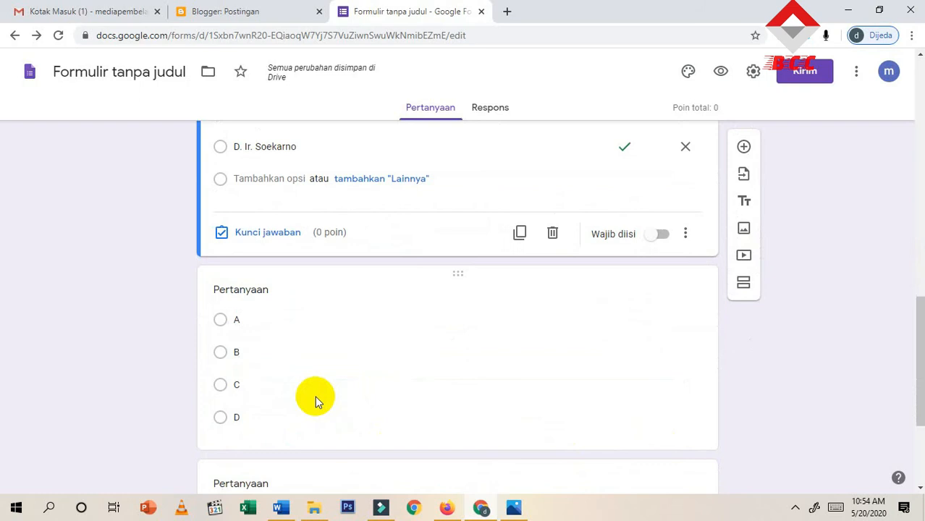
{"action": "scroll", "coordinate": [283, 312], "scroll_direction": "down", "scroll_amount": 1}
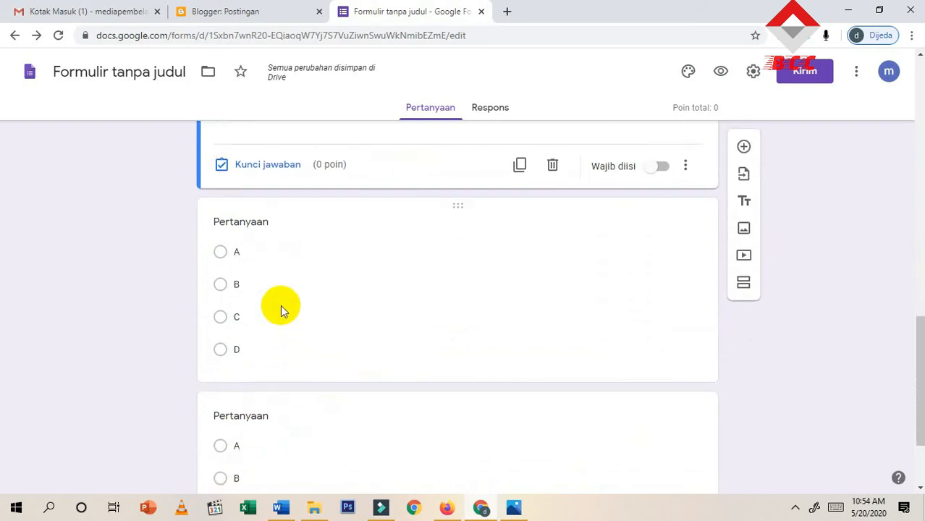
{"action": "left_click", "coordinate": [300, 226]}
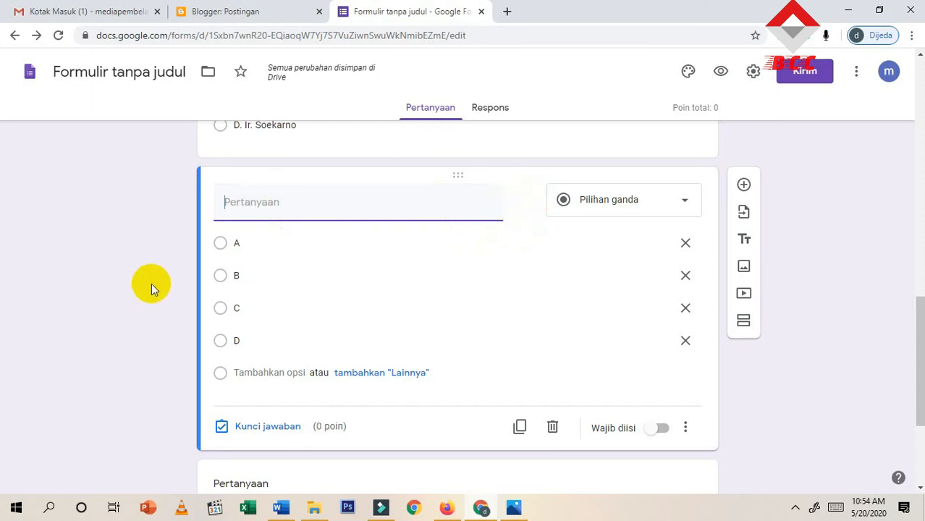
Step: Capture the question text "Pada tanggal berapakah hari kesaktian Pancasila" with Lightshot and save it as a JPEG in the Lightshot folder
{"action": "scroll", "coordinate": [152, 287], "scroll_direction": "up", "scroll_amount": 1}
{"action": "scroll", "coordinate": [151, 283], "scroll_direction": "up", "scroll_amount": 6}
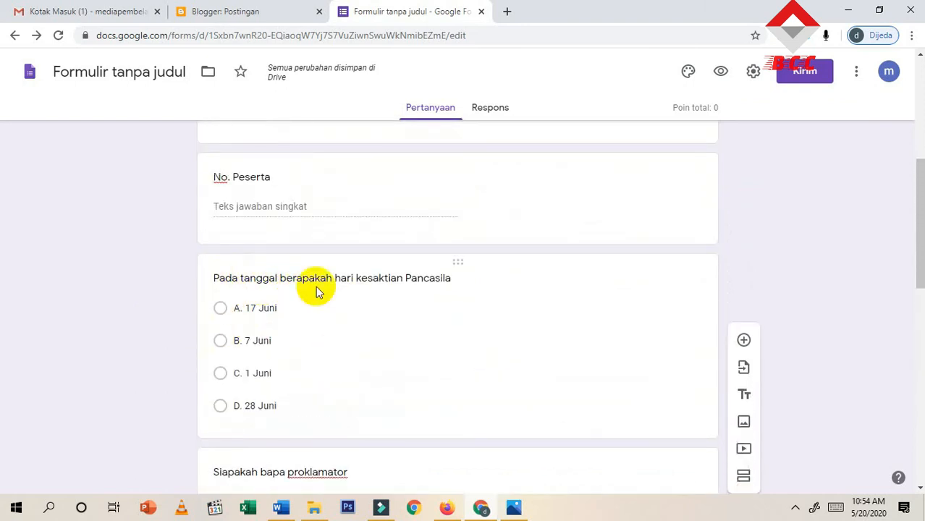
{"action": "left_click", "coordinate": [795, 508]}
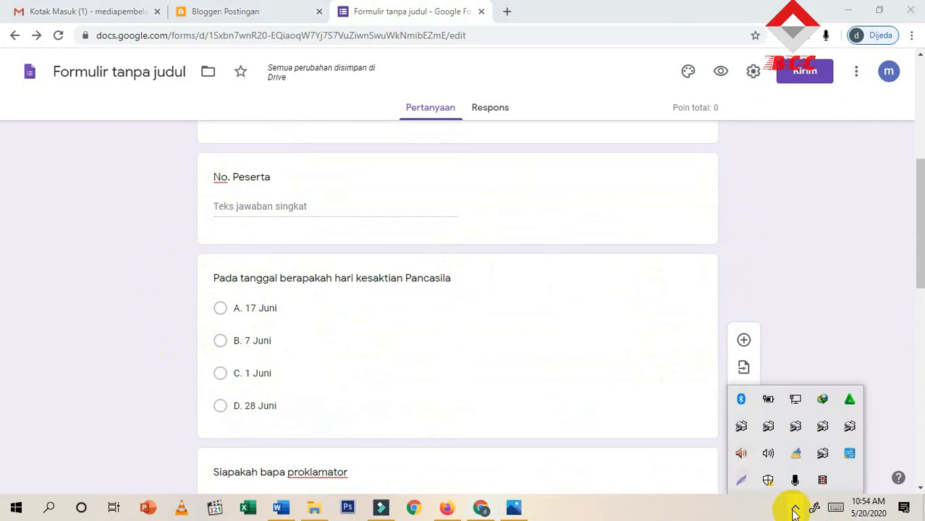
{"action": "left_click", "coordinate": [741, 482]}
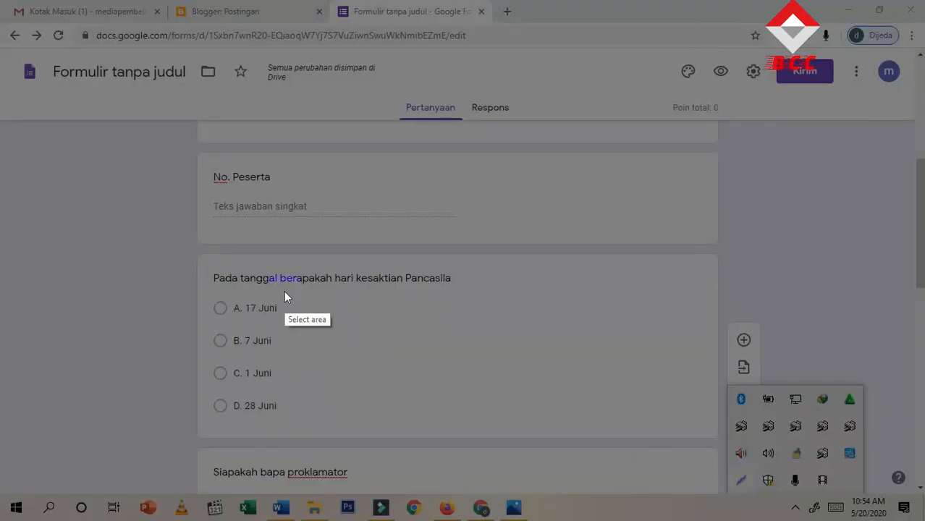
{"action": "mouse_move", "coordinate": [205, 260]}
{"action": "left_mouse_down"}
{"action": "mouse_move", "coordinate": [287, 290]}
{"action": "mouse_move", "coordinate": [463, 296]}
{"action": "left_mouse_up"}
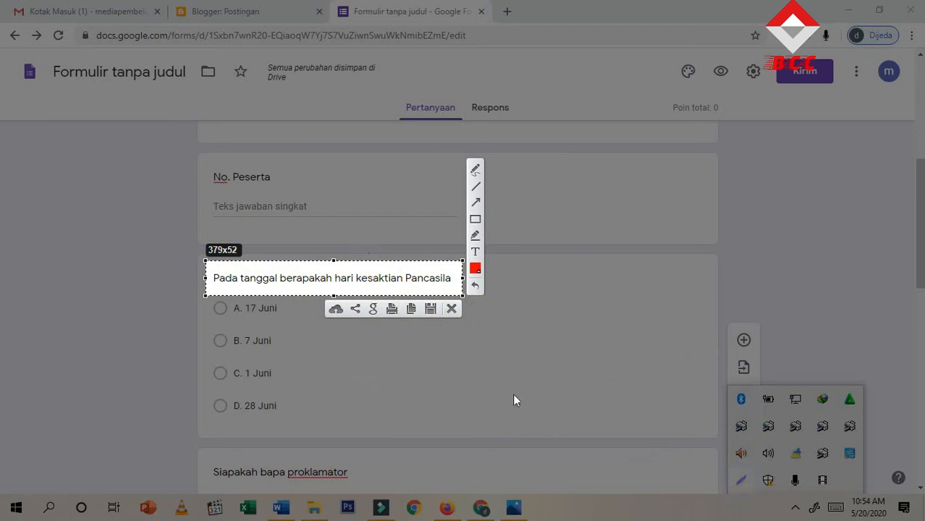
{"action": "left_click", "coordinate": [430, 309]}
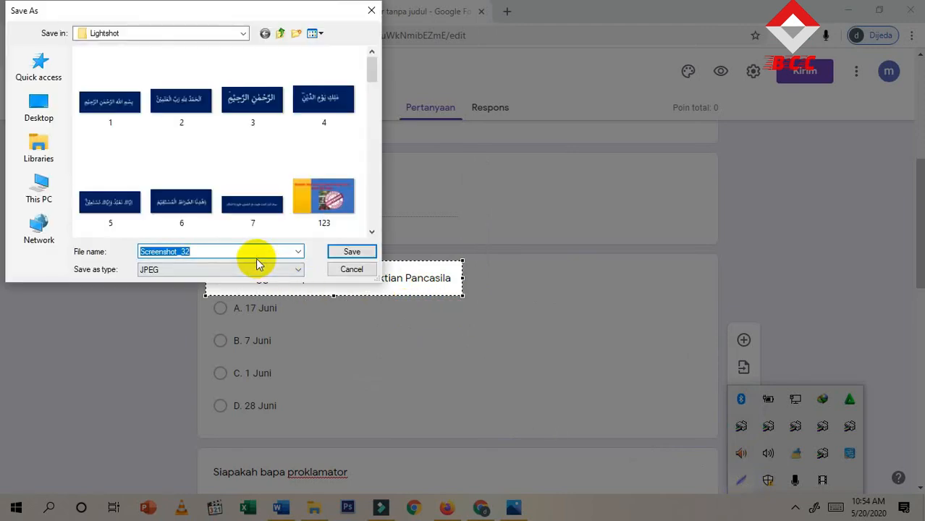
{"action": "left_click", "coordinate": [365, 251]}
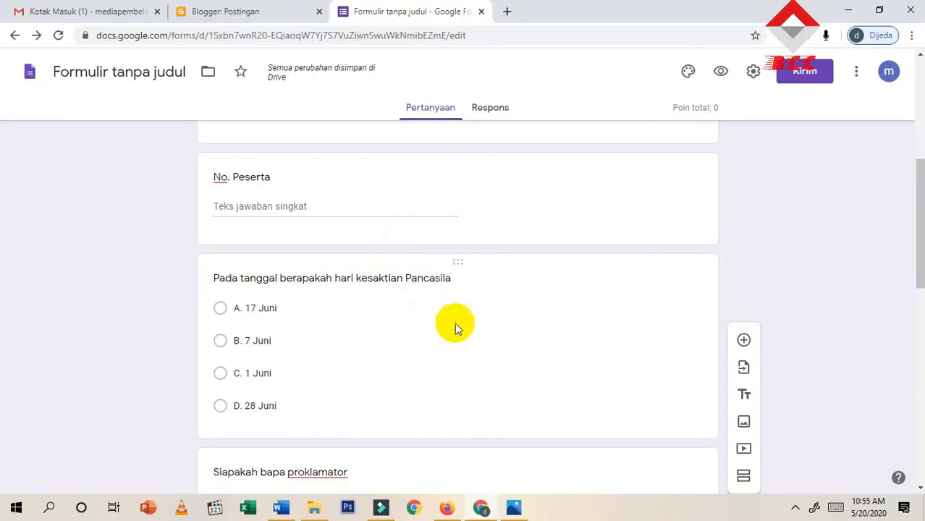
Step: Upload Screenshot_32 from the Lightshot folder in Documents as the image of the untitled question below the proklamator question
{"action": "scroll", "coordinate": [380, 394], "scroll_direction": "down", "scroll_amount": 3}
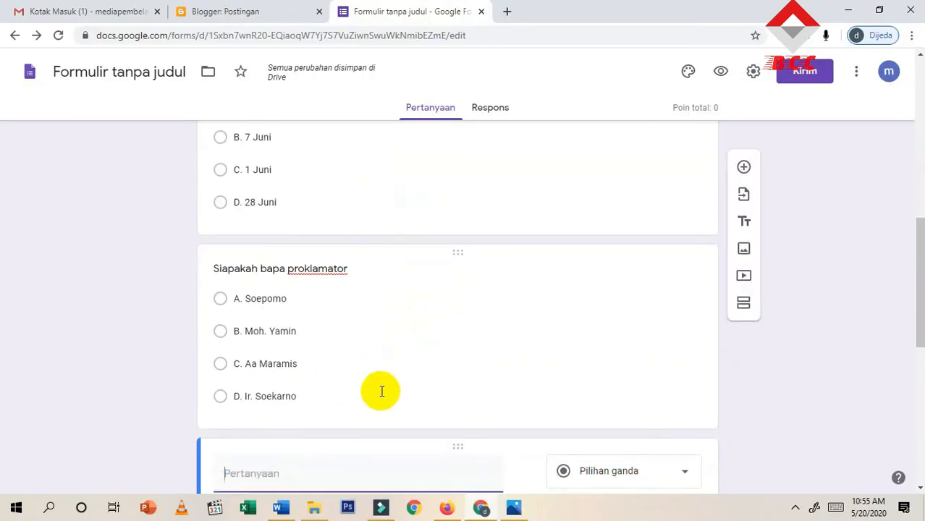
{"action": "scroll", "coordinate": [382, 391], "scroll_direction": "down", "scroll_amount": 1}
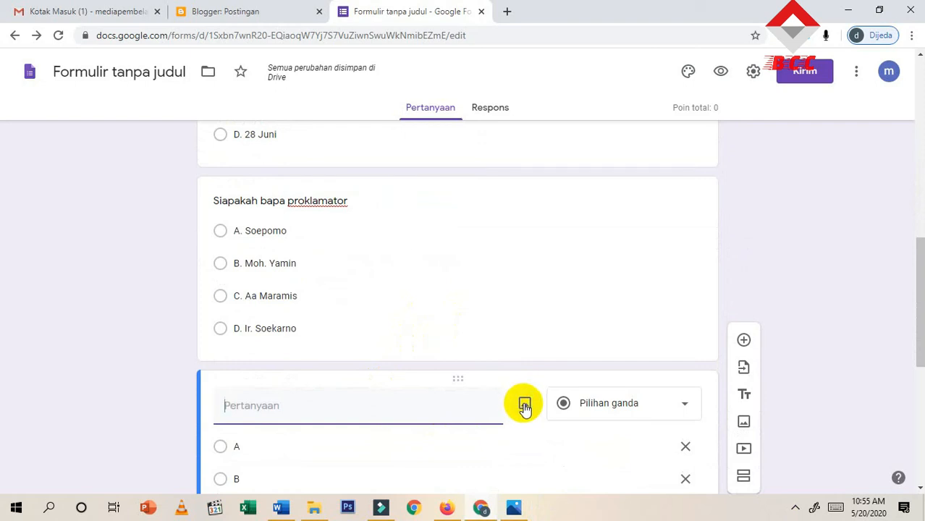
{"action": "left_click", "coordinate": [524, 404]}
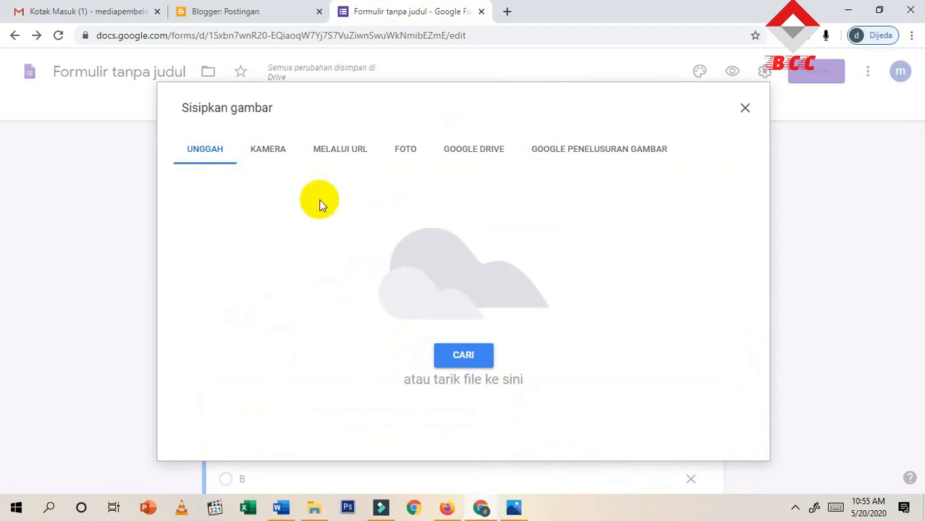
{"action": "left_click", "coordinate": [469, 355]}
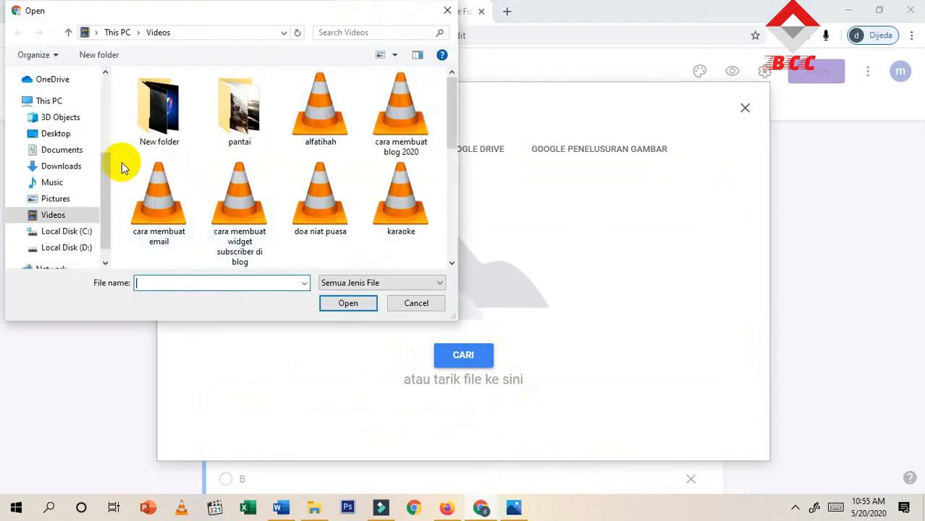
{"action": "left_click", "coordinate": [58, 149]}
{"action": "scroll", "coordinate": [349, 182], "scroll_direction": "down", "scroll_amount": 1}
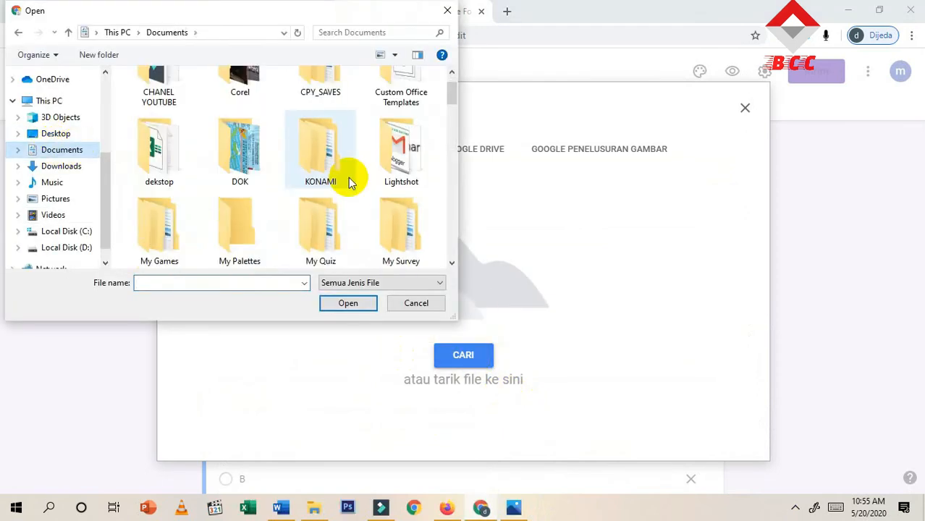
{"action": "scroll", "coordinate": [350, 183], "scroll_direction": "down", "scroll_amount": 1}
{"action": "scroll", "coordinate": [377, 177], "scroll_direction": "up", "scroll_amount": 1}
{"action": "double_click", "coordinate": [397, 135]}
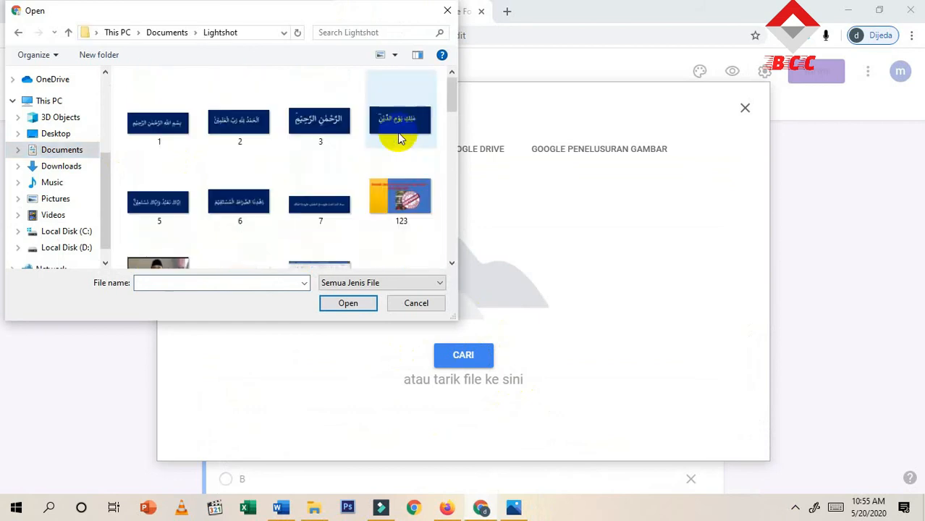
{"action": "scroll", "coordinate": [395, 132], "scroll_direction": "down", "scroll_amount": 10}
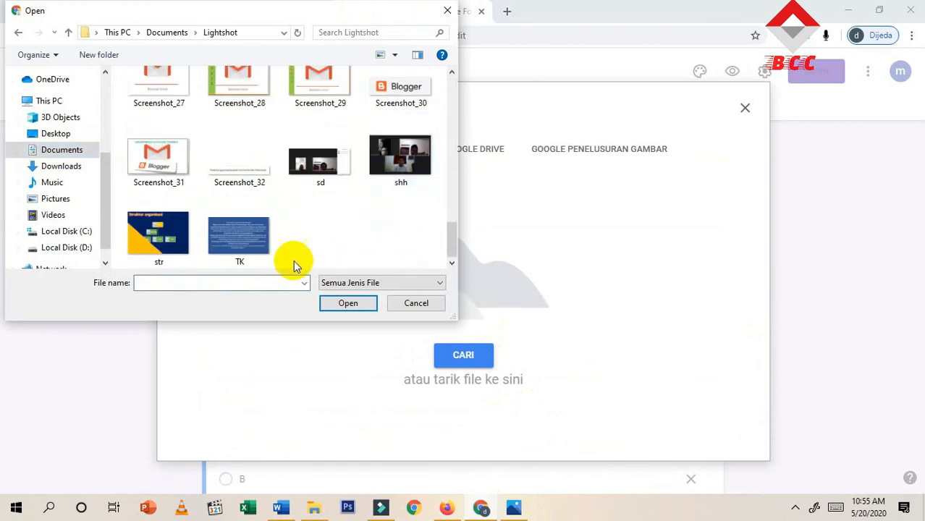
{"action": "left_click", "coordinate": [233, 168]}
{"action": "left_click", "coordinate": [348, 304]}
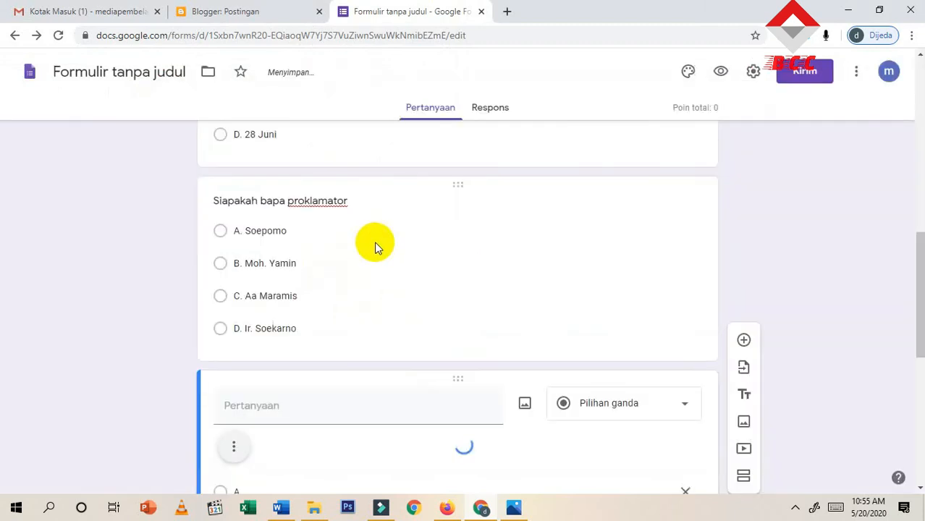
Step: Change the first option of the question with the inserted image to "A."
{"action": "scroll", "coordinate": [382, 302], "scroll_direction": "down", "scroll_amount": 2}
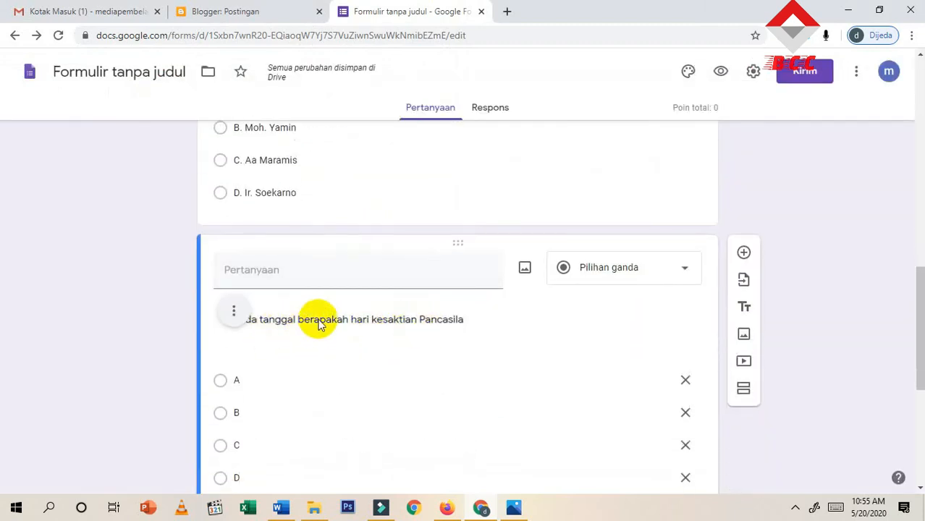
{"action": "scroll", "coordinate": [442, 322], "scroll_direction": "down", "scroll_amount": 1}
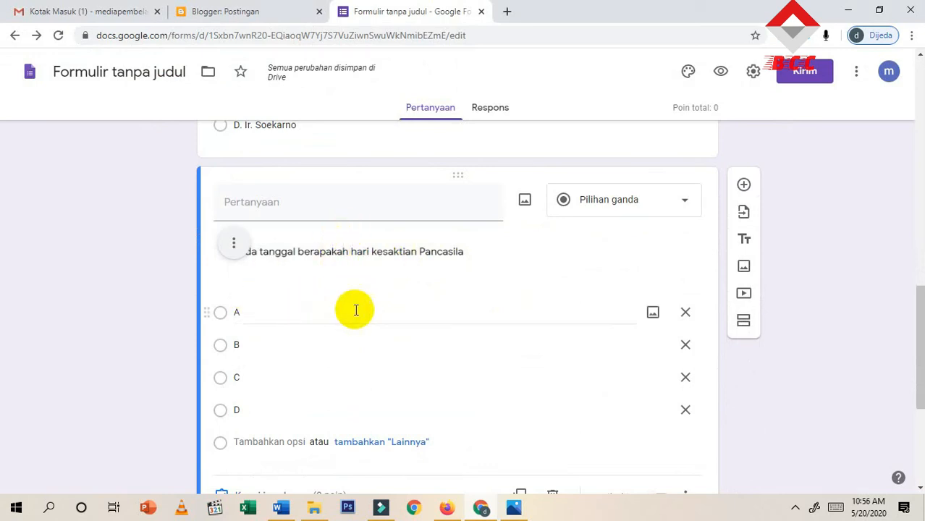
{"action": "left_click", "coordinate": [309, 310]}
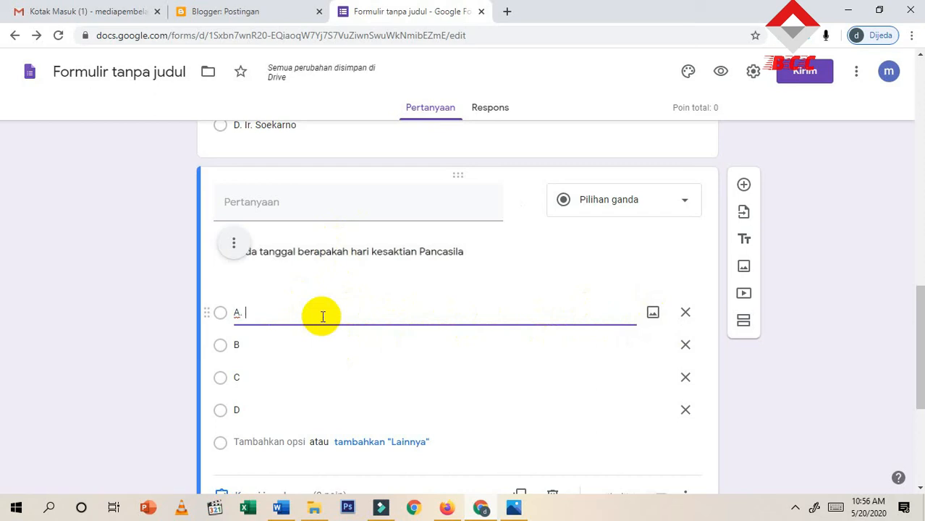
{"action": "scroll", "coordinate": [323, 315], "scroll_direction": "up", "scroll_amount": 7}
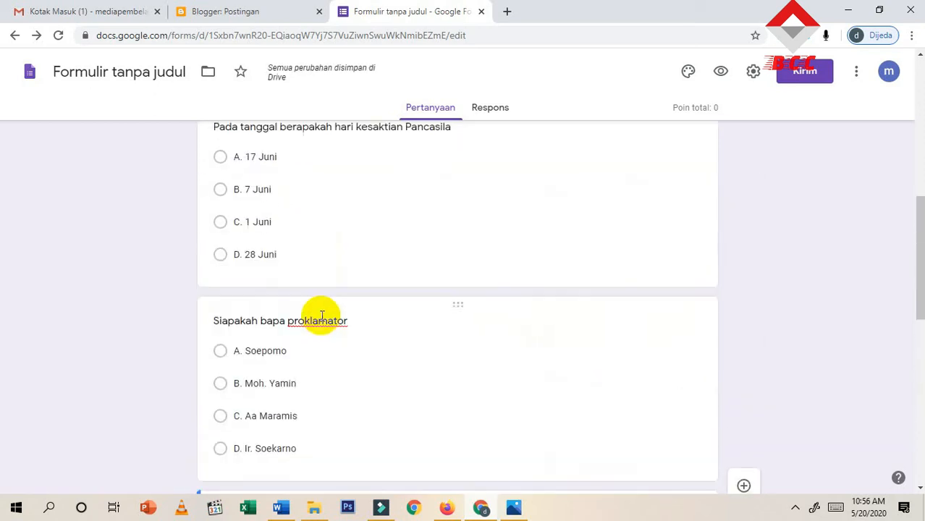
{"action": "scroll", "coordinate": [277, 261], "scroll_direction": "down", "scroll_amount": 6}
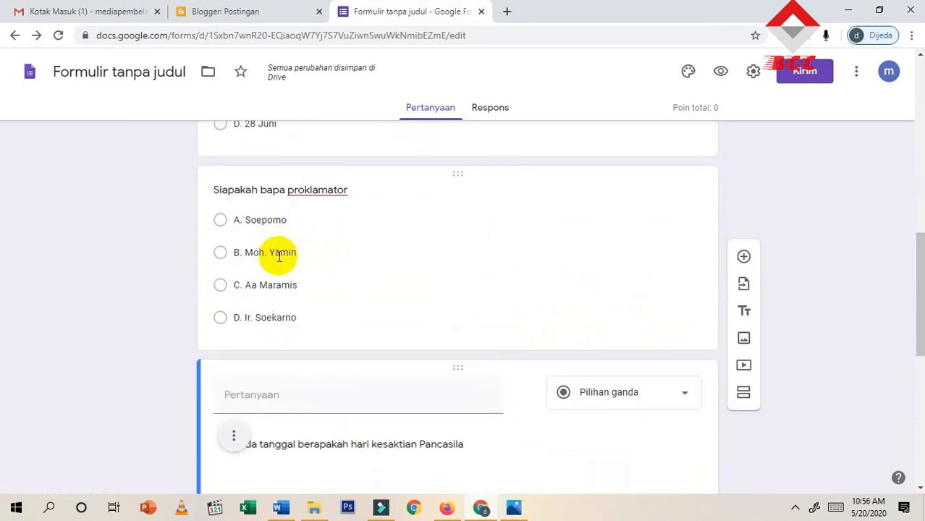
{"action": "scroll", "coordinate": [280, 262], "scroll_direction": "down", "scroll_amount": 1}
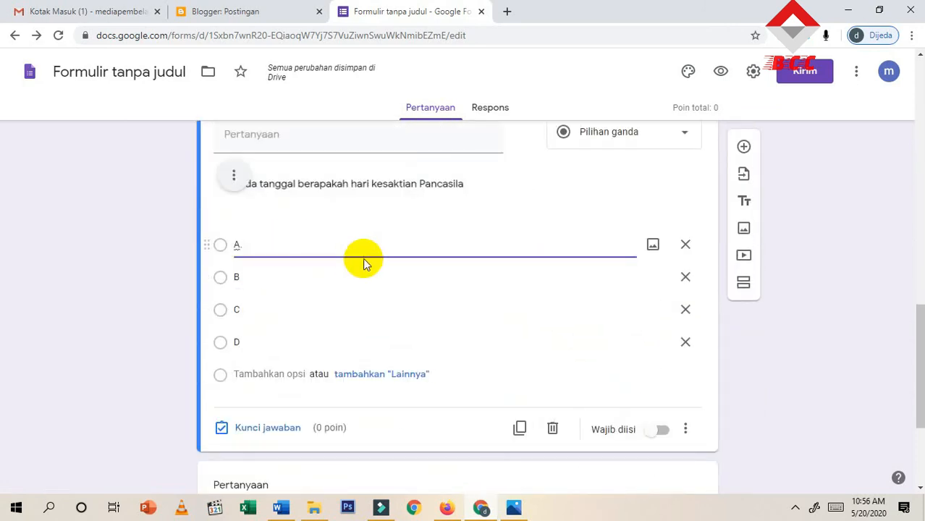
{"action": "scroll", "coordinate": [347, 267], "scroll_direction": "up", "scroll_amount": 1}
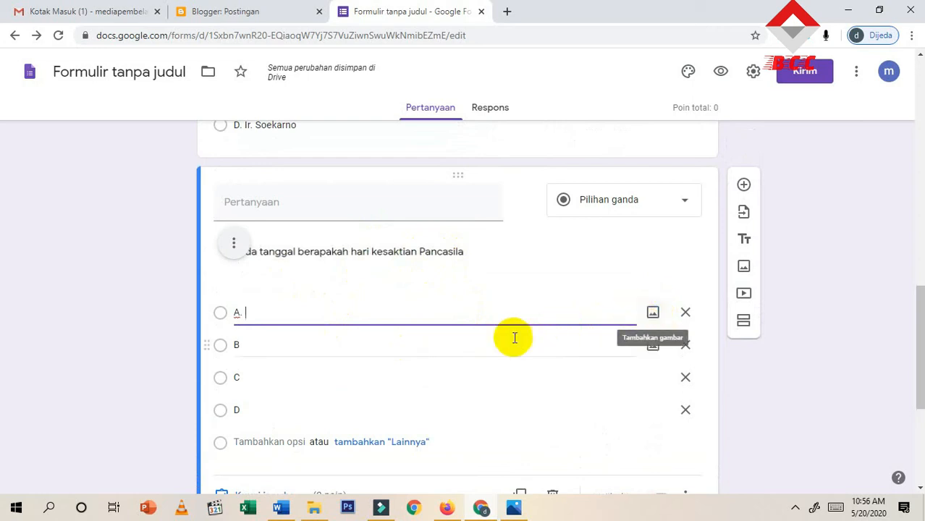
Step: Capture the option text "A. 17 Juni" with Lightshot and save it as a JPEG in the Lightshot folder
{"action": "scroll", "coordinate": [492, 321], "scroll_direction": "up", "scroll_amount": 6}
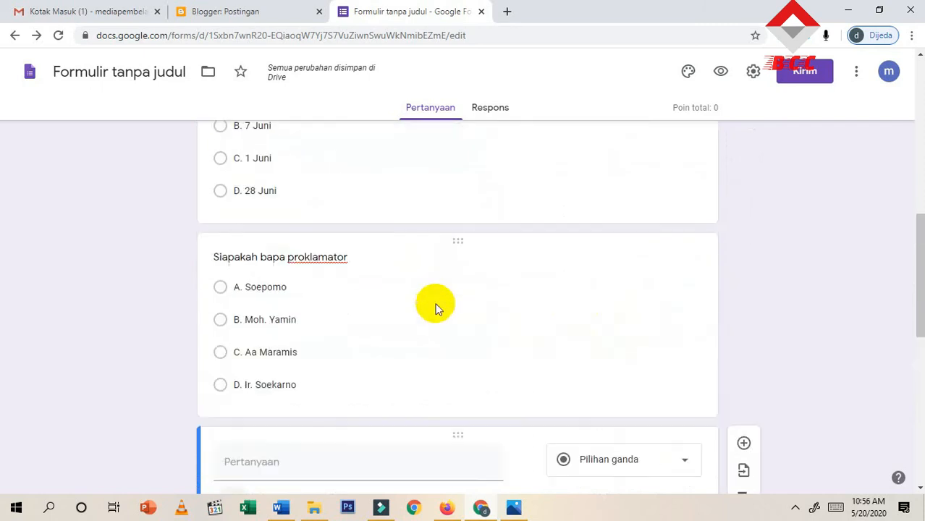
{"action": "left_click", "coordinate": [794, 507]}
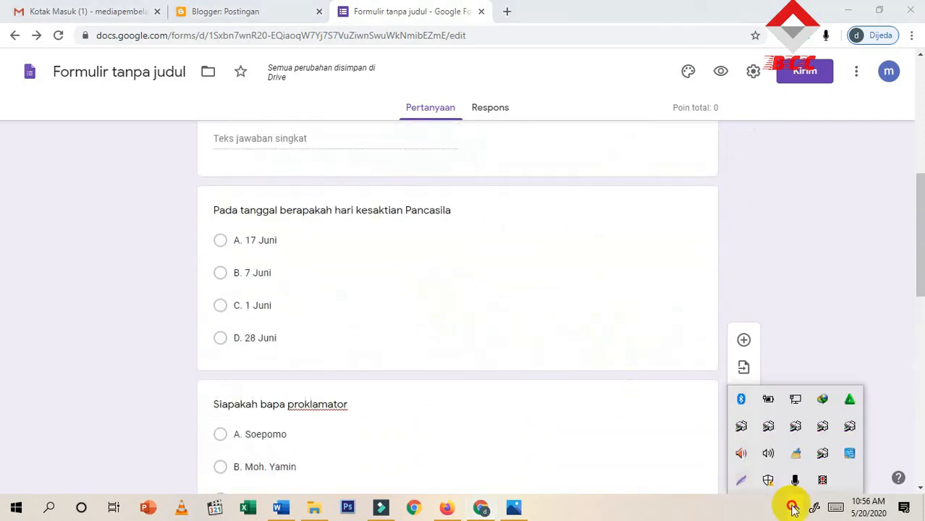
{"action": "left_click", "coordinate": [741, 480]}
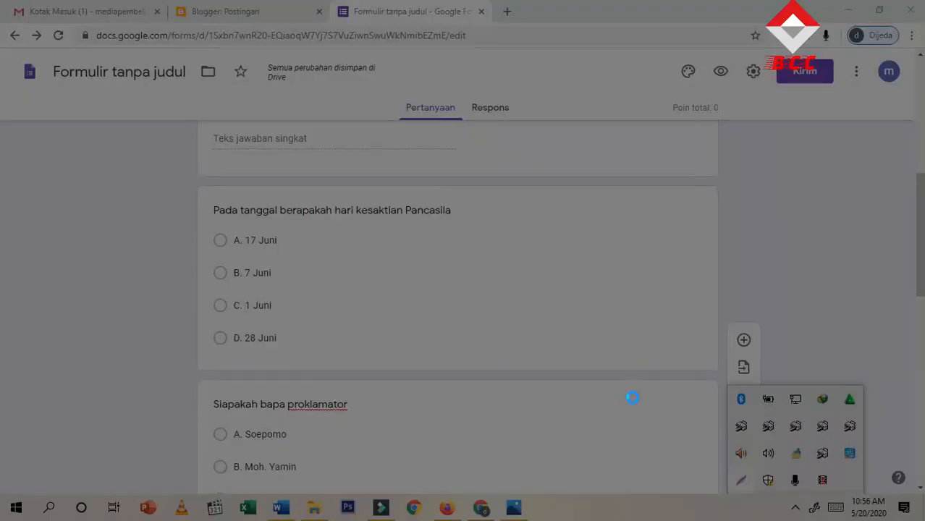
{"action": "left_click_drag", "start_coordinate": [231, 230], "coordinate": [281, 251]}
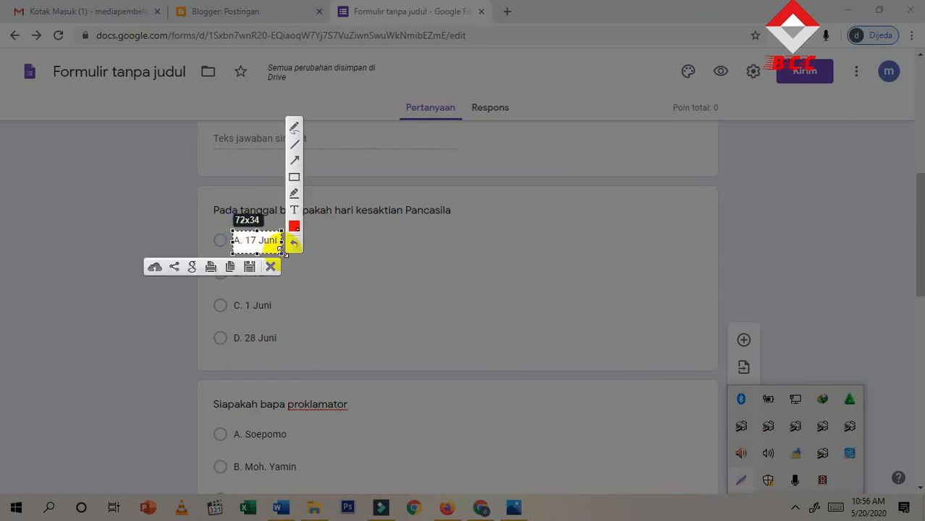
{"action": "left_click", "coordinate": [249, 267]}
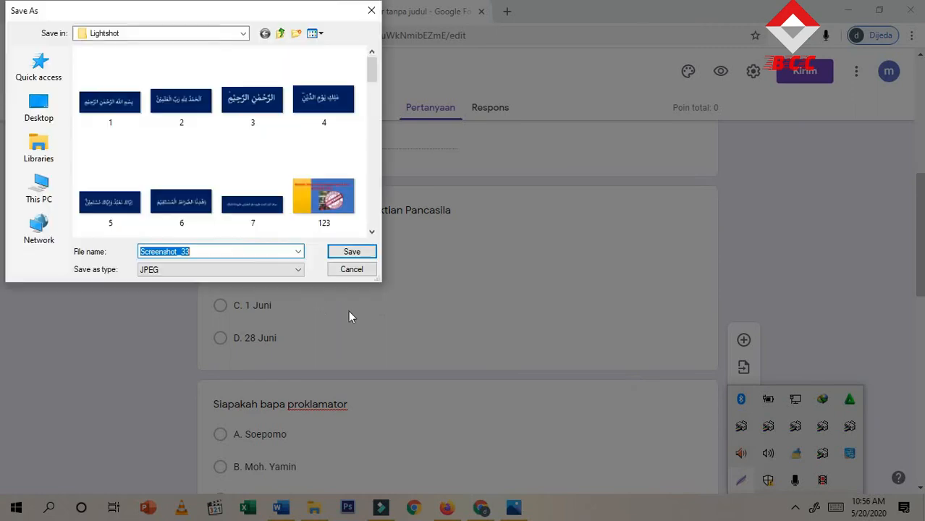
{"action": "left_click", "coordinate": [357, 254]}
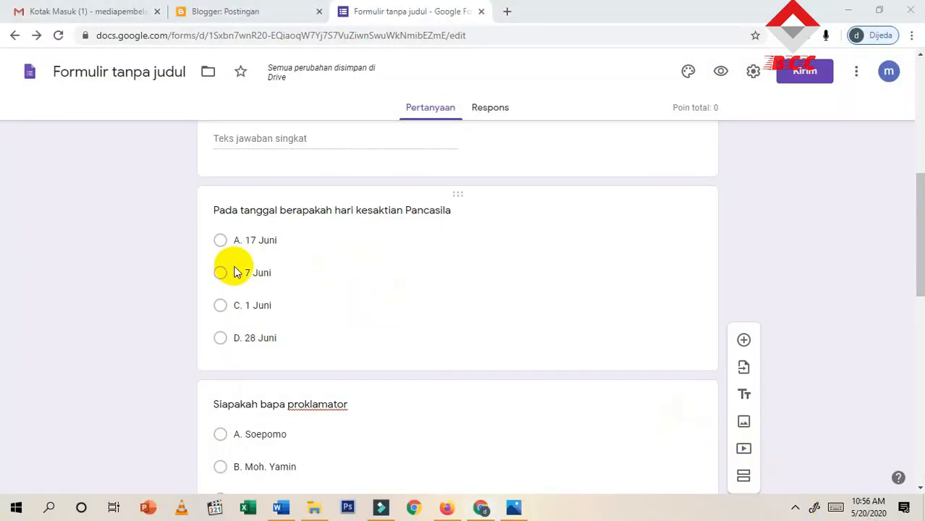
{"action": "left_click", "coordinate": [675, 463]}
{"action": "left_click", "coordinate": [905, 10]}
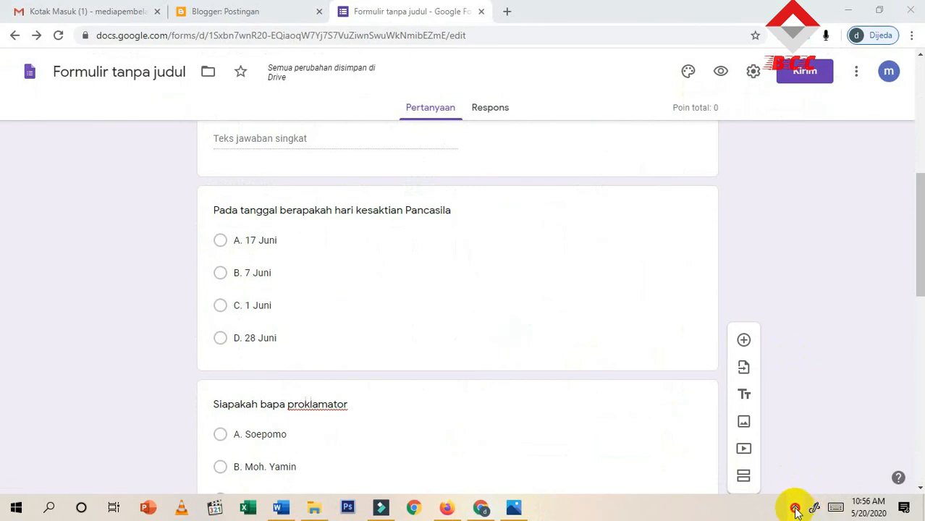
Step: Capture the option text "B. 7 Juni" with Lightshot, save the image, and return to the question with the inserted image
{"action": "left_click", "coordinate": [796, 508]}
{"action": "left_click", "coordinate": [741, 476]}
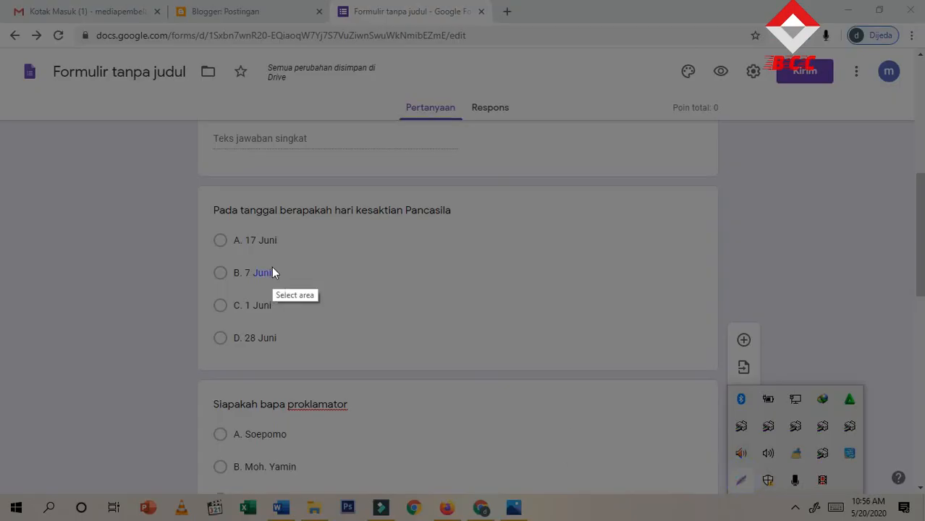
{"action": "left_click_drag", "start_coordinate": [231, 262], "coordinate": [276, 284]}
{"action": "left_click", "coordinate": [242, 297]}
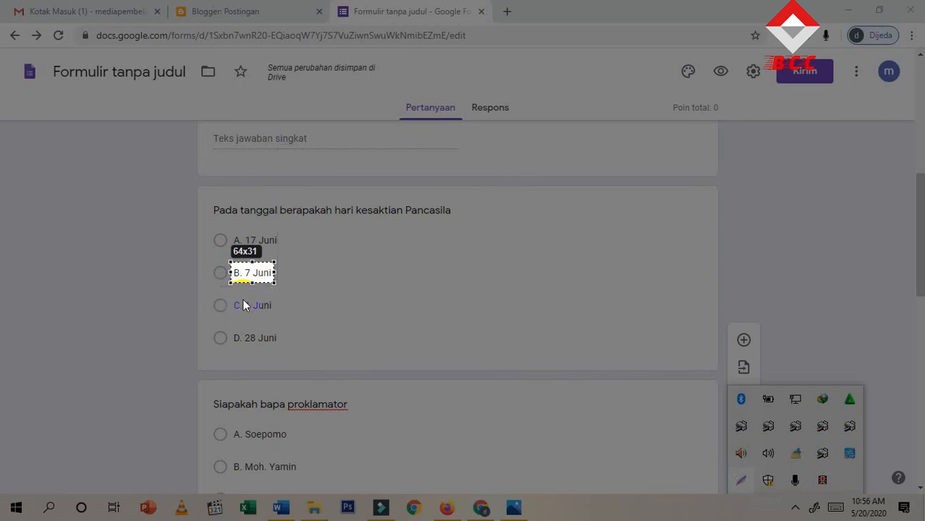
{"action": "left_click", "coordinate": [352, 250]}
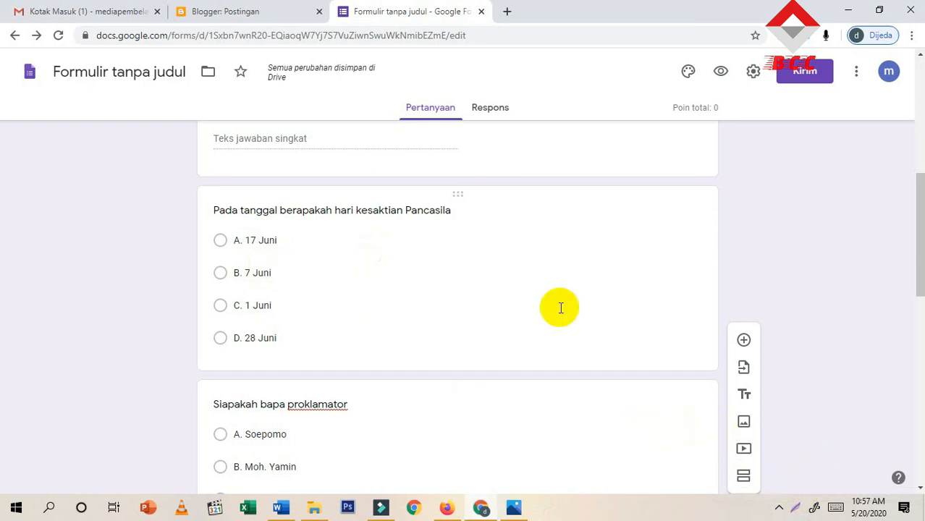
{"action": "scroll", "coordinate": [559, 307], "scroll_direction": "down", "scroll_amount": 8}
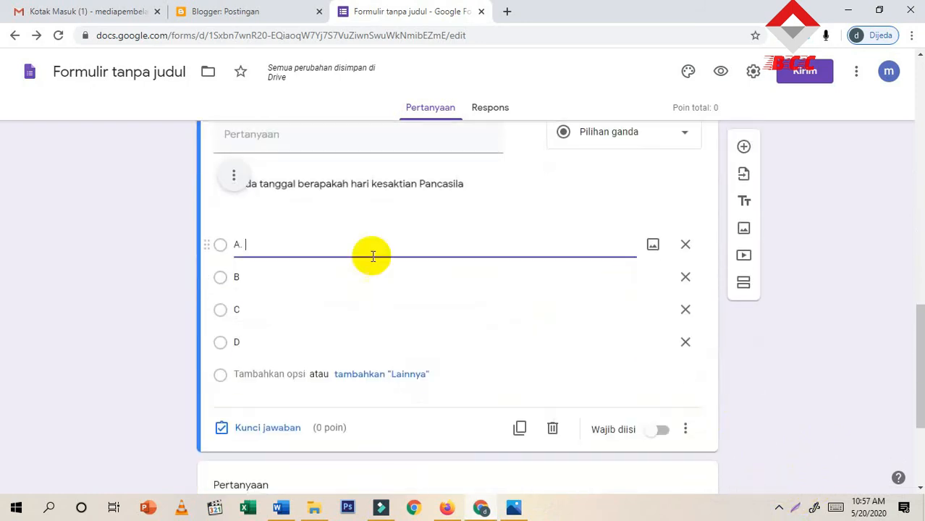
Step: Upload Screenshot_33 from the Lightshot folder as the image of option A in the Pancasila date question
{"action": "left_click", "coordinate": [648, 244]}
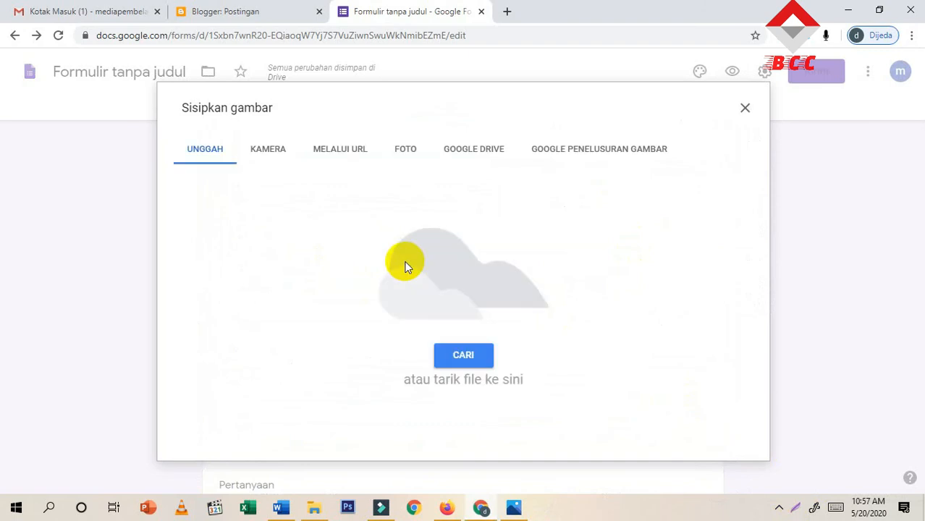
{"action": "left_click", "coordinate": [464, 354]}
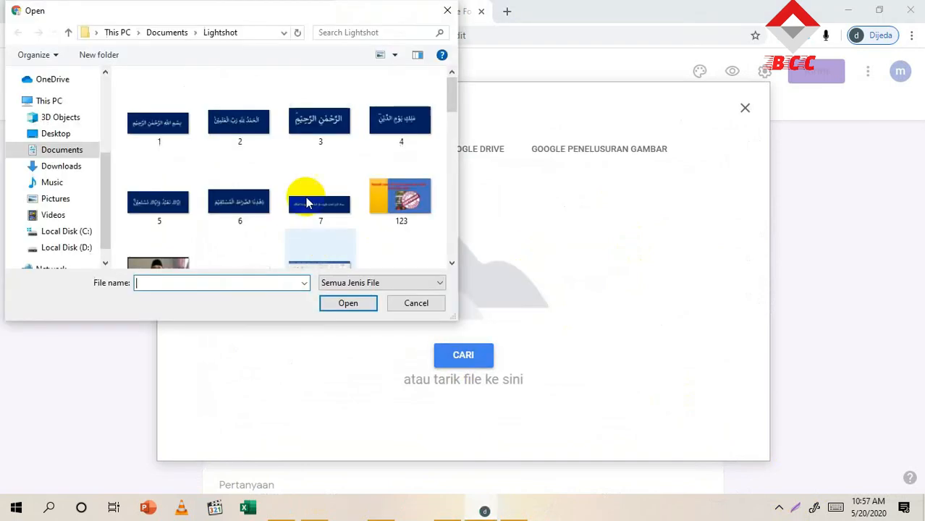
{"action": "scroll", "coordinate": [264, 199], "scroll_direction": "down", "scroll_amount": 15}
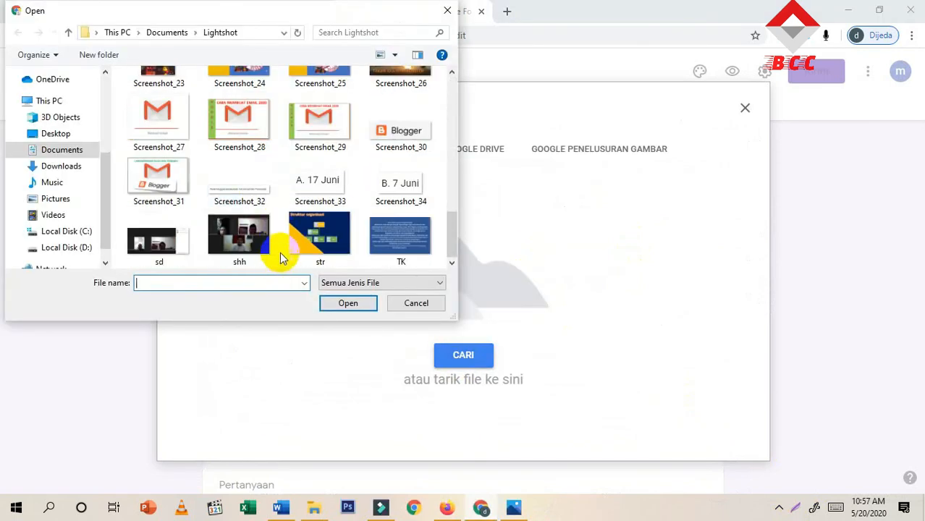
{"action": "left_click", "coordinate": [339, 194]}
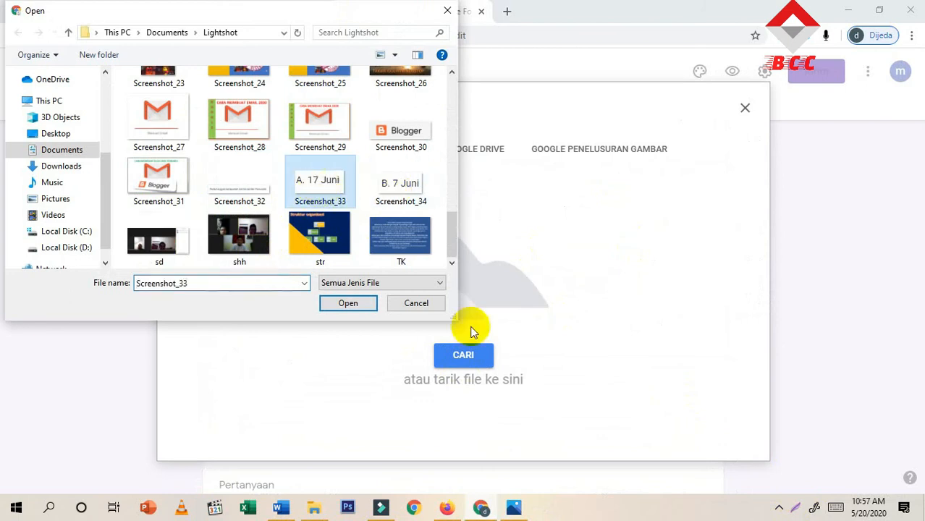
{"action": "left_click", "coordinate": [346, 303]}
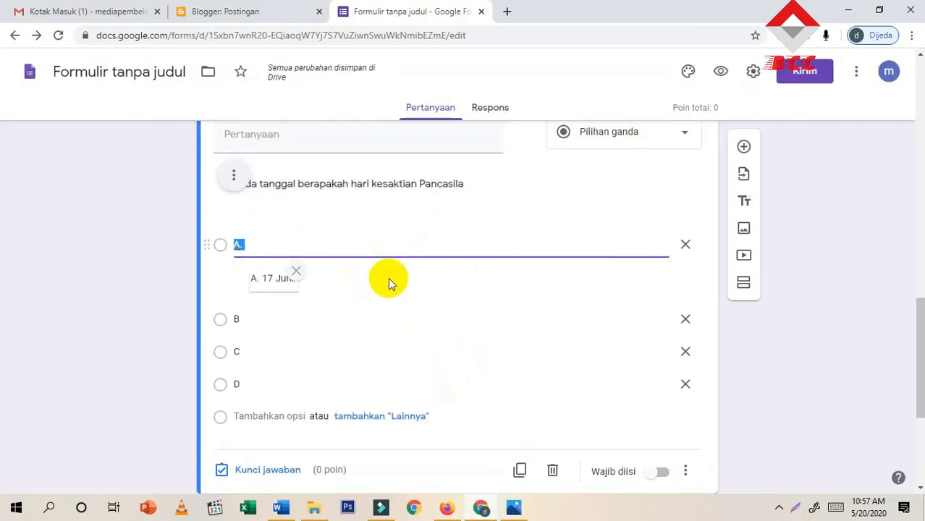
Step: Upload Screenshot_34 from the Lightshot folder as the image of option B in the Pancasila date question
{"action": "left_click", "coordinate": [320, 318]}
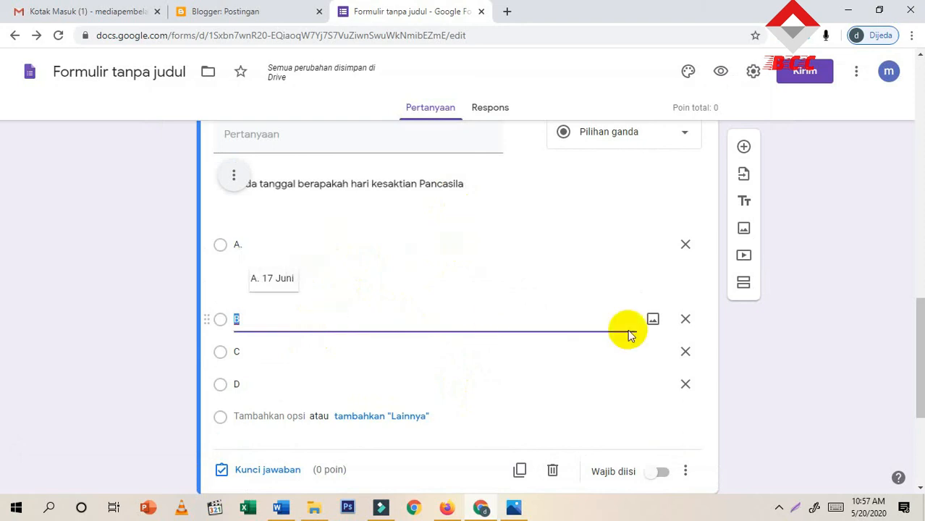
{"action": "left_click", "coordinate": [652, 319]}
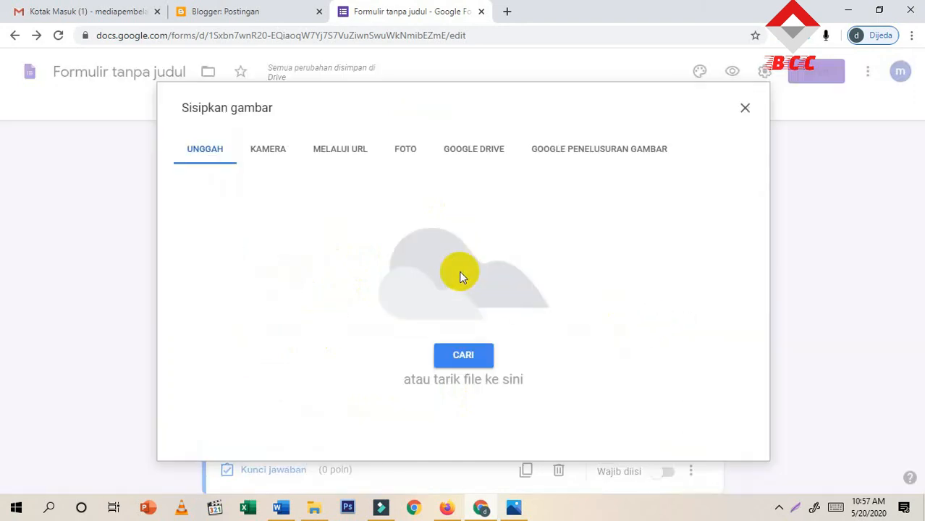
{"action": "left_click", "coordinate": [459, 358]}
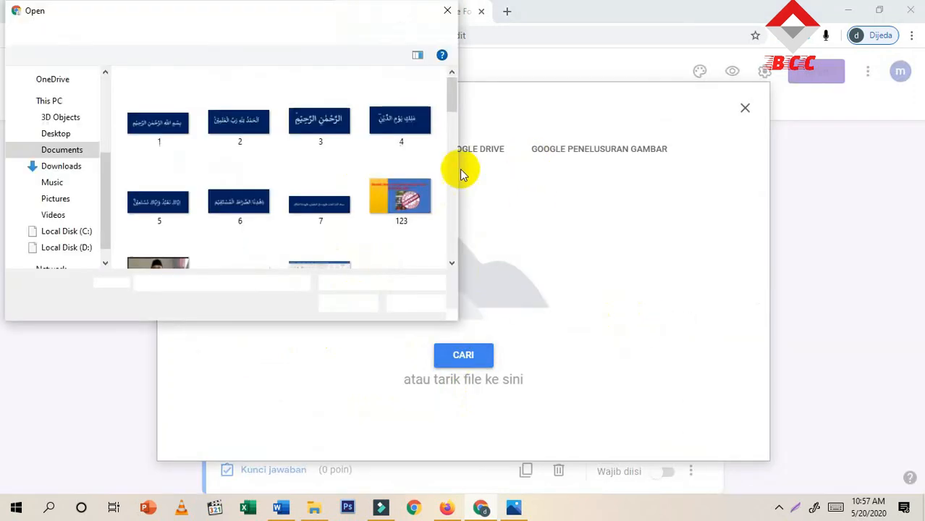
{"action": "left_click_drag", "start_coordinate": [450, 83], "coordinate": [454, 233]}
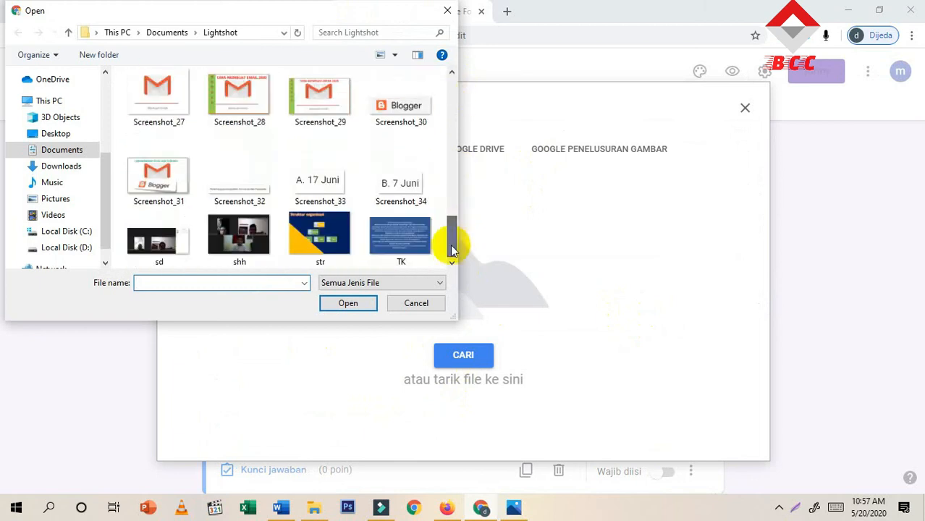
{"action": "left_click", "coordinate": [391, 190]}
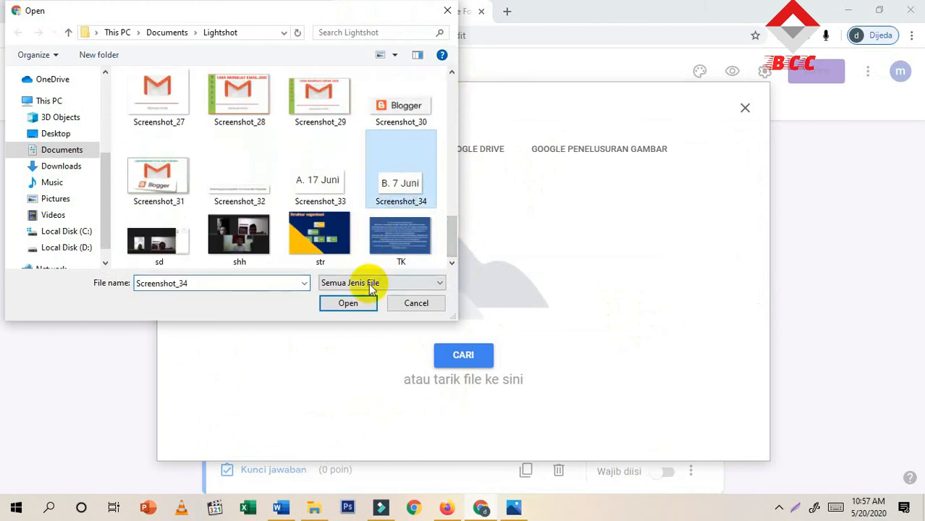
{"action": "left_click", "coordinate": [349, 303]}
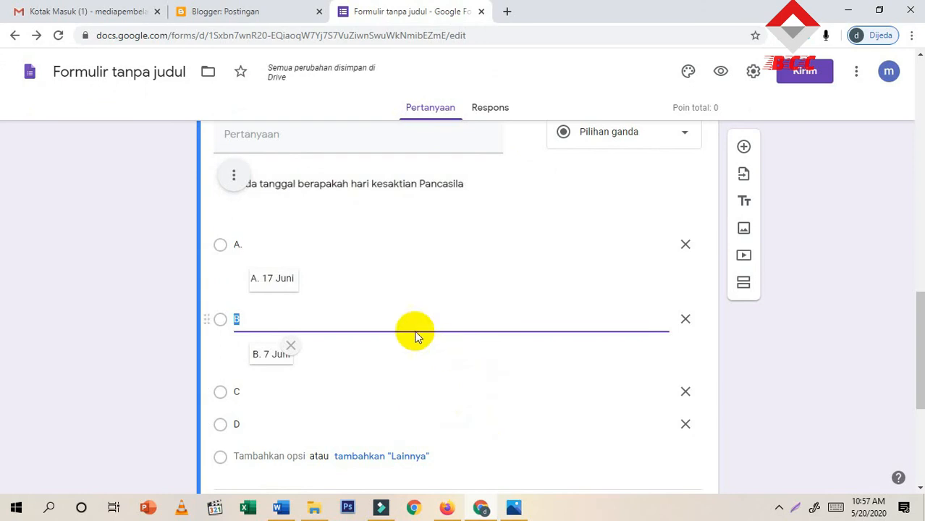
Step: Change the third and fourth options of the Pancasila date question to "C. 1 Juni" and "D. 28 Juni"
{"action": "left_click", "coordinate": [357, 389]}
{"action": "left_click", "coordinate": [358, 386]}
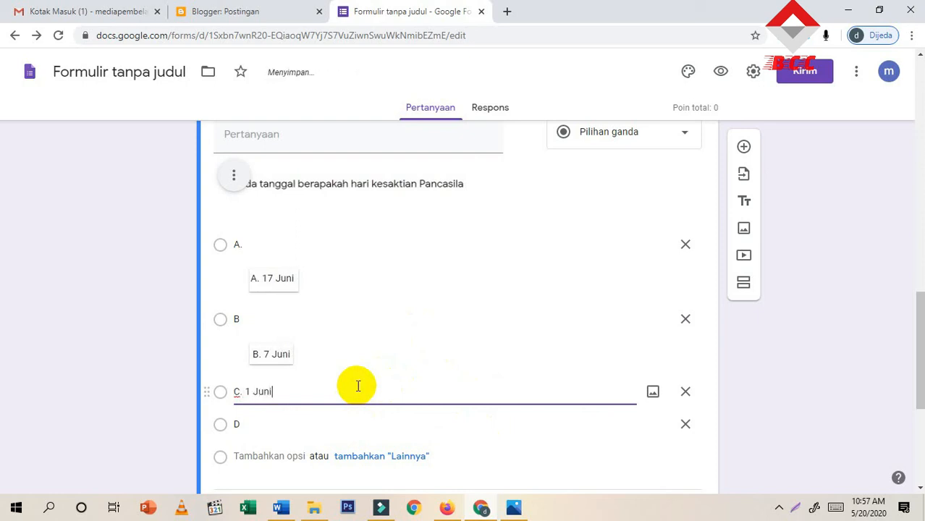
{"action": "left_click", "coordinate": [340, 430]}
{"action": "type", "text": ". 28 Juni"}
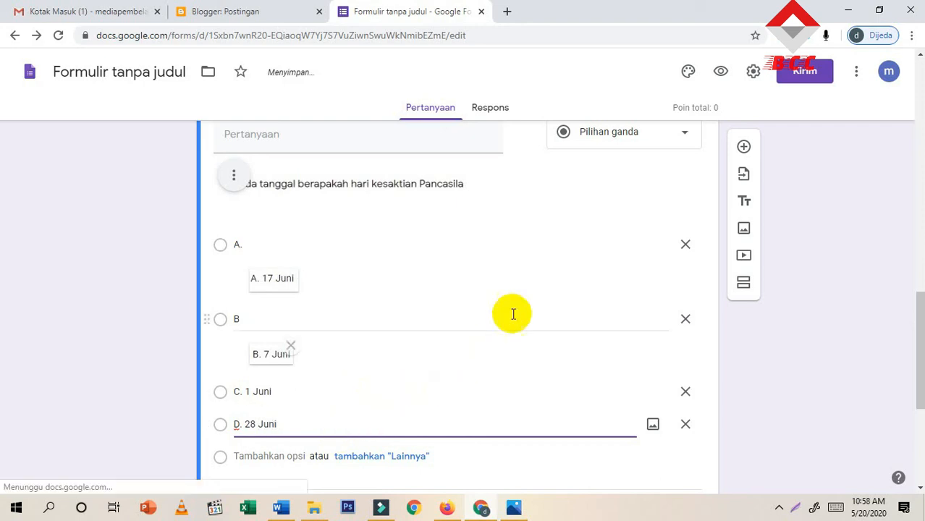
Step: Set "C. 1 Juni" as the correct answer in the answer key of the Pancasila date question
{"action": "scroll", "coordinate": [388, 382], "scroll_direction": "down", "scroll_amount": 2}
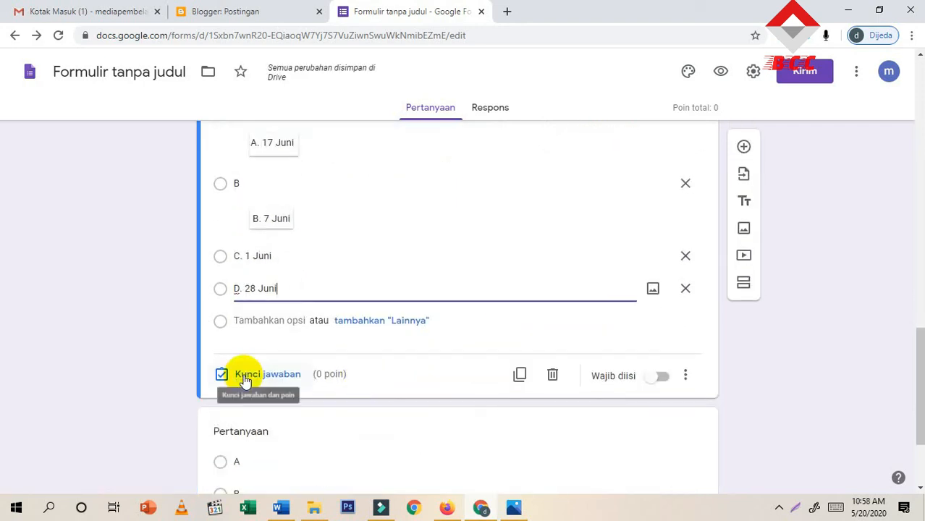
{"action": "left_click", "coordinate": [243, 380]}
{"action": "scroll", "coordinate": [397, 368], "scroll_direction": "down", "scroll_amount": 3}
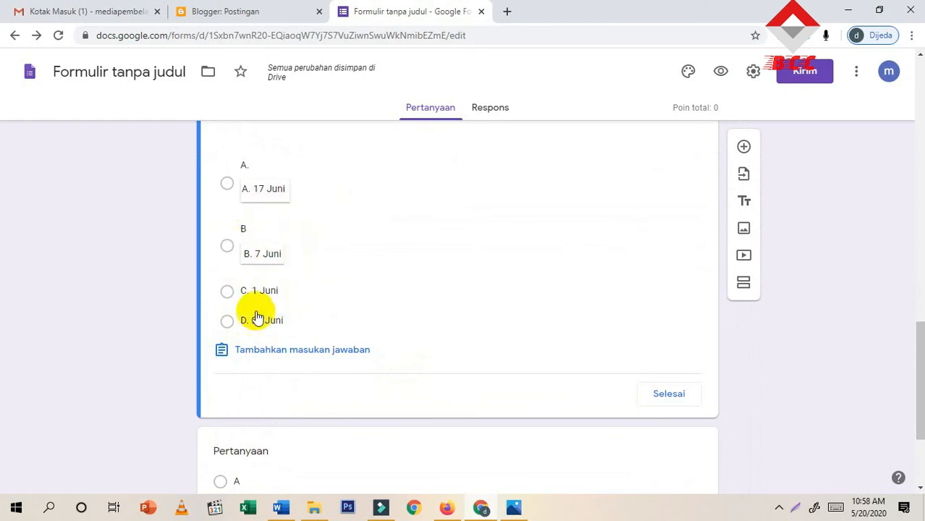
{"action": "left_click", "coordinate": [227, 292]}
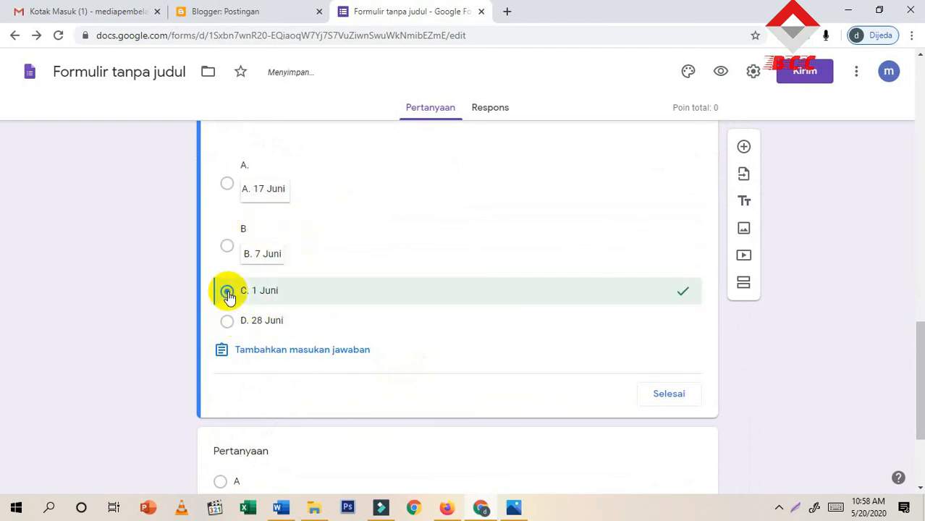
{"action": "left_click", "coordinate": [669, 395]}
Step: Change the type of the last untitled A–D question to Kotak Centang (checkboxes)
{"action": "scroll", "coordinate": [556, 353], "scroll_direction": "down", "scroll_amount": 5}
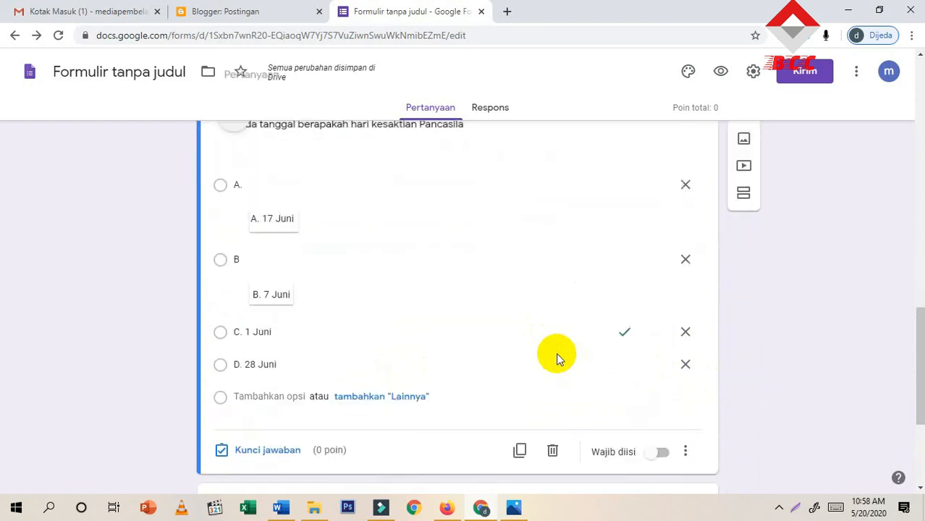
{"action": "scroll", "coordinate": [553, 351], "scroll_direction": "down", "scroll_amount": 2}
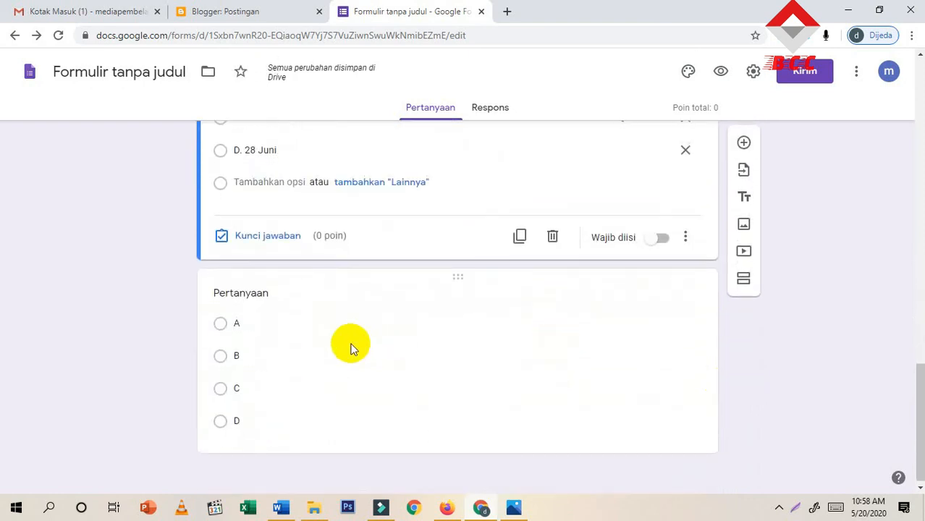
{"action": "left_click", "coordinate": [262, 287]}
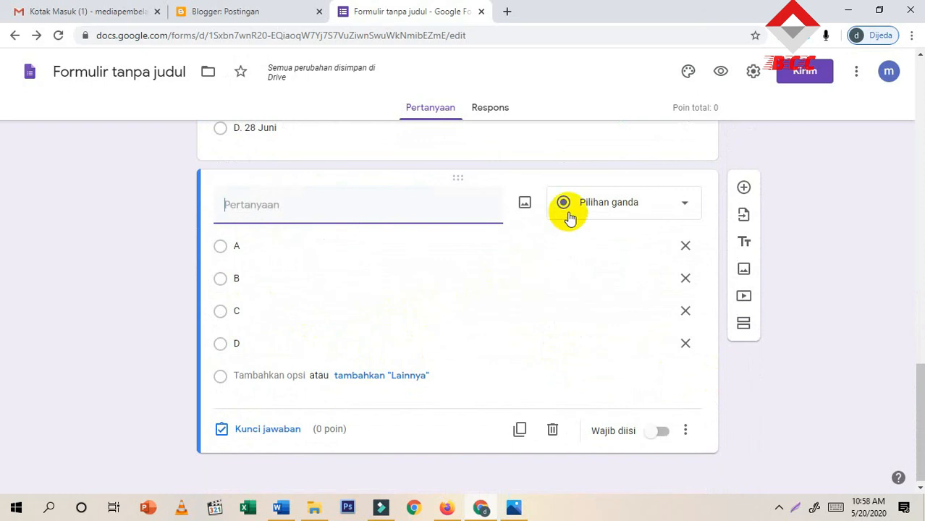
{"action": "left_click", "coordinate": [629, 206]}
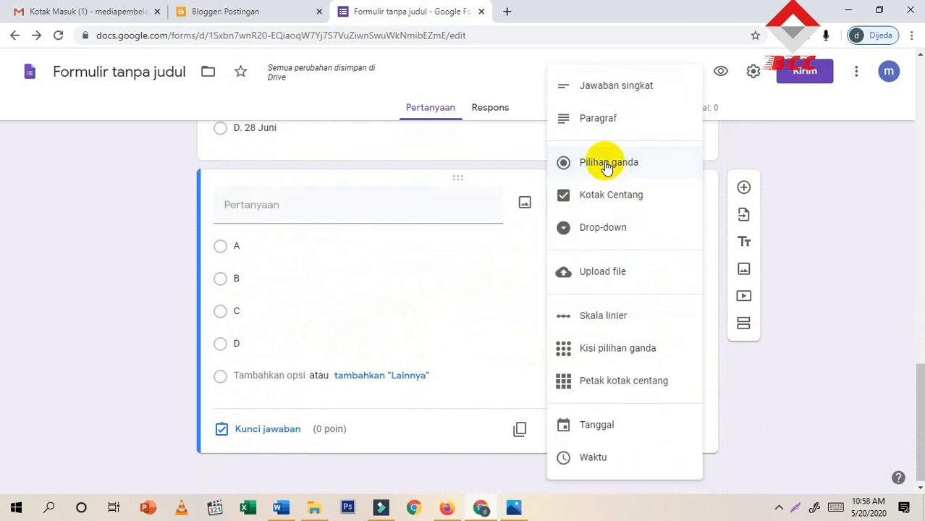
{"action": "left_click", "coordinate": [612, 198]}
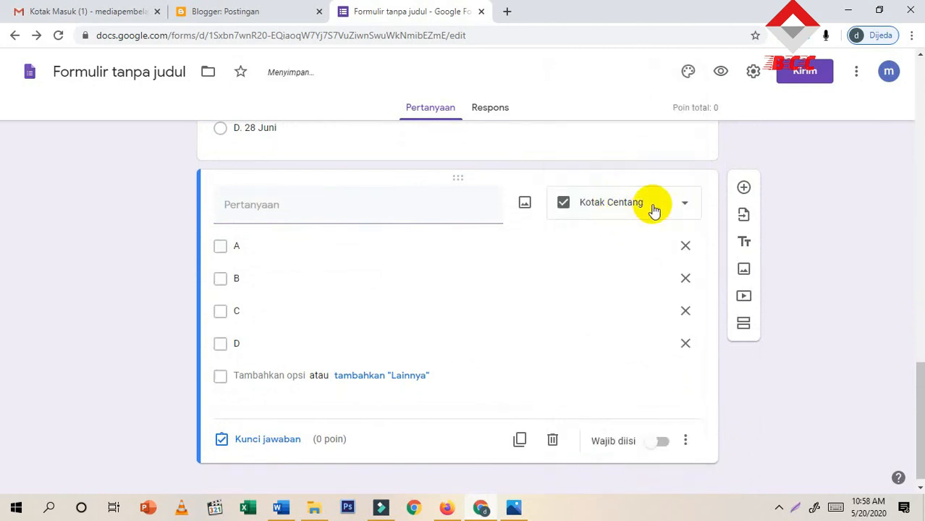
Step: Enter "Negara yang pernah menjajah Indonesia" as the text of the checkbox question
{"action": "left_click", "coordinate": [380, 209]}
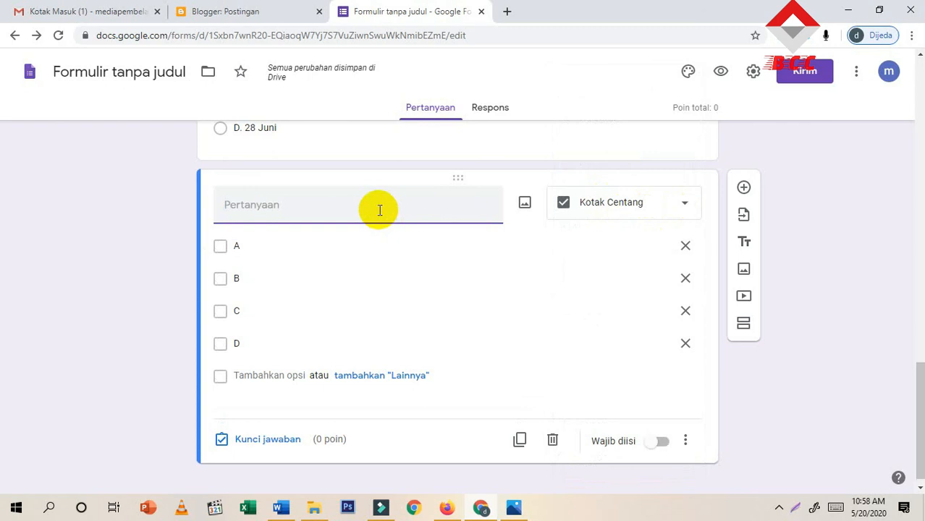
{"action": "type", "text": "Negara yang pernah"}
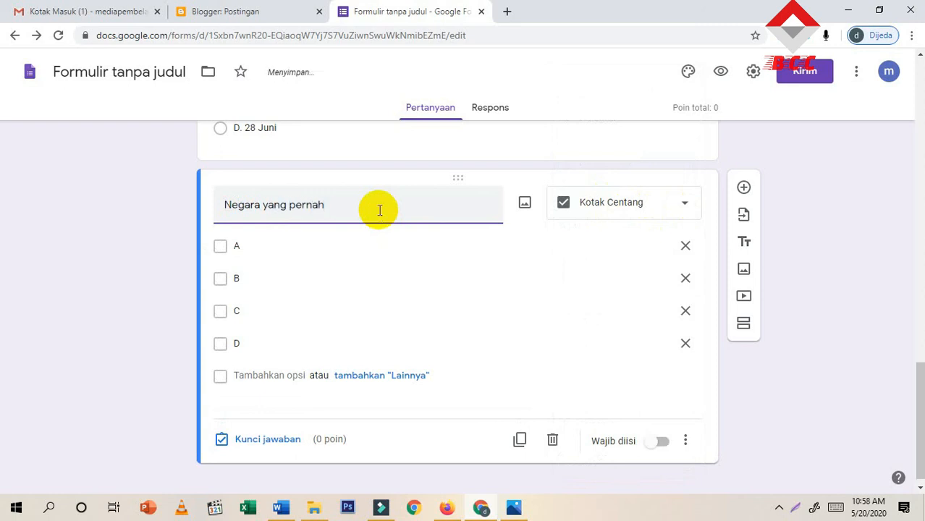
{"action": "type", "text": " menjajah Indonesia"}
Step: Fill in the checkbox question's options as "A. Belanda", "B. Jepang", "C. India" and "D. Amerika Serikat"
{"action": "left_click", "coordinate": [353, 246]}
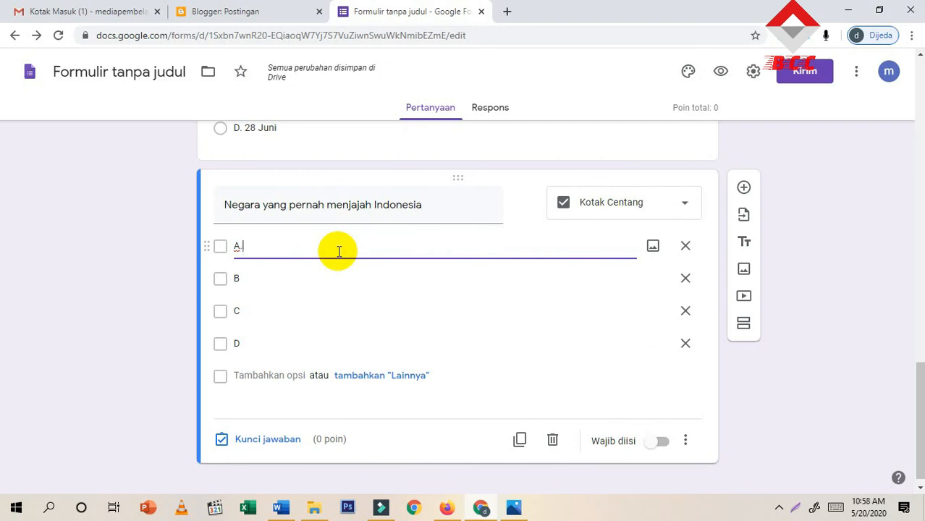
{"action": "type", "text": ". Belanda"}
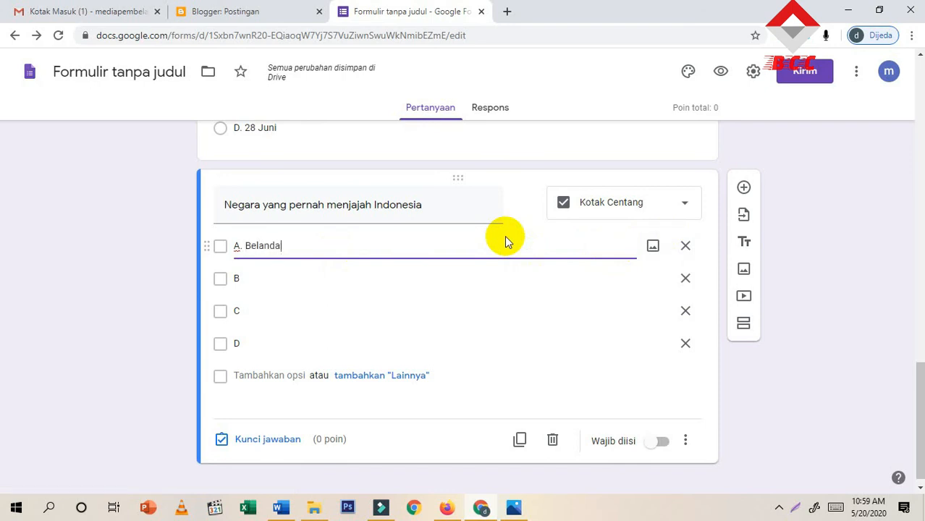
{"action": "left_click", "coordinate": [437, 275]}
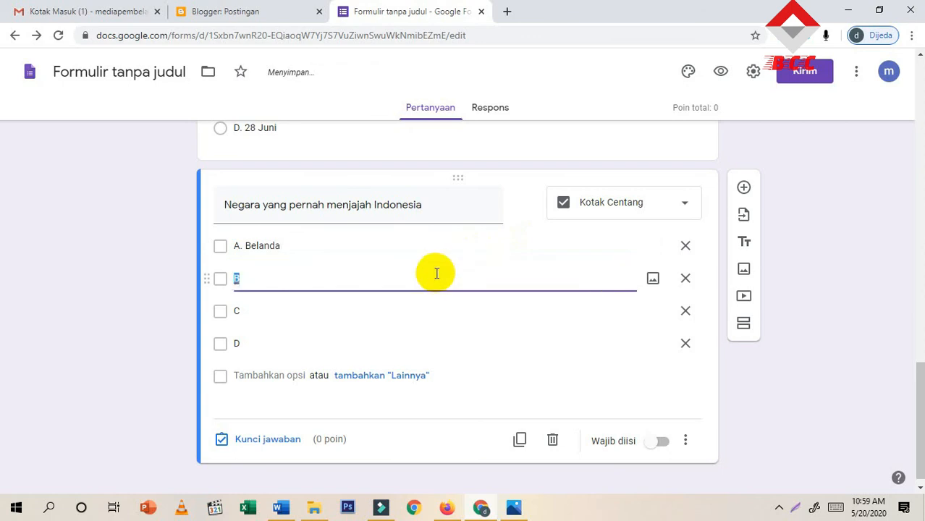
{"action": "type", "text": ". Jepang"}
{"action": "left_click", "coordinate": [295, 304]}
{"action": "type", "text": ". India"}
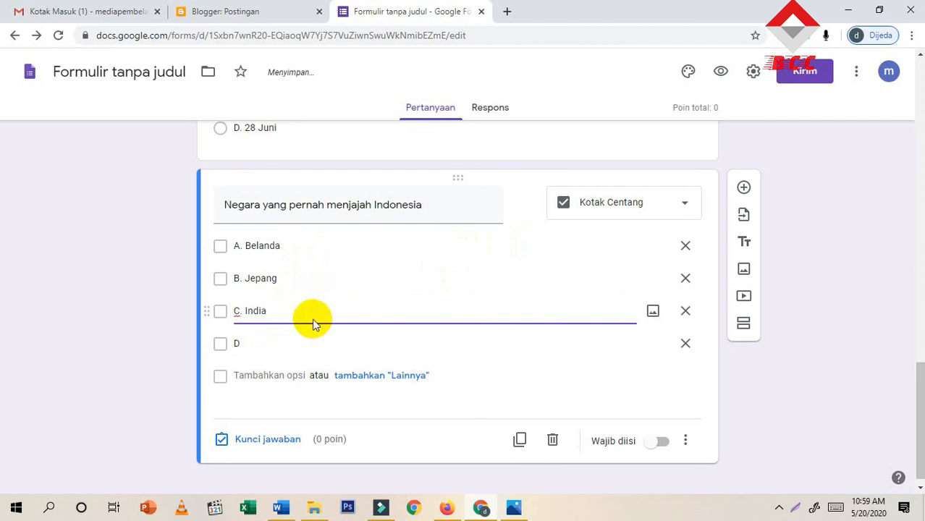
{"action": "left_click", "coordinate": [319, 341]}
{"action": "type", "text": ". "}
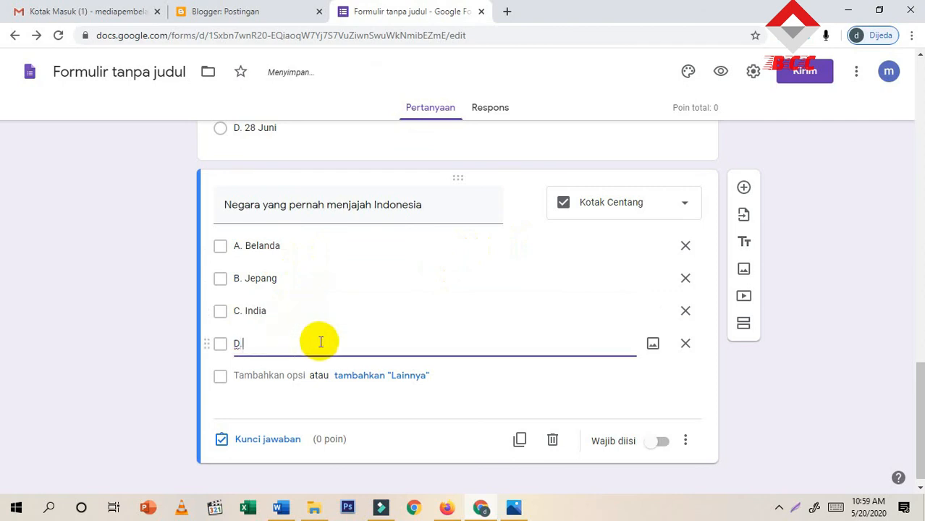
{"action": "type", "text": "Amerika Ser"}
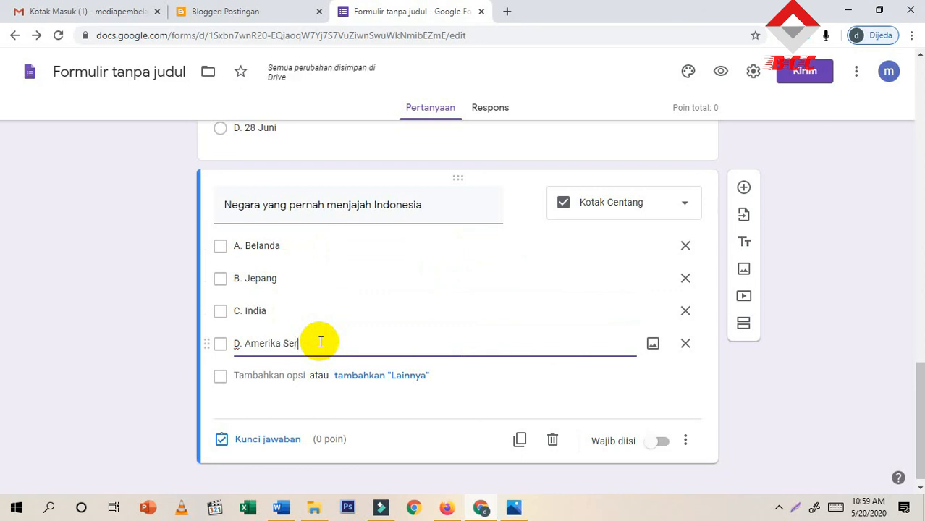
{"action": "type", "text": "ikat"}
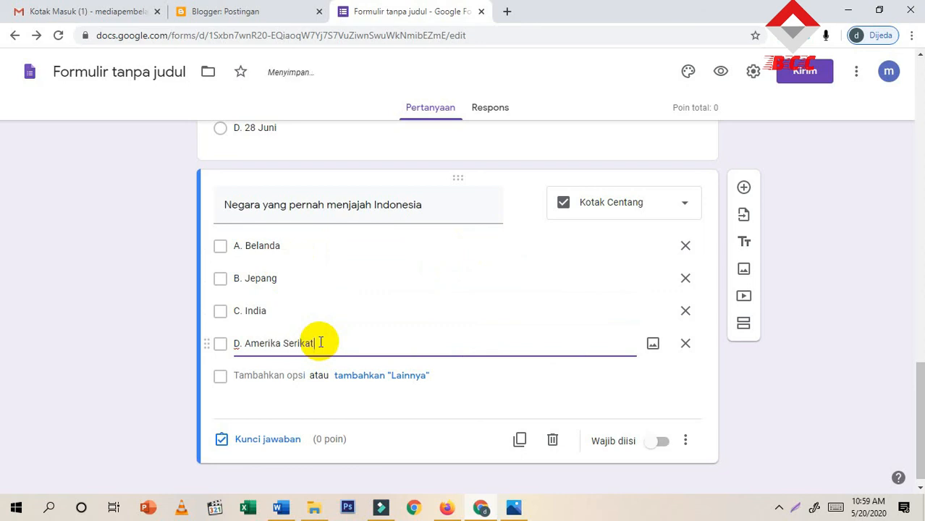
Step: Mark "A. Belanda" and "B. Jepang" as the checkbox question's correct answers and make the question required
{"action": "left_click", "coordinate": [222, 439]}
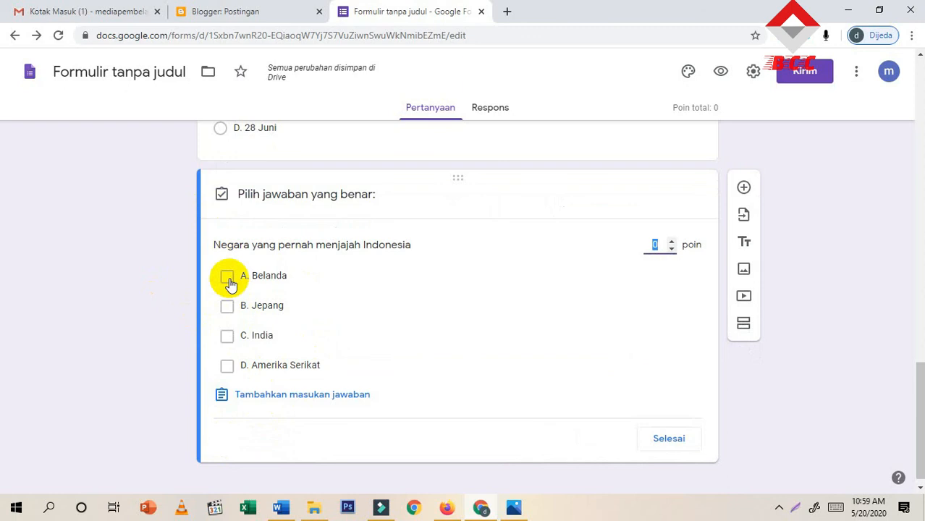
{"action": "left_click", "coordinate": [227, 277]}
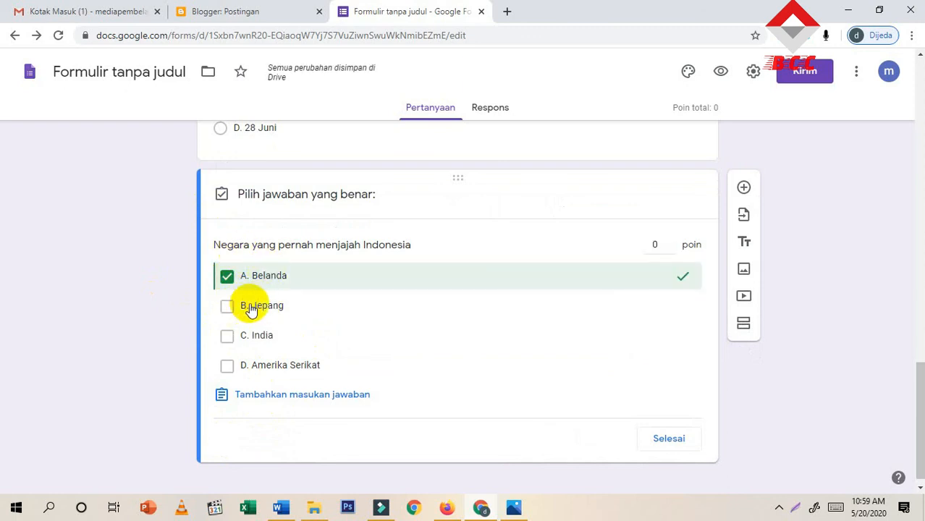
{"action": "left_click", "coordinate": [229, 309]}
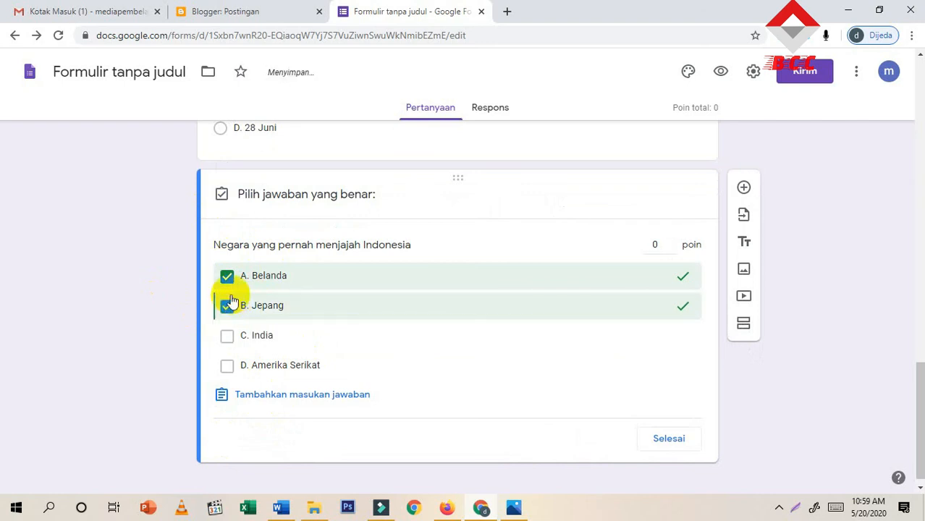
{"action": "left_click", "coordinate": [671, 439]}
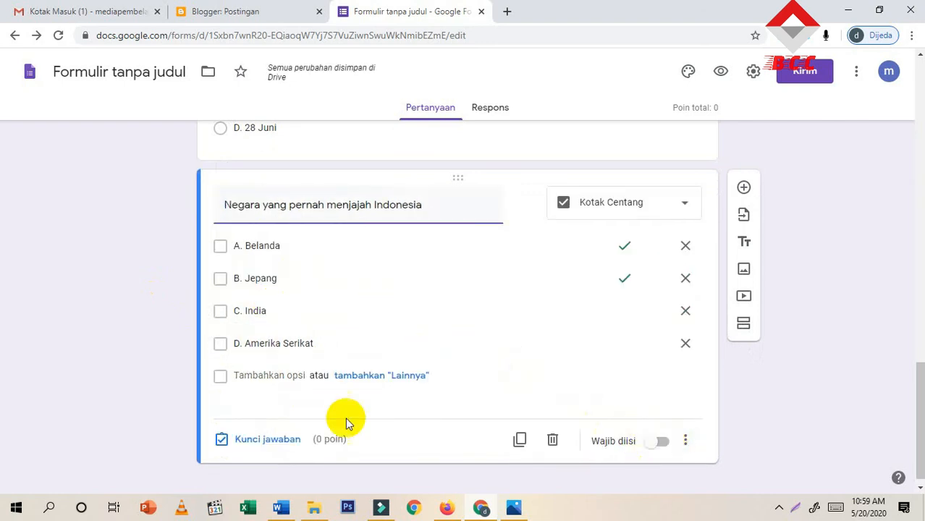
{"action": "left_click", "coordinate": [663, 442]}
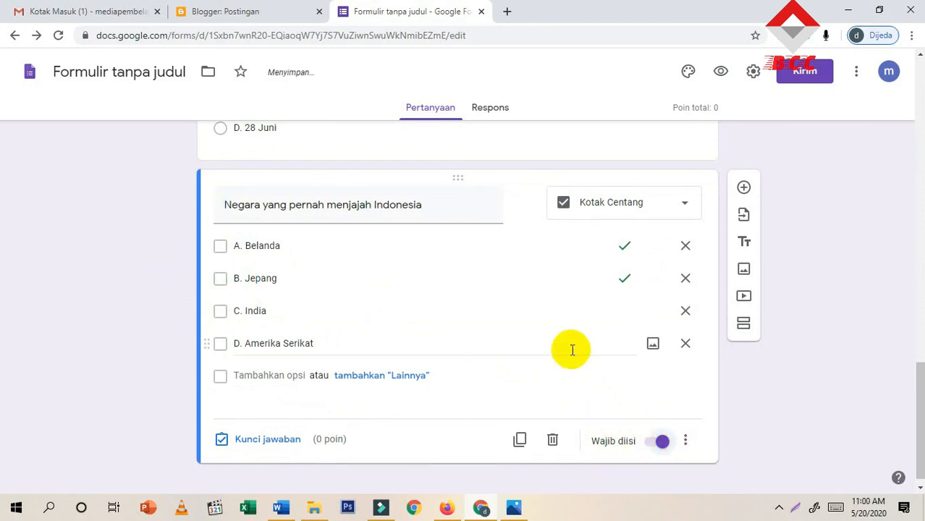
Step: Make the screenshot-image question with the A–D date options and the question "Siapakah bapa proklamator" required
{"action": "scroll", "coordinate": [572, 348], "scroll_direction": "up", "scroll_amount": 3}
{"action": "left_click", "coordinate": [529, 268]}
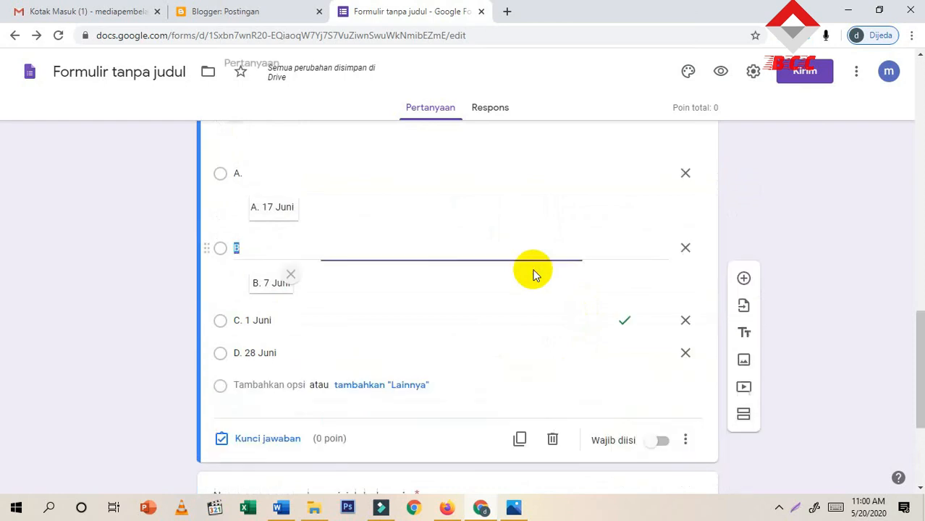
{"action": "left_click", "coordinate": [660, 440]}
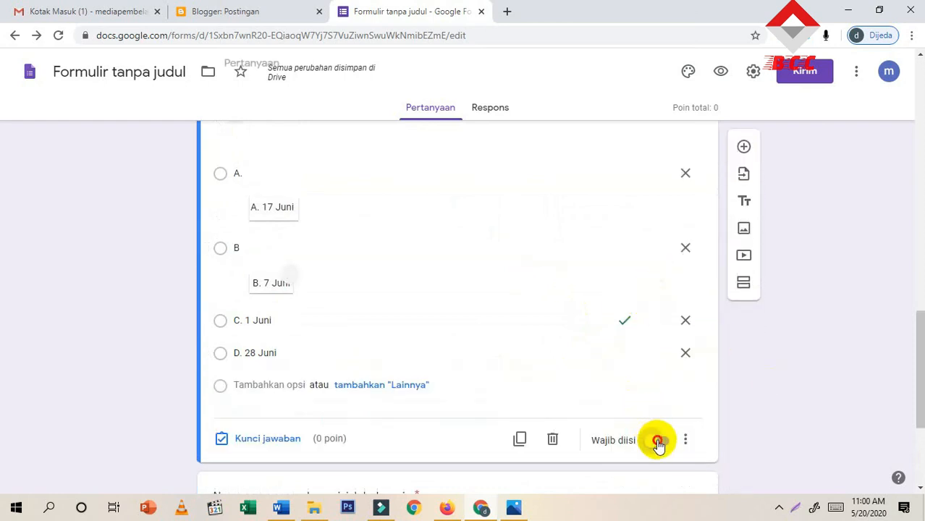
{"action": "scroll", "coordinate": [608, 297], "scroll_direction": "up", "scroll_amount": 3}
{"action": "scroll", "coordinate": [654, 327], "scroll_direction": "up", "scroll_amount": 2}
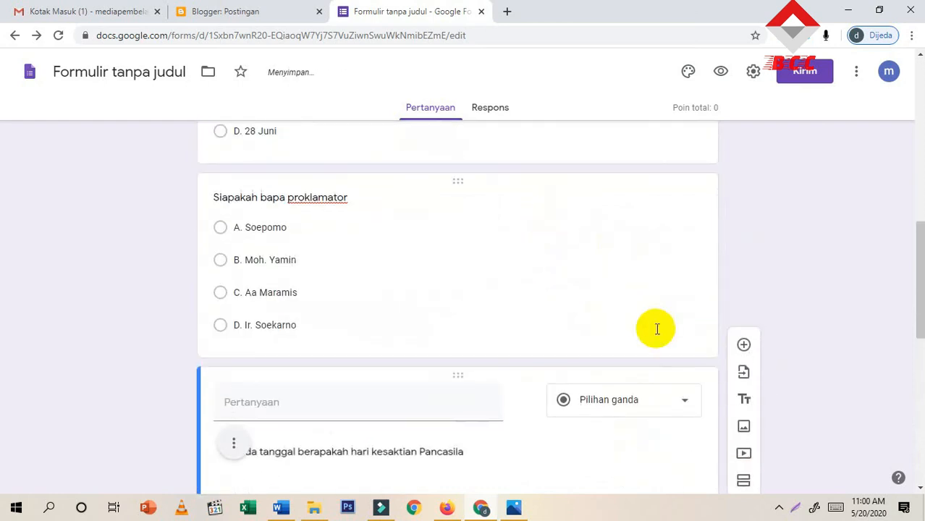
{"action": "left_click", "coordinate": [600, 262]}
{"action": "left_click", "coordinate": [660, 435]}
Step: Make the multiple-choice text question "Pada tanggal berapakah hari kesaktian Pancasila" required
{"action": "scroll", "coordinate": [501, 301], "scroll_direction": "up", "scroll_amount": 4}
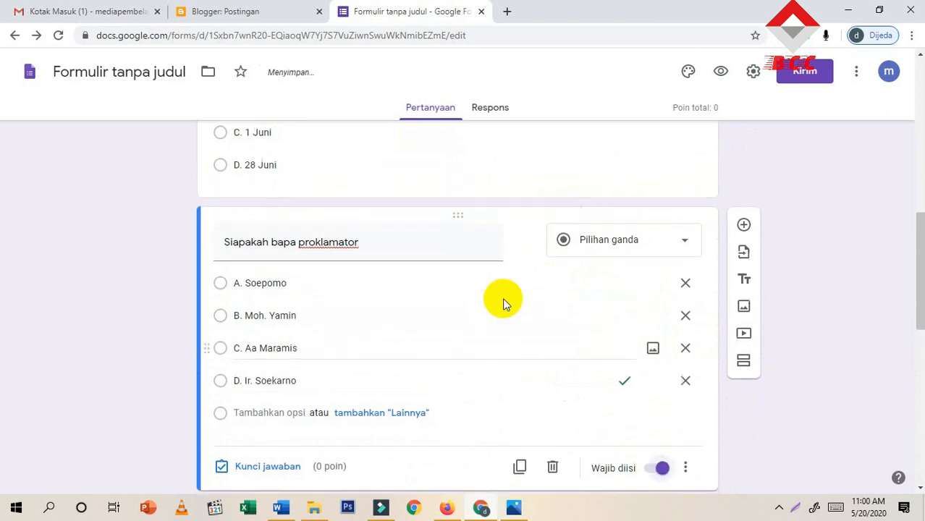
{"action": "left_click", "coordinate": [570, 283]}
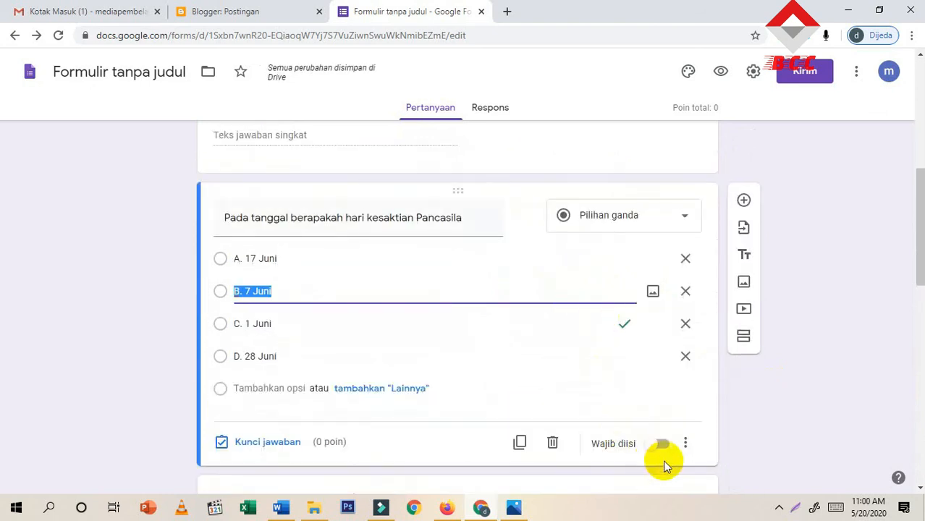
{"action": "left_click", "coordinate": [659, 443]}
Step: Make the short-answer identity question "Nama Lengkap" required
{"action": "scroll", "coordinate": [568, 351], "scroll_direction": "up", "scroll_amount": 2}
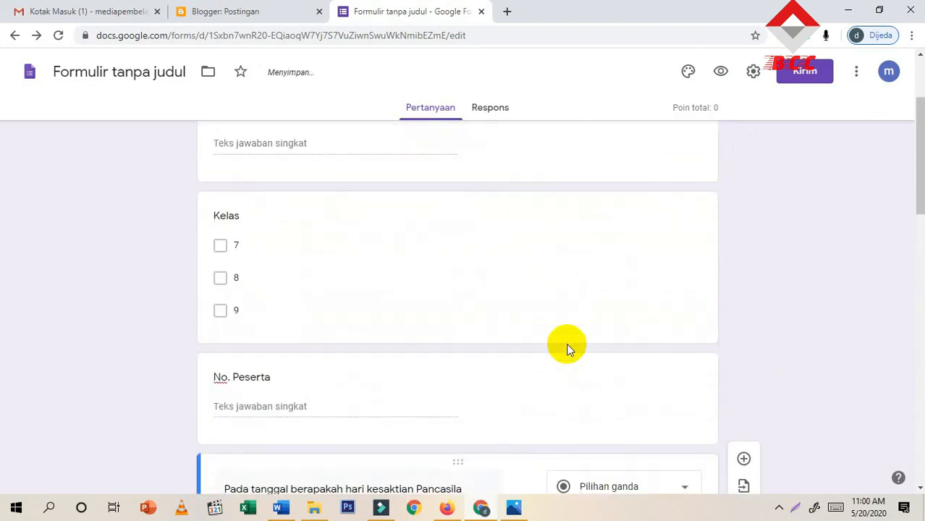
{"action": "scroll", "coordinate": [568, 350], "scroll_direction": "down", "scroll_amount": 1}
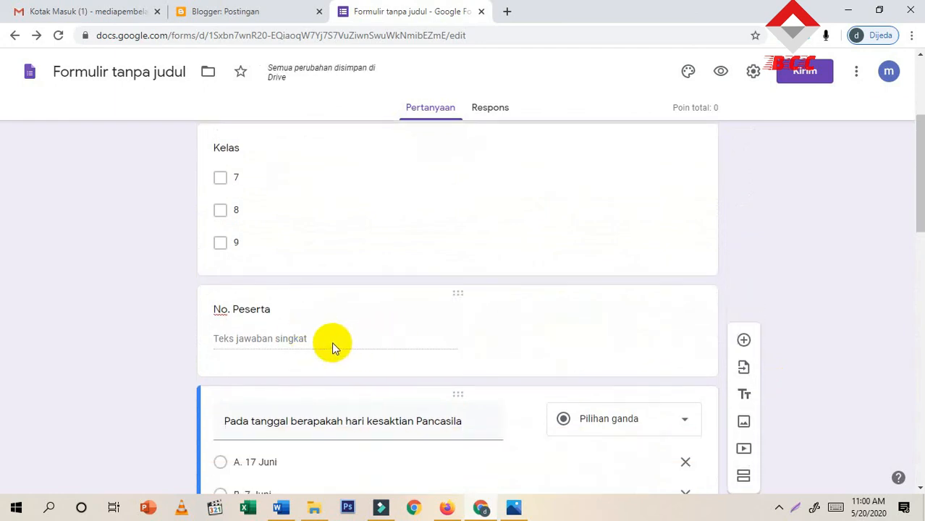
{"action": "left_click", "coordinate": [535, 330]}
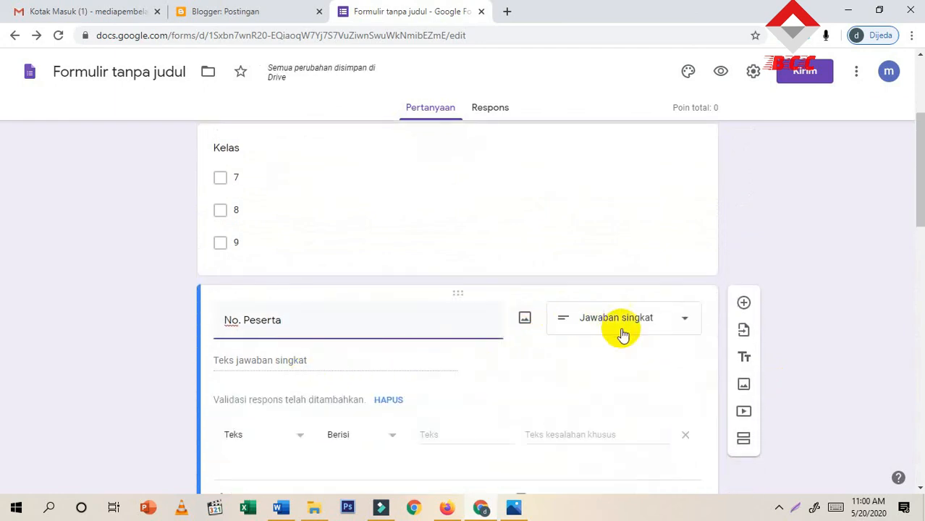
{"action": "scroll", "coordinate": [649, 233], "scroll_direction": "up", "scroll_amount": 2}
{"action": "left_click", "coordinate": [482, 332]}
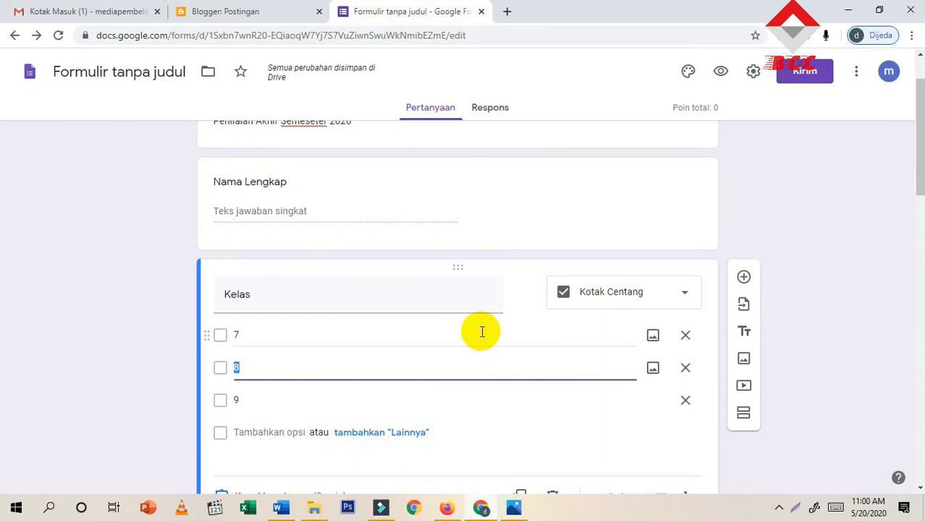
{"action": "scroll", "coordinate": [599, 262], "scroll_direction": "up", "scroll_amount": 1}
{"action": "left_click", "coordinate": [589, 265]}
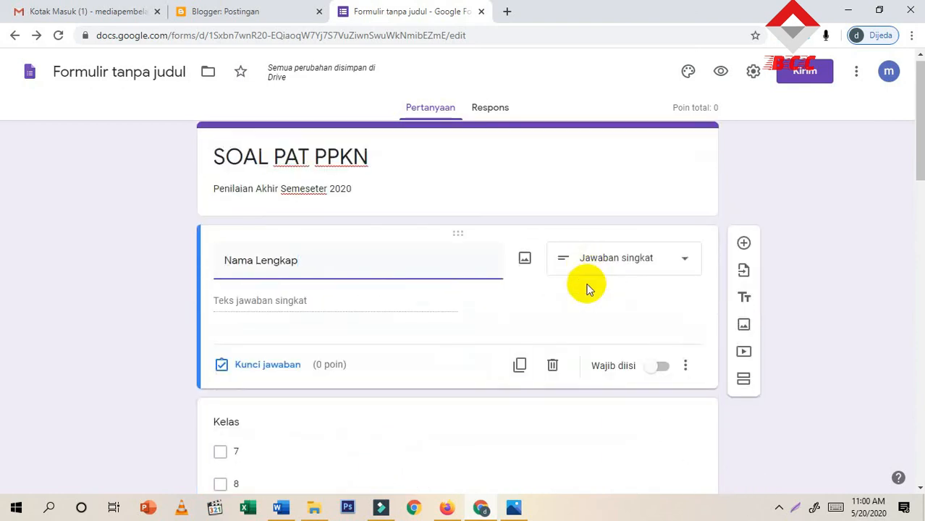
{"action": "left_click", "coordinate": [650, 373]}
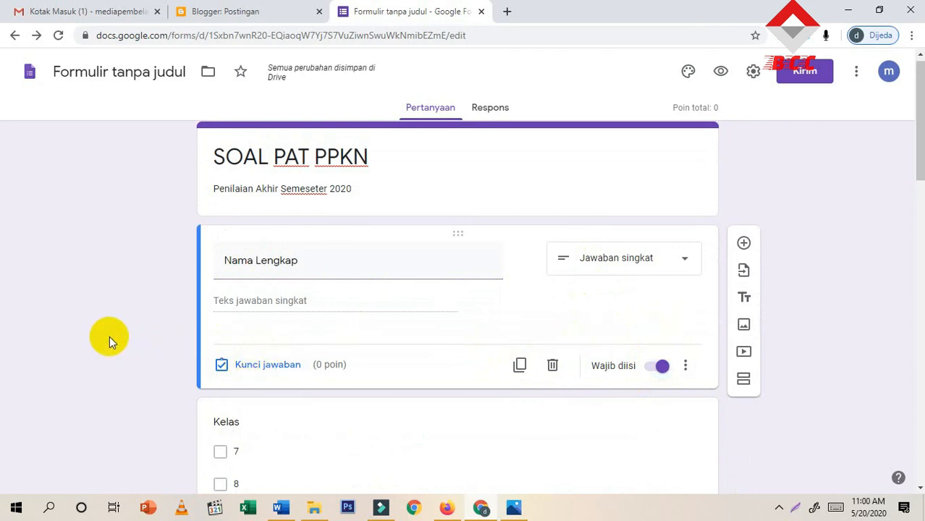
Step: Open the form's sending options and copy the full-length link to the form
{"action": "scroll", "coordinate": [110, 335], "scroll_direction": "down", "scroll_amount": 8}
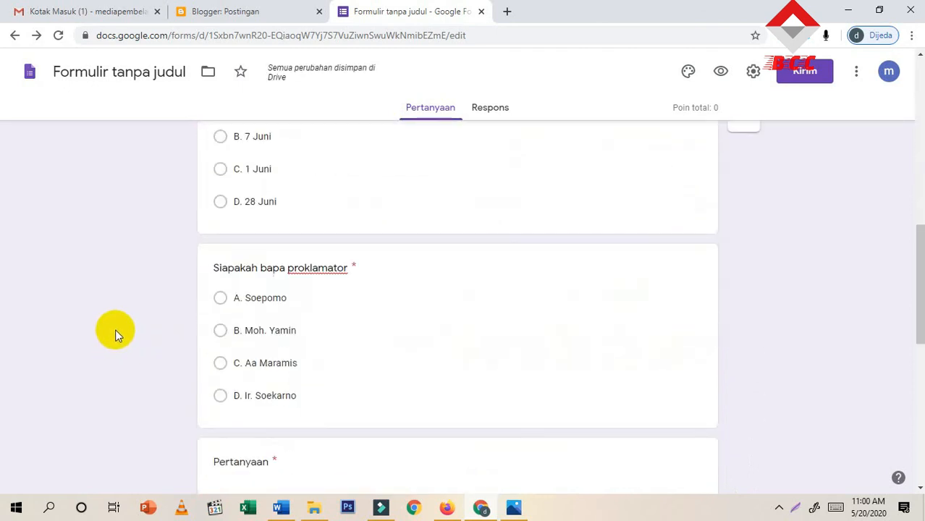
{"action": "scroll", "coordinate": [115, 335], "scroll_direction": "down", "scroll_amount": 8}
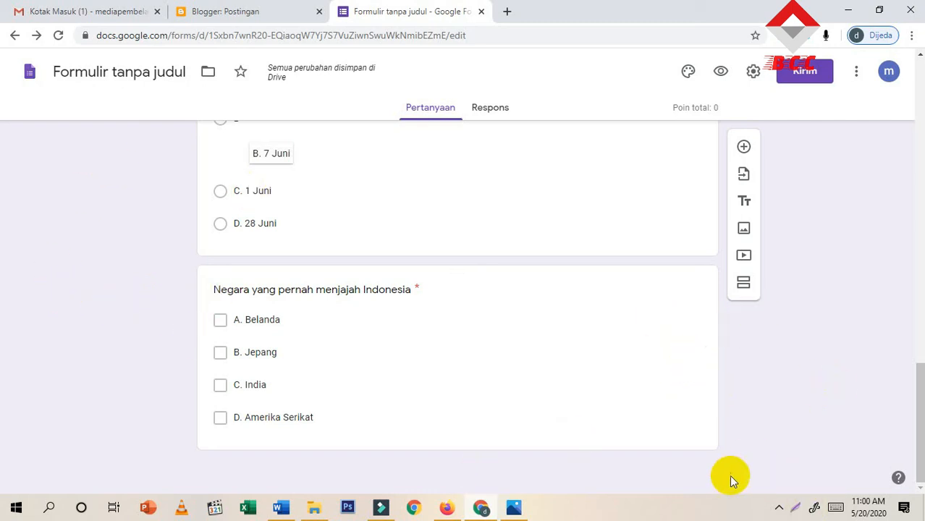
{"action": "left_click_drag", "start_coordinate": [921, 414], "coordinate": [917, 114]}
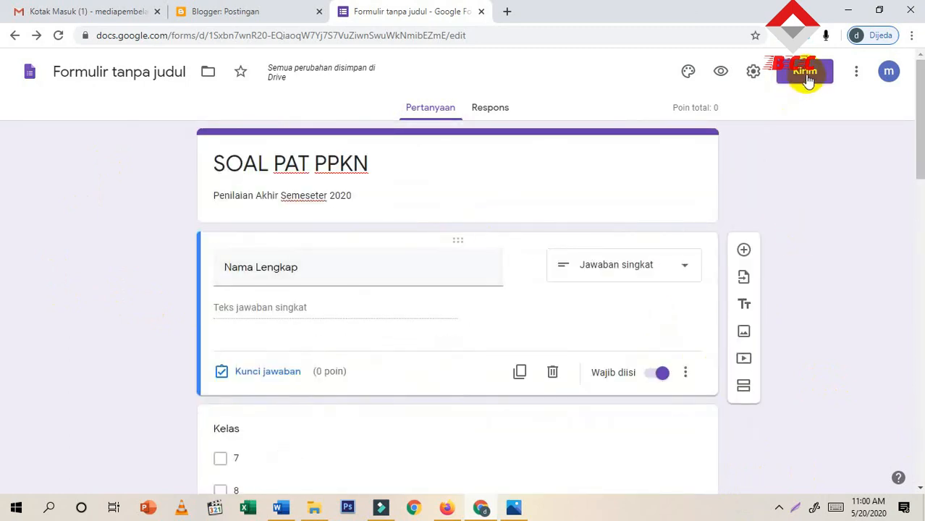
{"action": "left_click", "coordinate": [807, 76]}
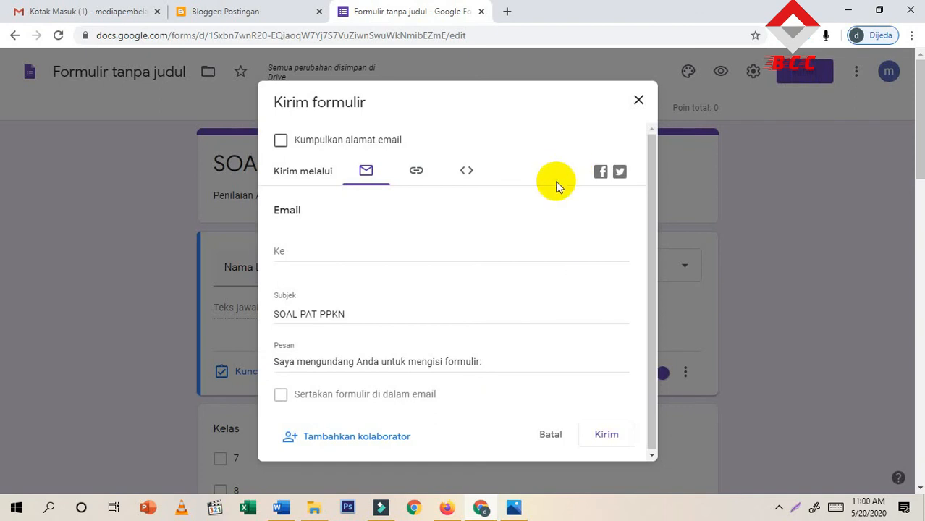
{"action": "left_click", "coordinate": [416, 174]}
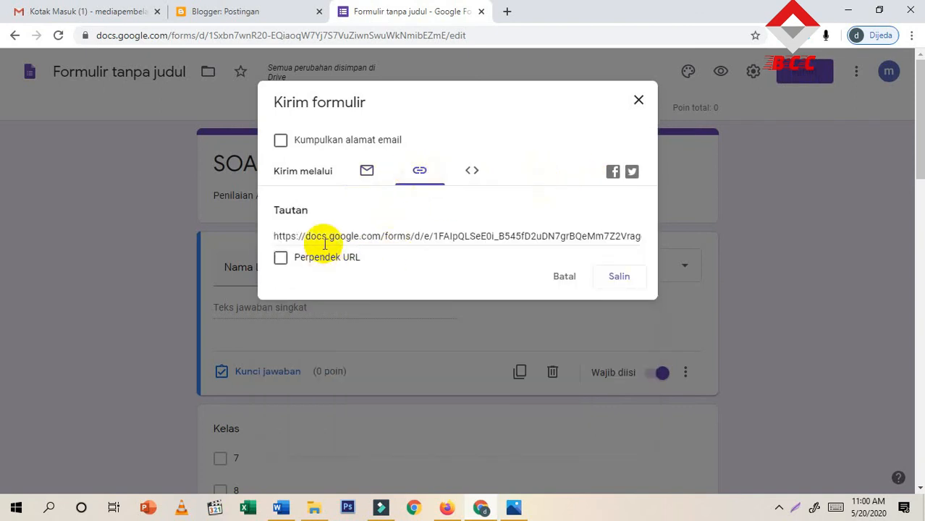
{"action": "left_click", "coordinate": [619, 278]}
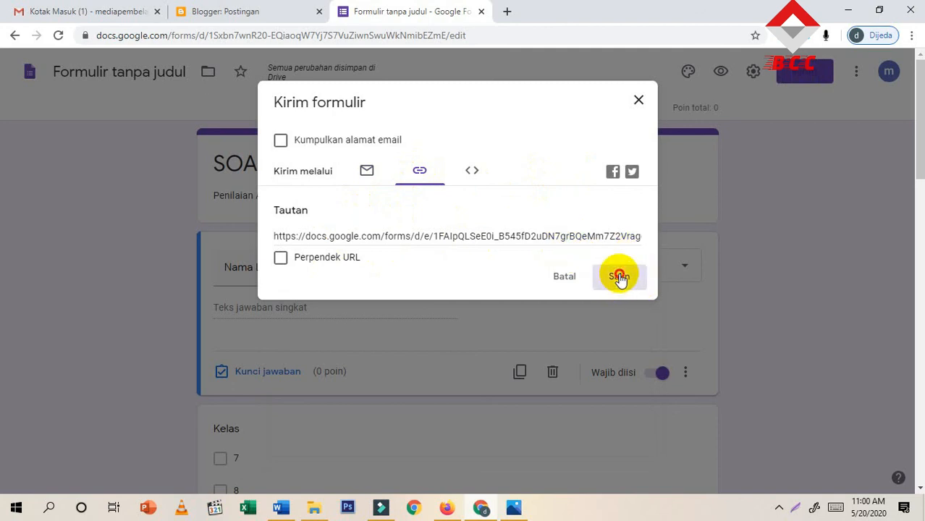
{"action": "left_click", "coordinate": [471, 172]}
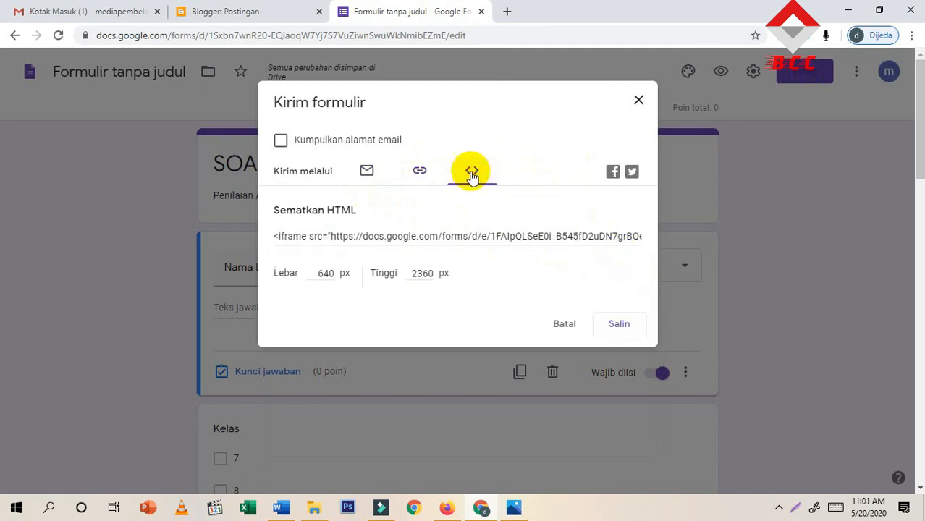
{"action": "left_click", "coordinate": [417, 171]}
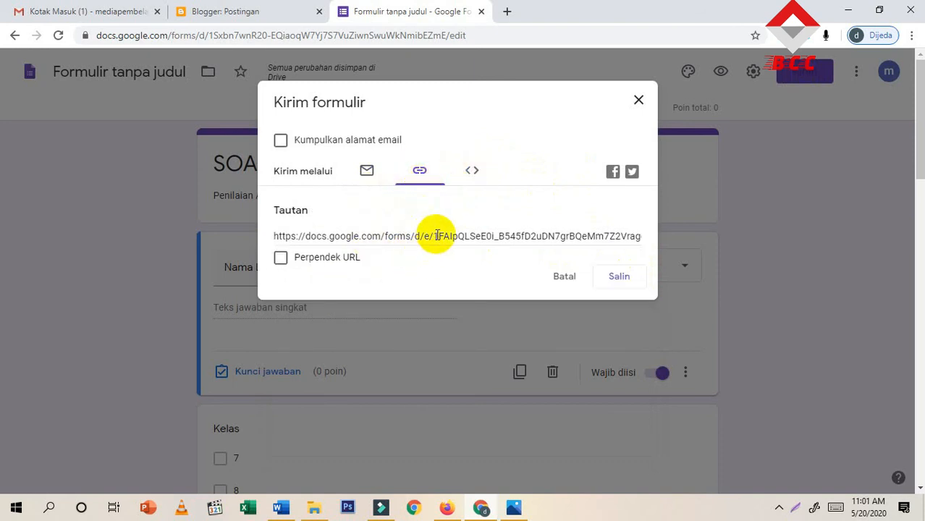
{"action": "left_click", "coordinate": [437, 235]}
{"action": "right_click", "coordinate": [438, 234]}
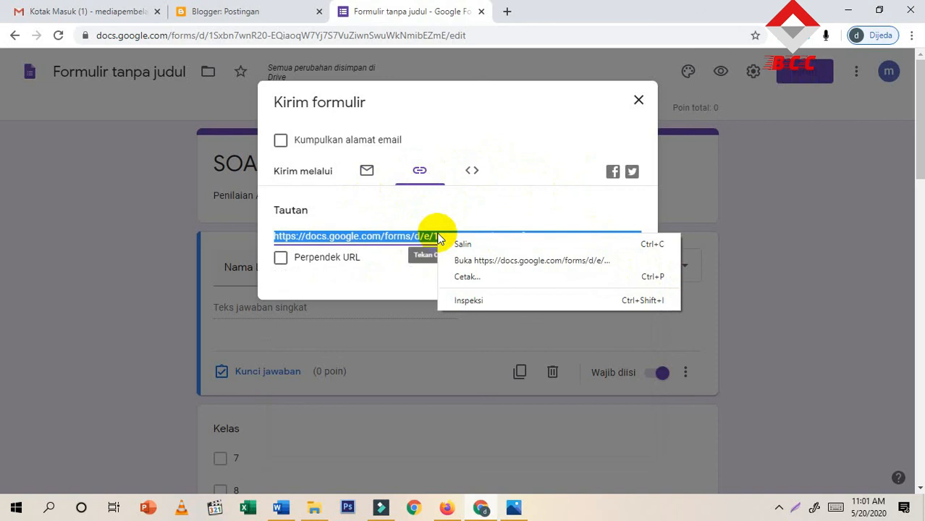
{"action": "left_click", "coordinate": [501, 115]}
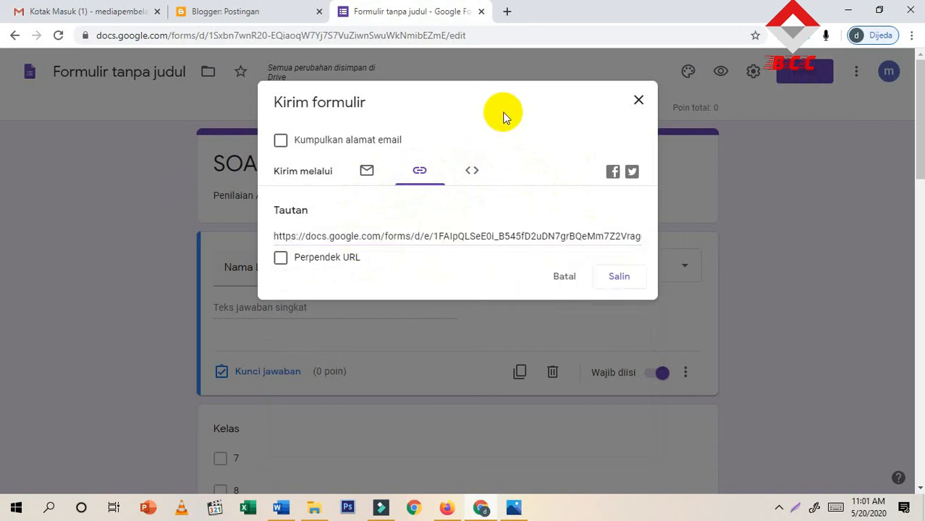
{"action": "left_click", "coordinate": [482, 234]}
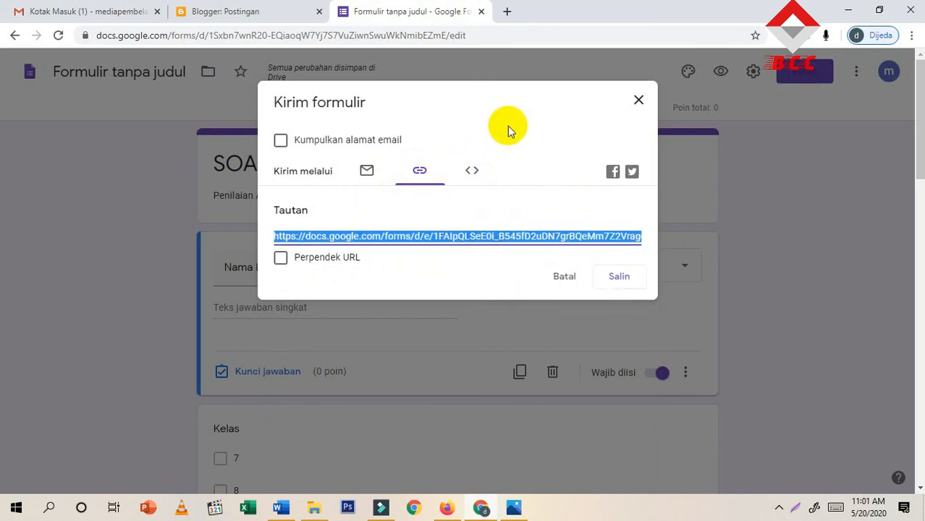
Step: Copy the form's HTML embed code from the sending options
{"action": "left_click", "coordinate": [472, 171]}
{"action": "left_click", "coordinate": [487, 233]}
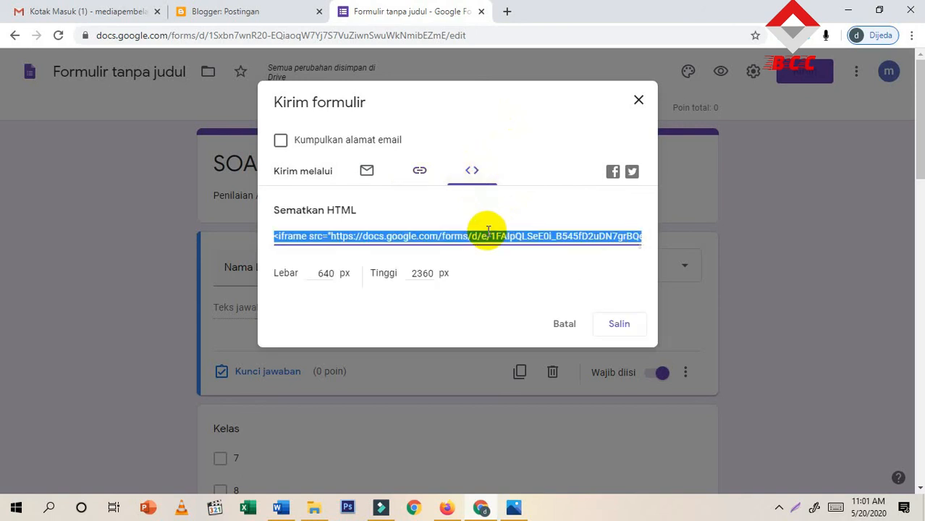
{"action": "right_click", "coordinate": [489, 233]}
{"action": "left_click", "coordinate": [509, 242]}
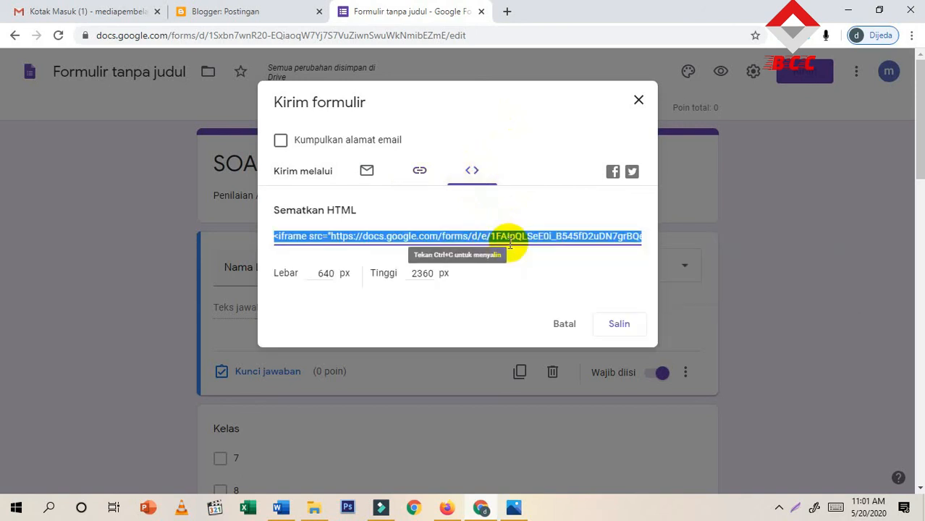